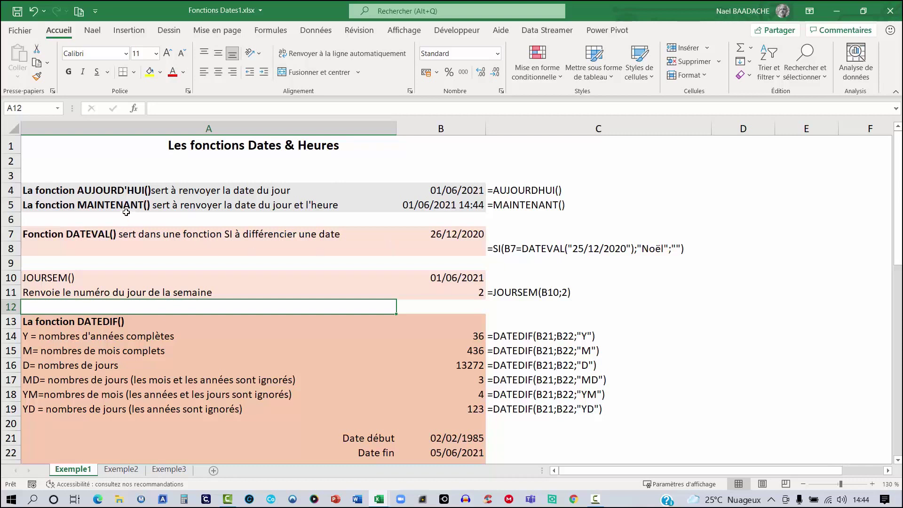
# Review the AUJOURD'HUI, MAINTENANT, DATEVAL, JOURSEM and DATEDIF explanations on Exemple1
pyautogui.click(84, 190)
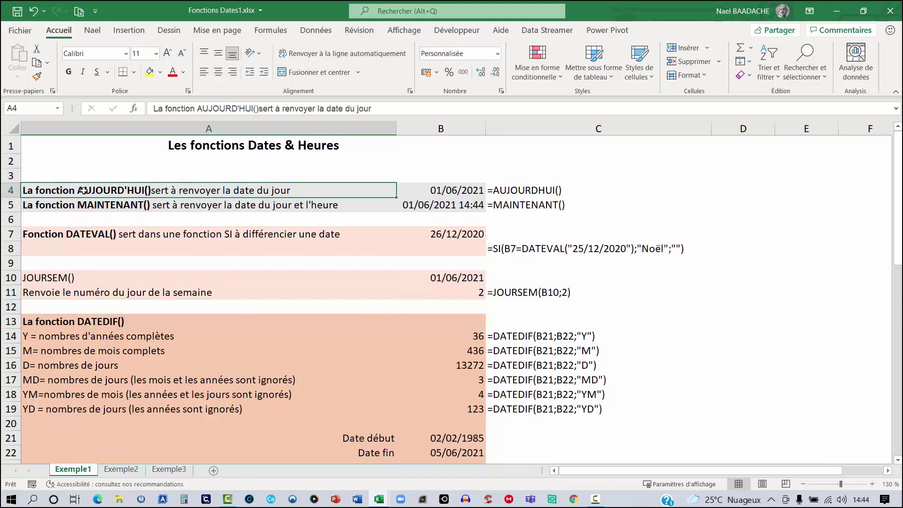
pyautogui.click(83, 203)
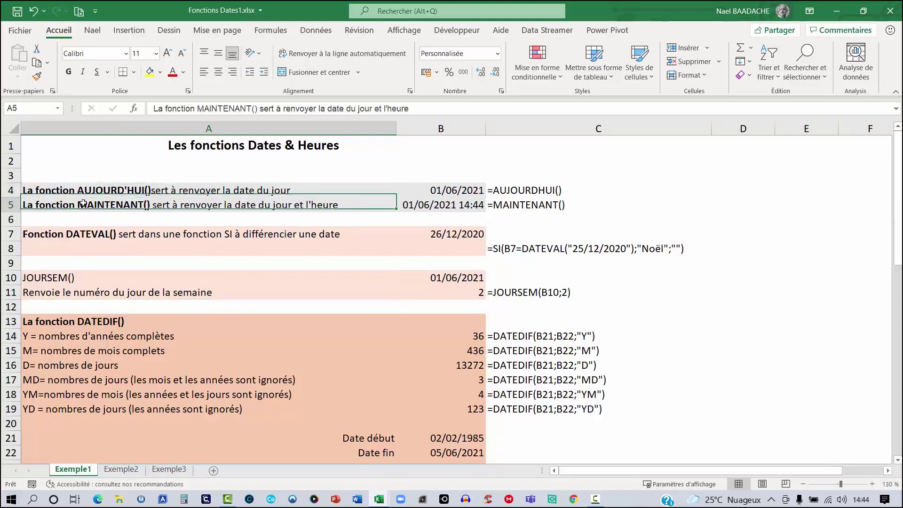
pyautogui.click(82, 233)
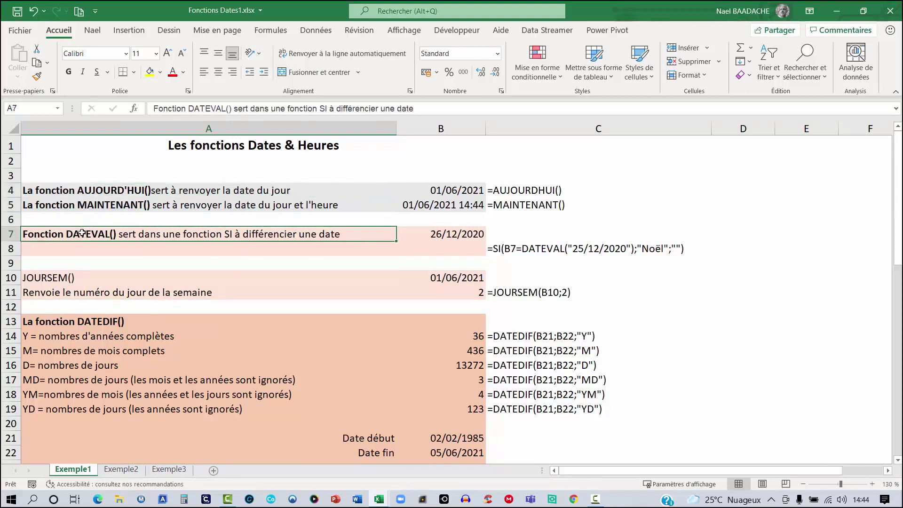
pyautogui.click(62, 278)
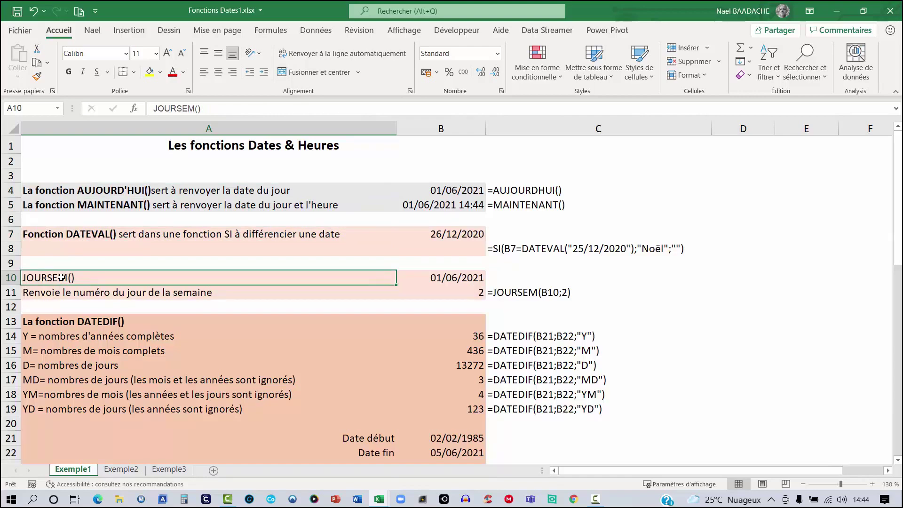
pyautogui.click(52, 322)
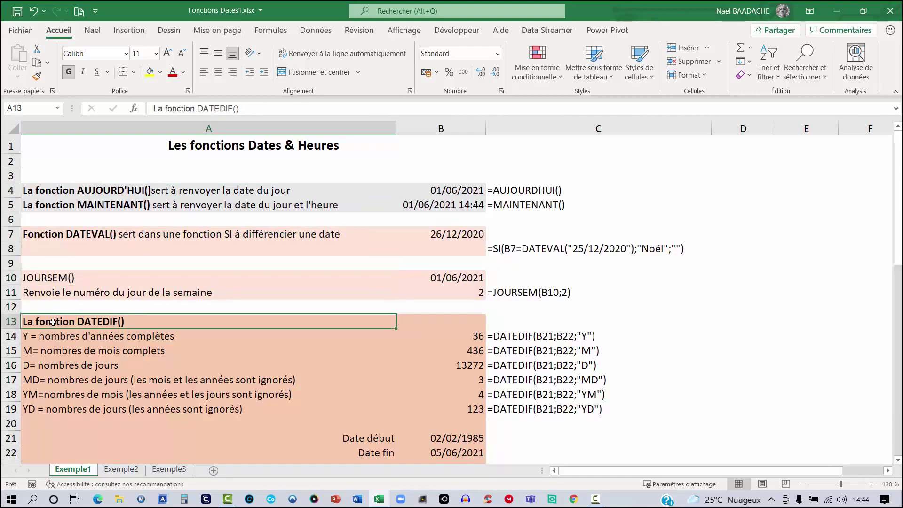
pyautogui.scroll(-4, 53, 322)
# Review the FIN.MOIS, NB.JOURS.OUVRES, NB.JOURS.OUVRES.INTL and DATE explanations, then go to Exemple2
pyautogui.click(52, 322)
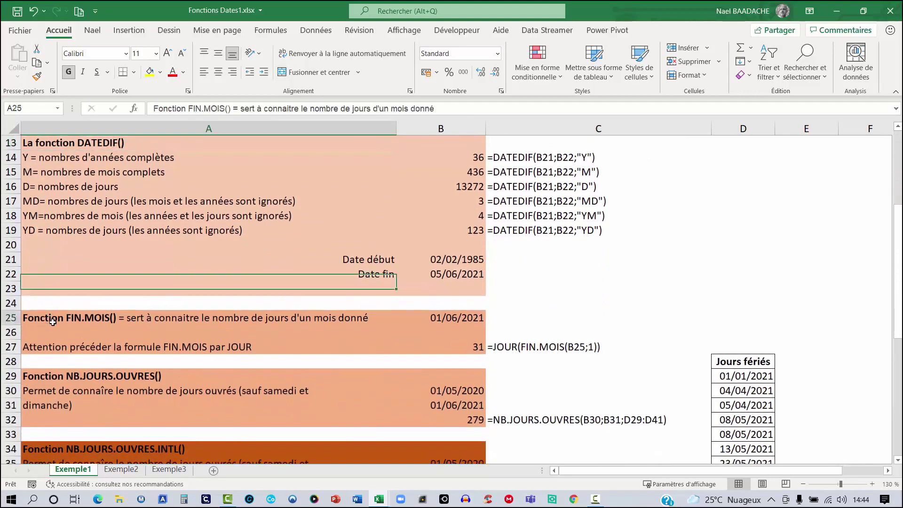
pyautogui.click(65, 376)
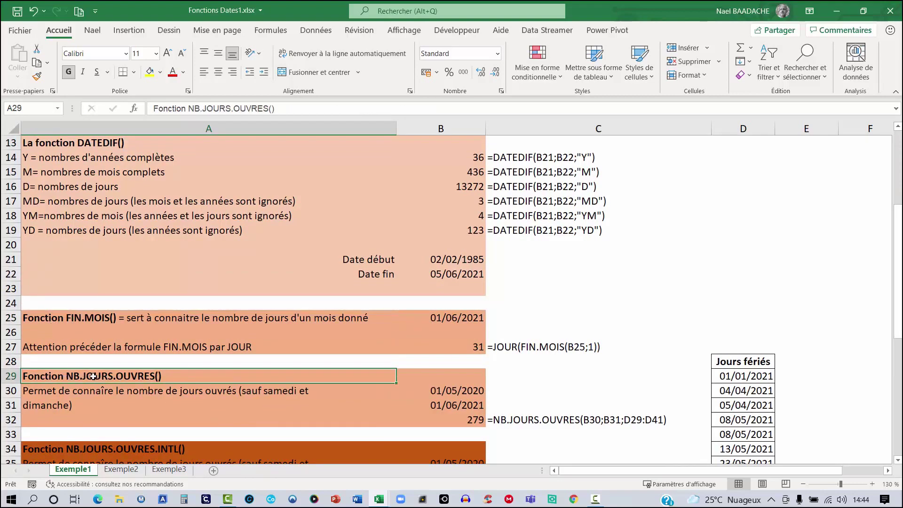
pyautogui.scroll(-2, 120, 378)
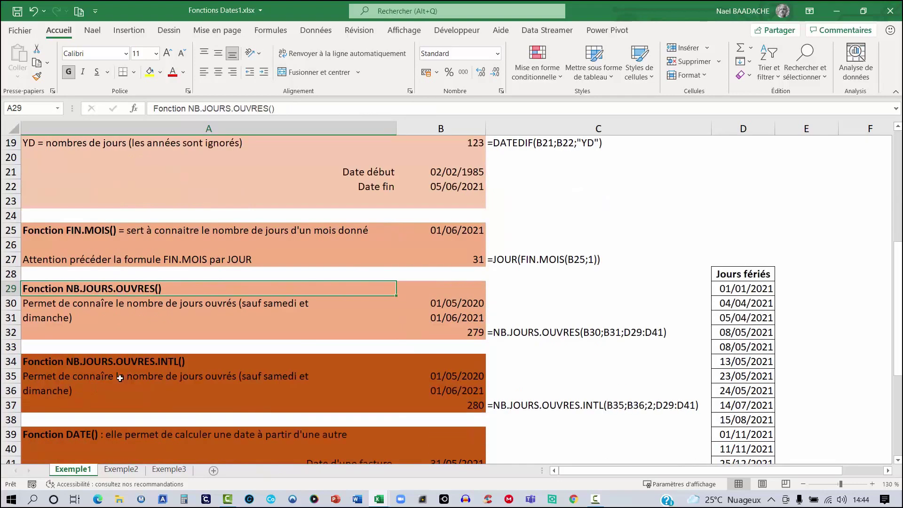
pyautogui.click(72, 361)
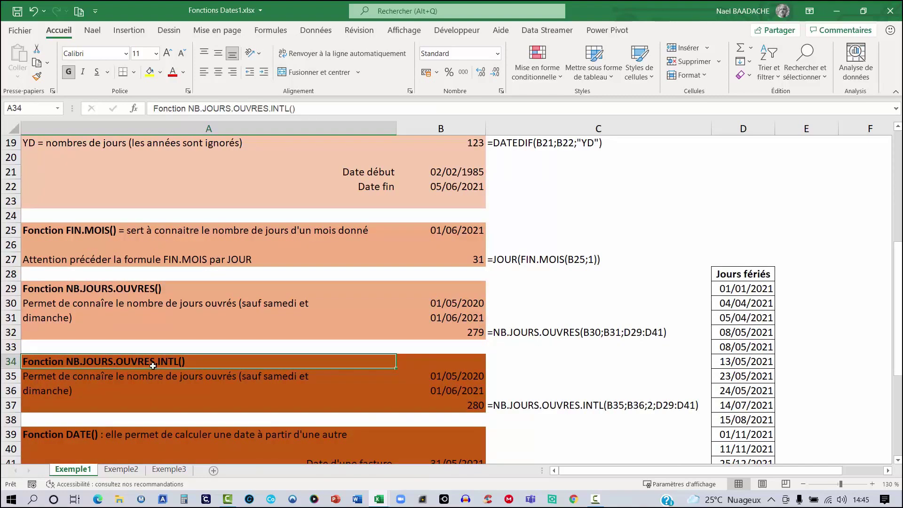
pyautogui.scroll(-2, 153, 366)
pyautogui.click(93, 353)
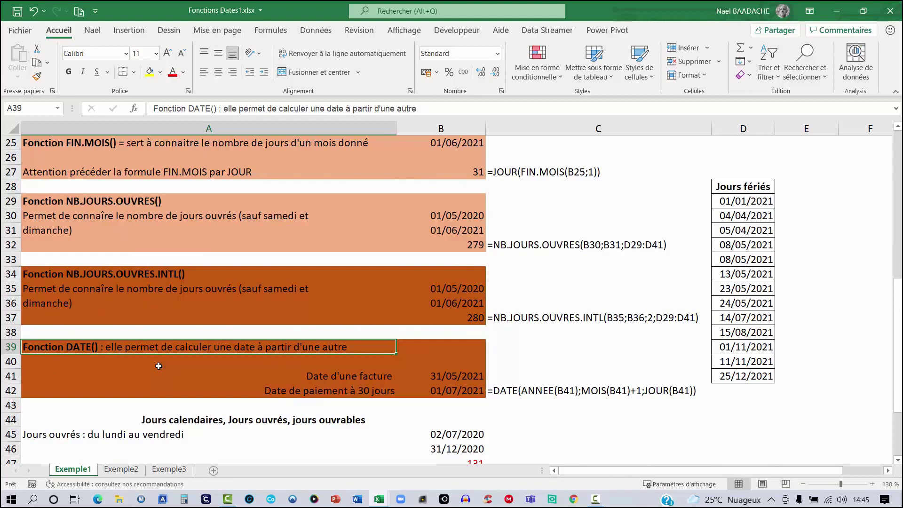
pyautogui.click(123, 470)
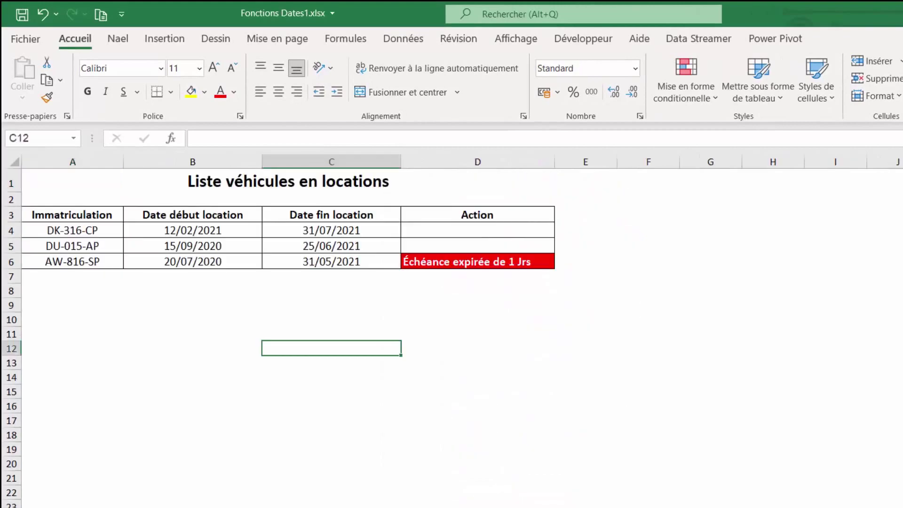
# Enlarge the formula bar to read D6's full SIERREUR formula, then check dates in B4 and C4
pyautogui.click(214, 434)
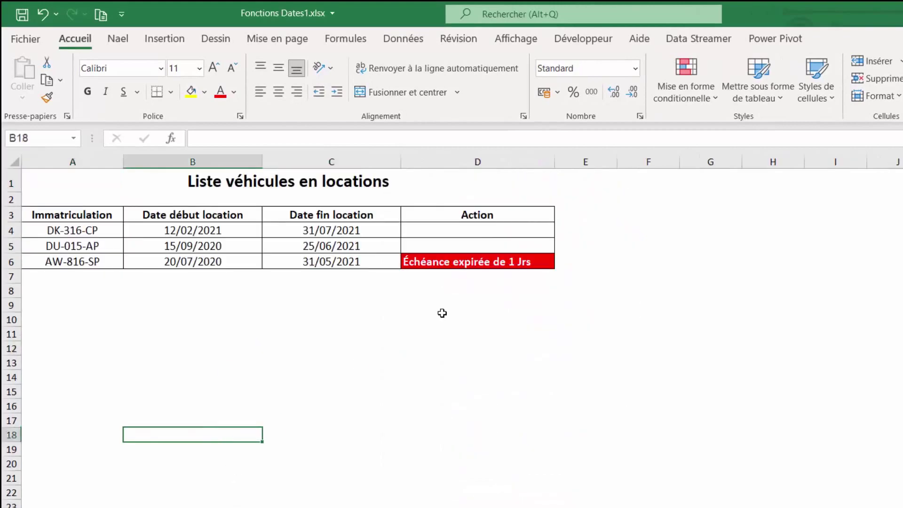
pyautogui.click(485, 260)
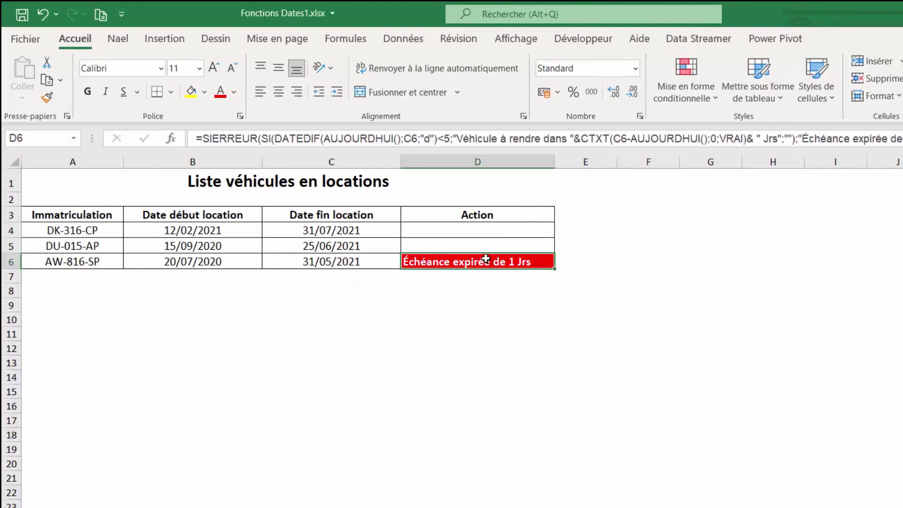
pyautogui.moveTo(495, 151); pyautogui.dragTo(496, 170)
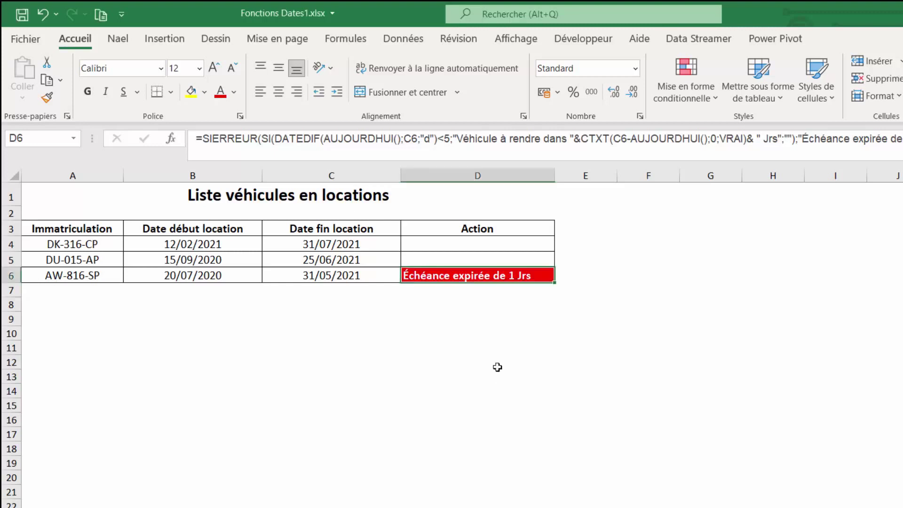
pyautogui.click(188, 244)
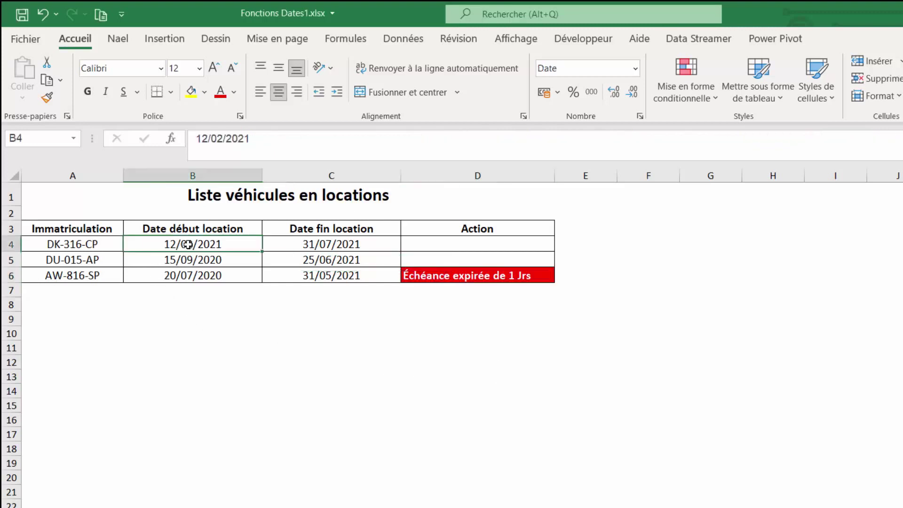
pyautogui.click(313, 243)
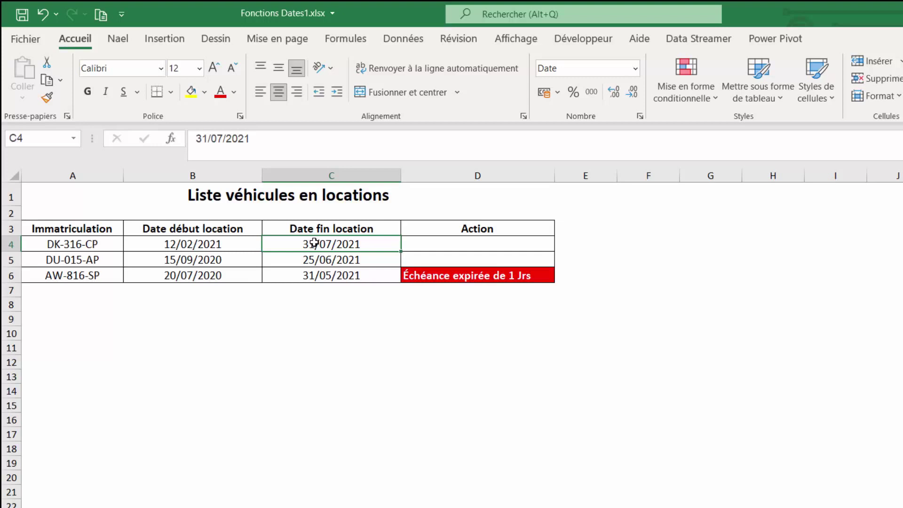
pyautogui.click(711, 348)
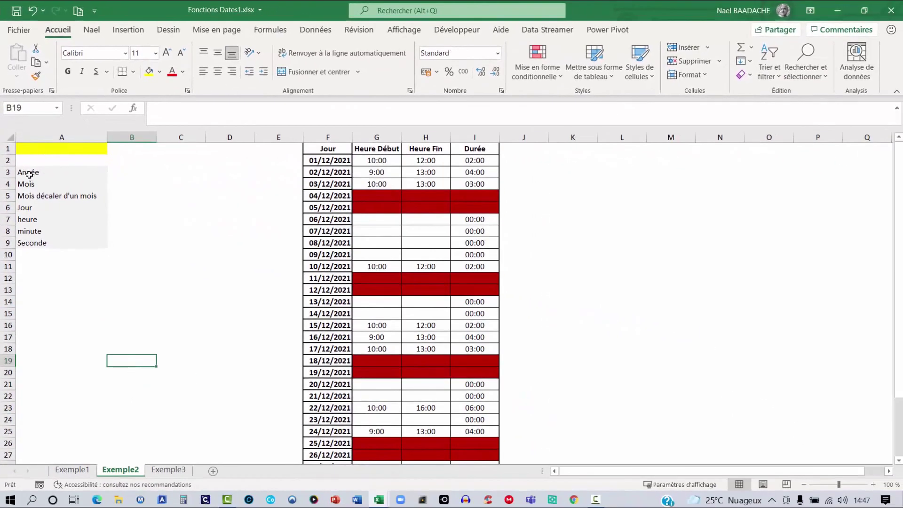
# Go over the time-unit labels in A3:A9, from Année down to Seconde
pyautogui.moveTo(30, 174); pyautogui.dragTo(37, 242)
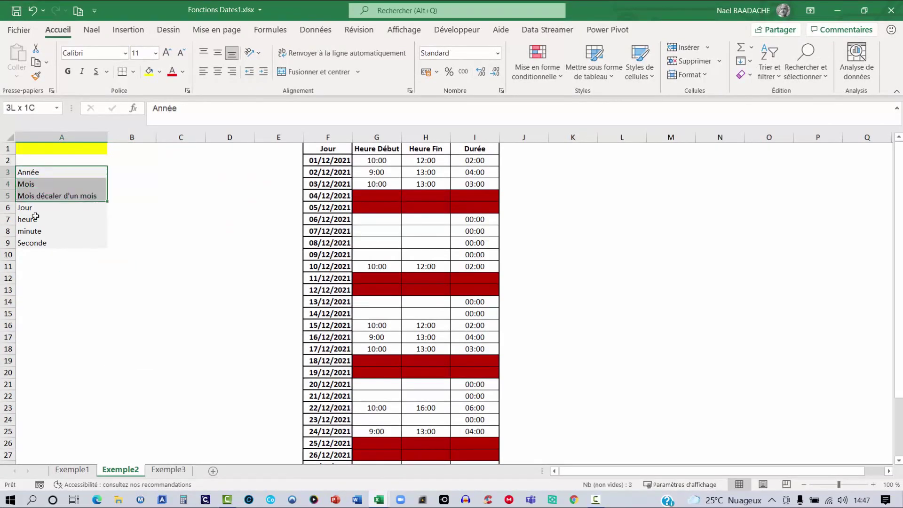
pyautogui.click(36, 173)
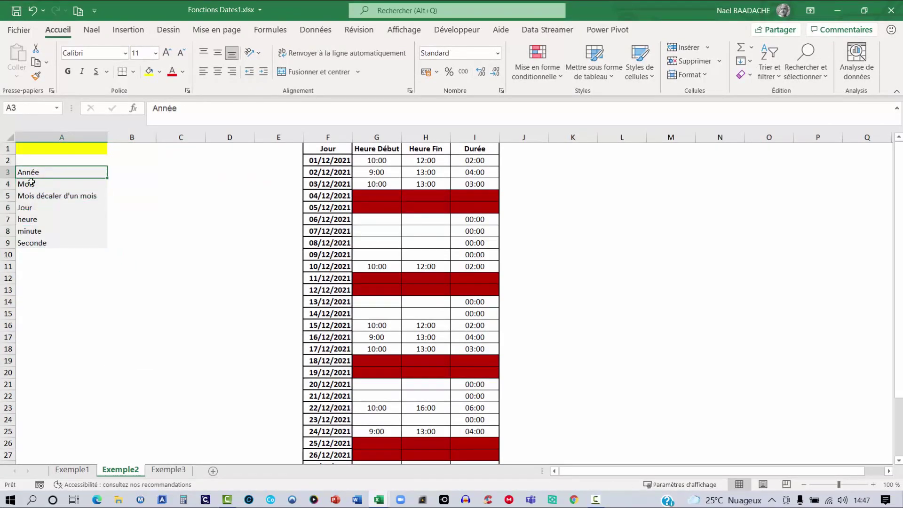
pyautogui.click(32, 183)
pyautogui.click(35, 196)
pyautogui.click(28, 209)
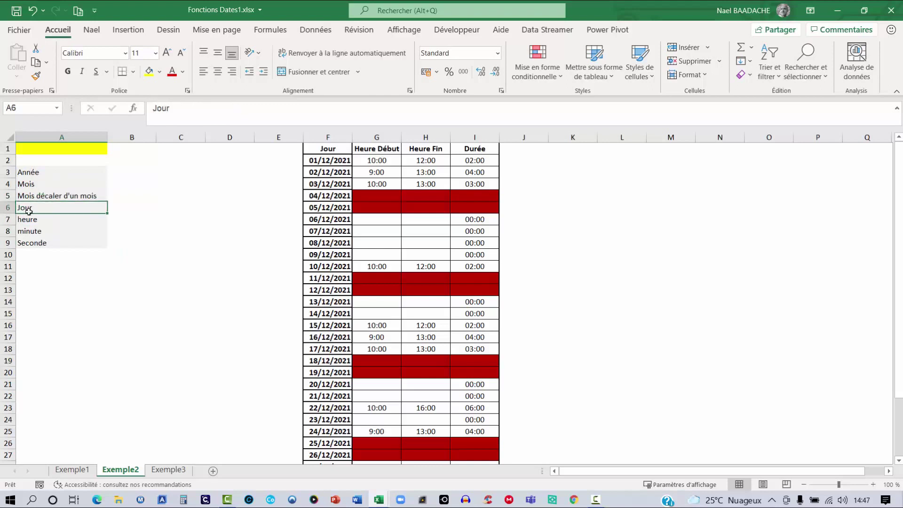
pyautogui.click(30, 219)
pyautogui.click(33, 230)
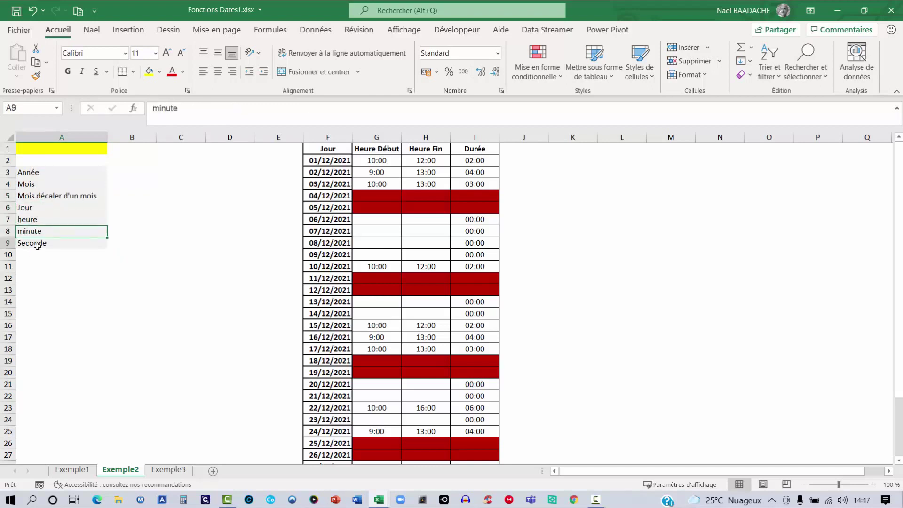
pyautogui.click(35, 243)
# Enter =MAINTENANT() in yellow cell A1 to show the current date and time
pyautogui.click(55, 149)
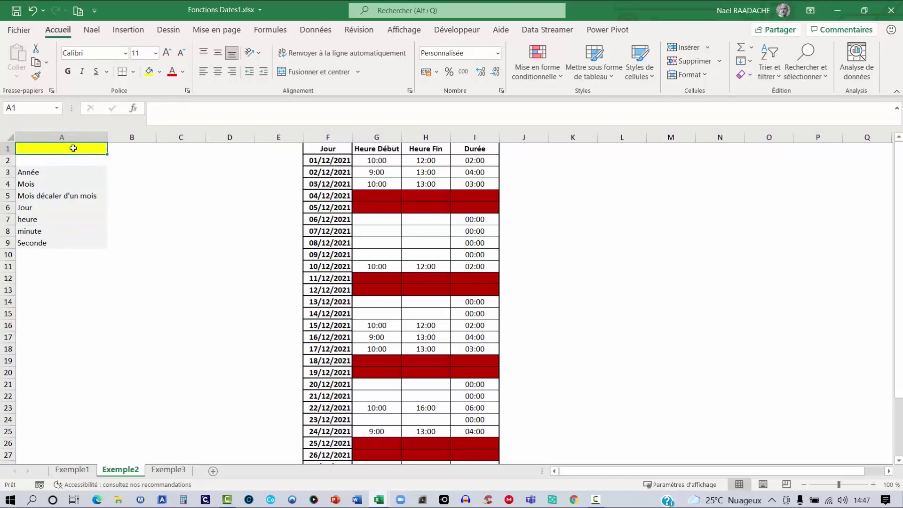
pyautogui.write('=')
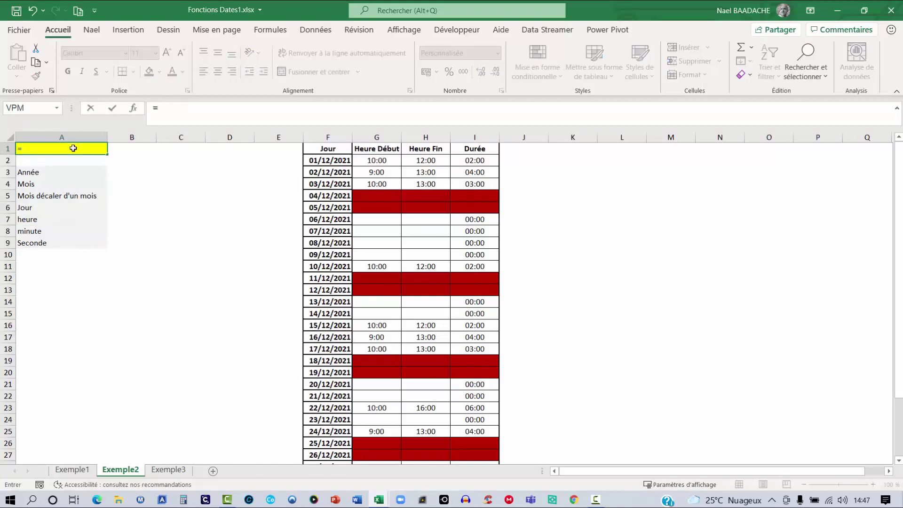
pyautogui.write('maint')
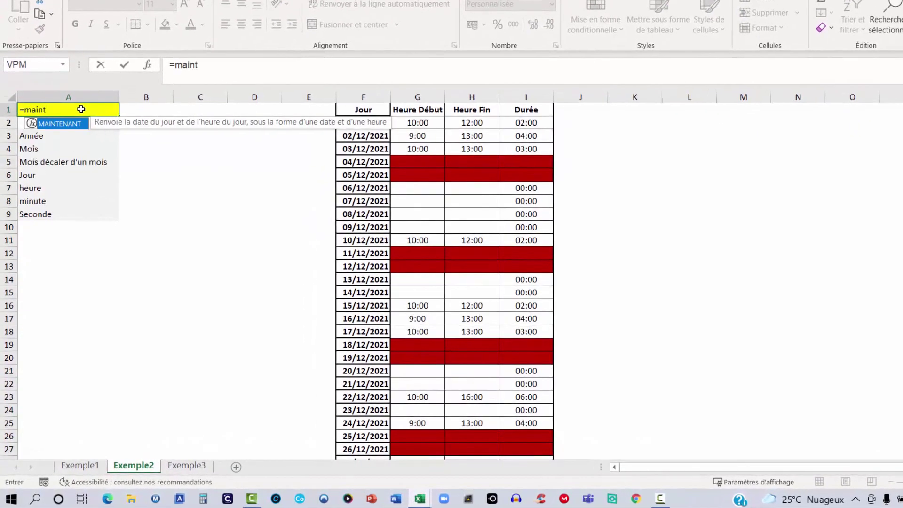
pyautogui.doubleClick(75, 128)
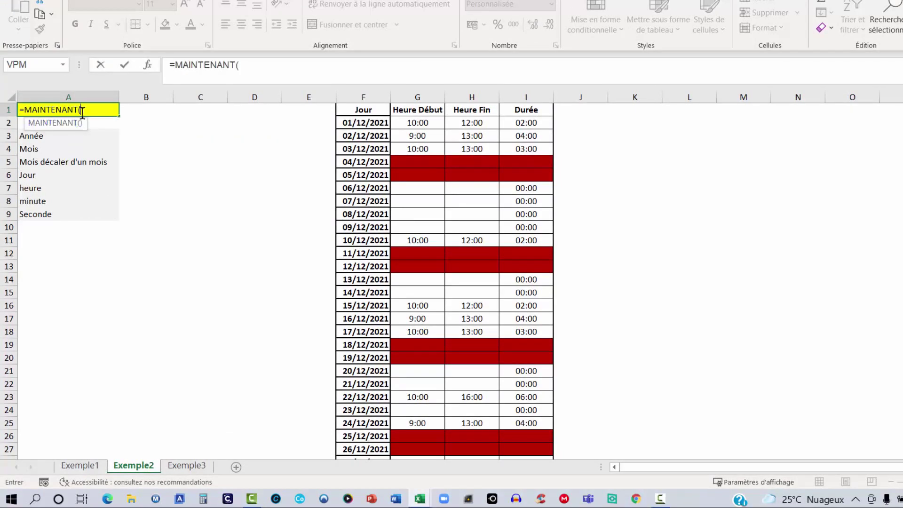
pyautogui.write(')')
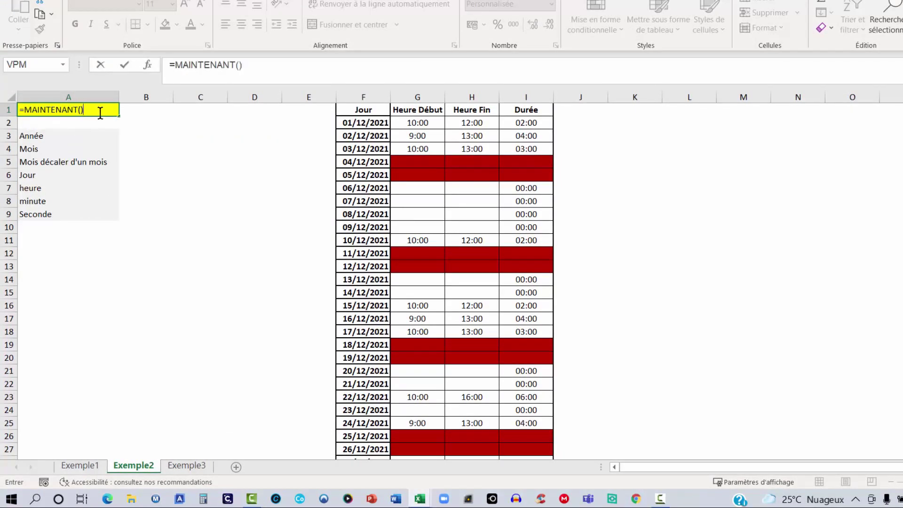
pyautogui.hotkey('ctrl', 'Return')
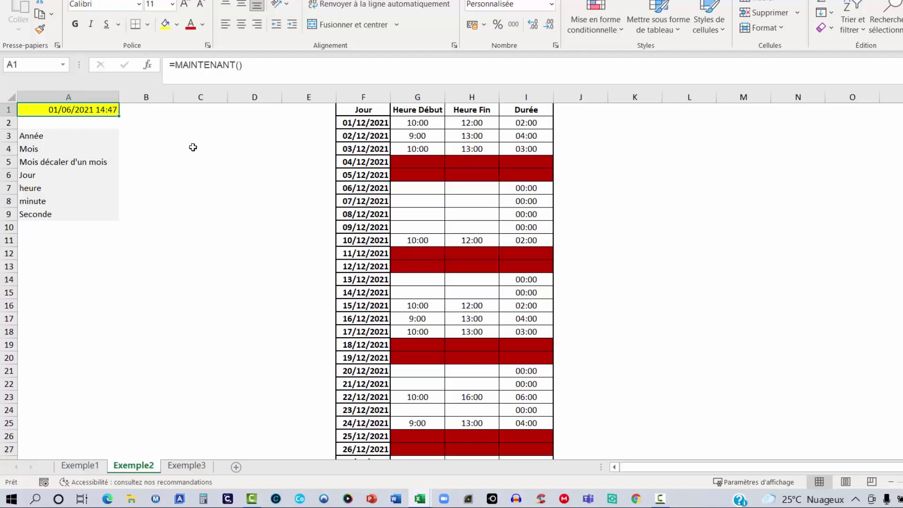
# Enter =ANNEE(A1) in B3 to return the year 2021
pyautogui.click(94, 136)
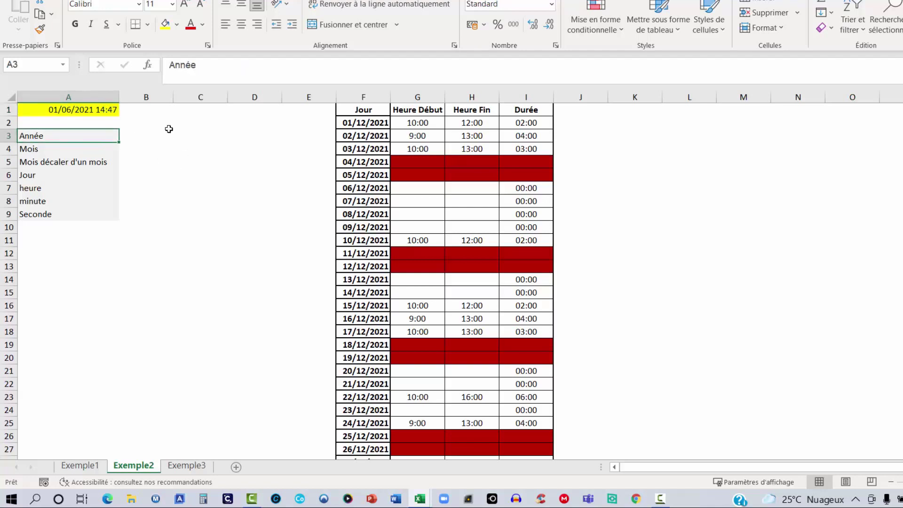
pyautogui.click(144, 137)
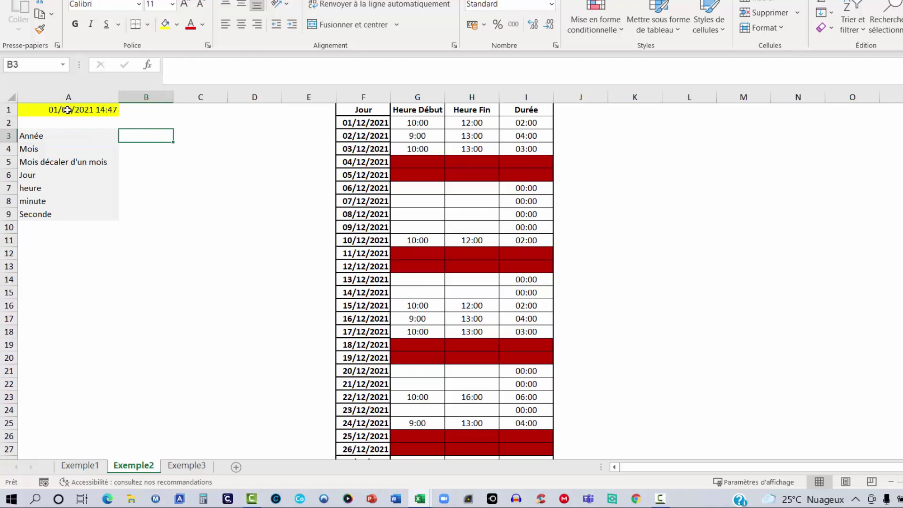
pyautogui.write('=ann')
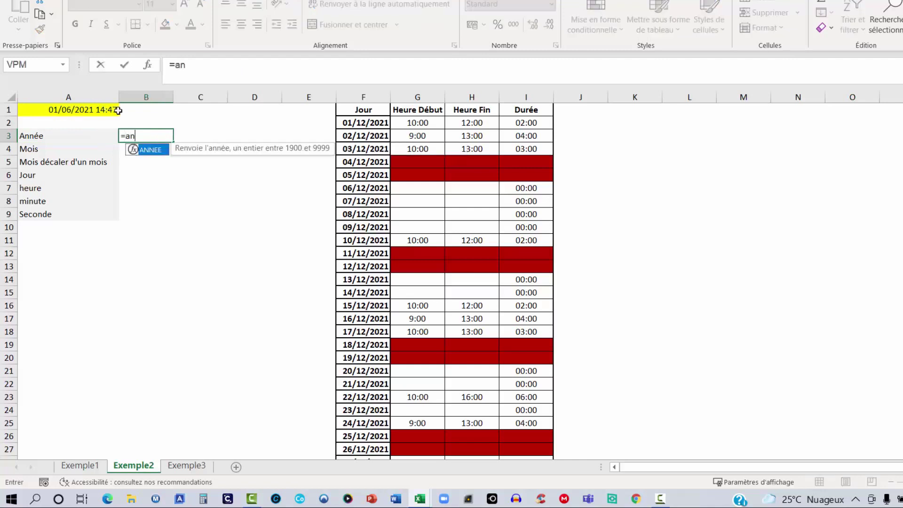
pyautogui.doubleClick(157, 149)
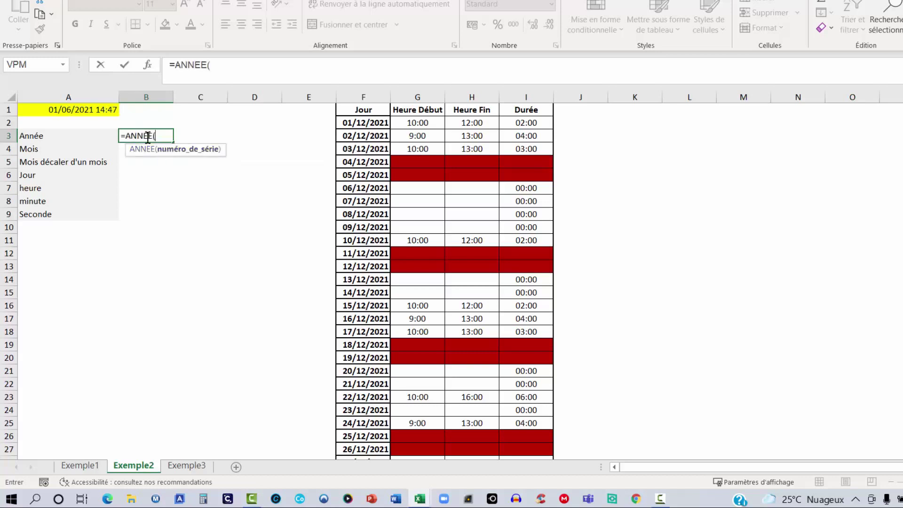
pyautogui.click(73, 109)
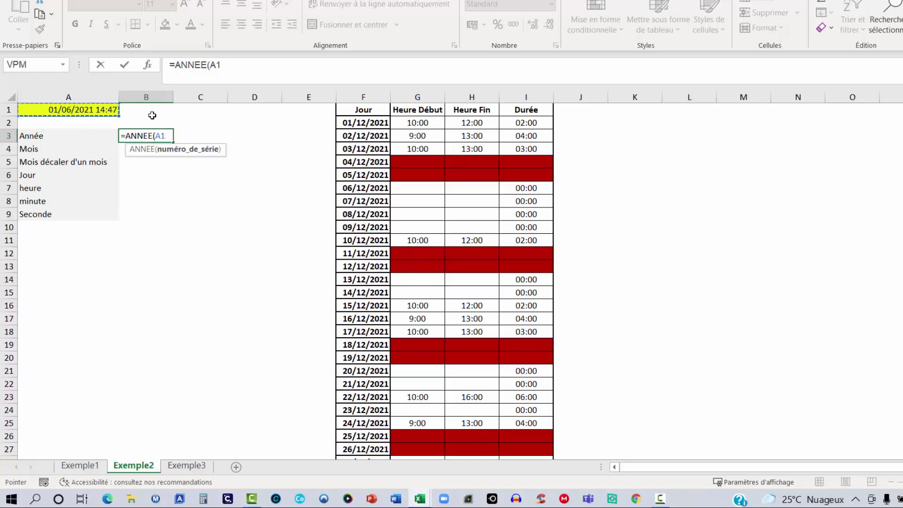
pyautogui.write(')')
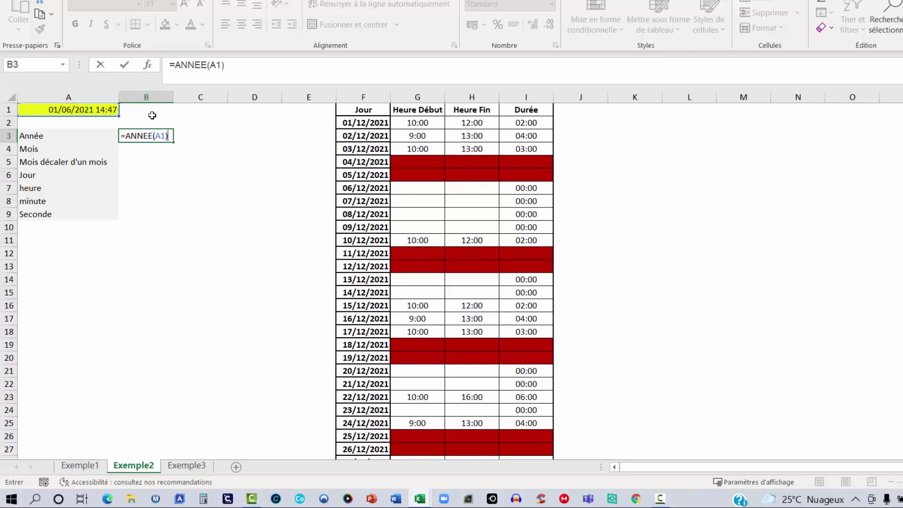
pyautogui.press('Return')
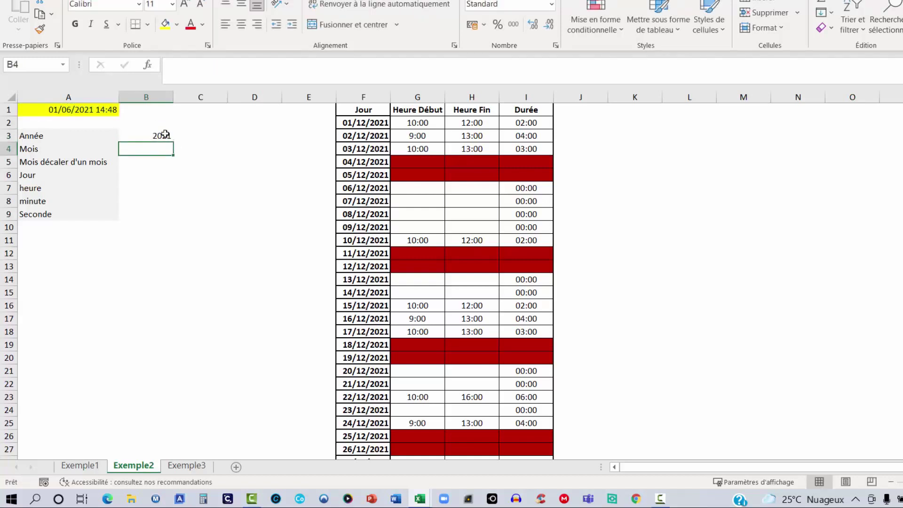
# Enter =MOIS(A1) in B4 to return month 6, and start typing =mois in B5
pyautogui.click(160, 136)
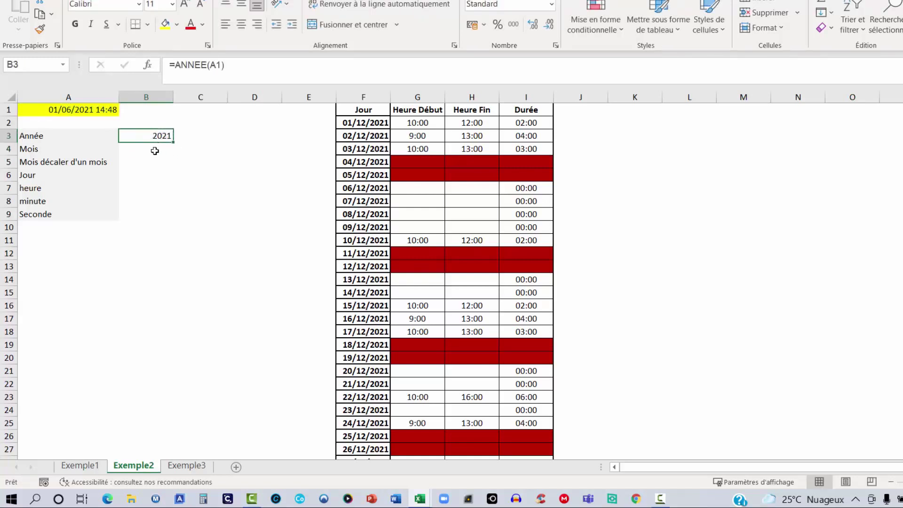
pyautogui.click(154, 149)
pyautogui.write('=')
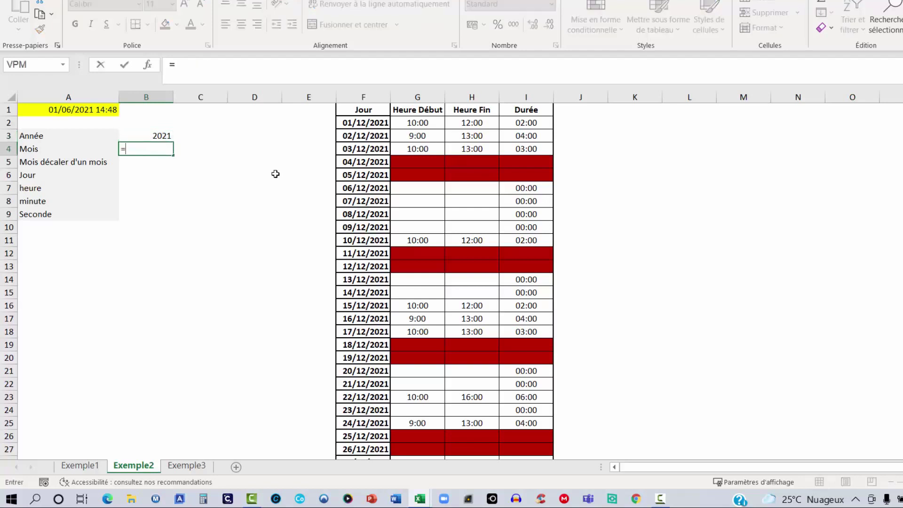
pyautogui.write('mois')
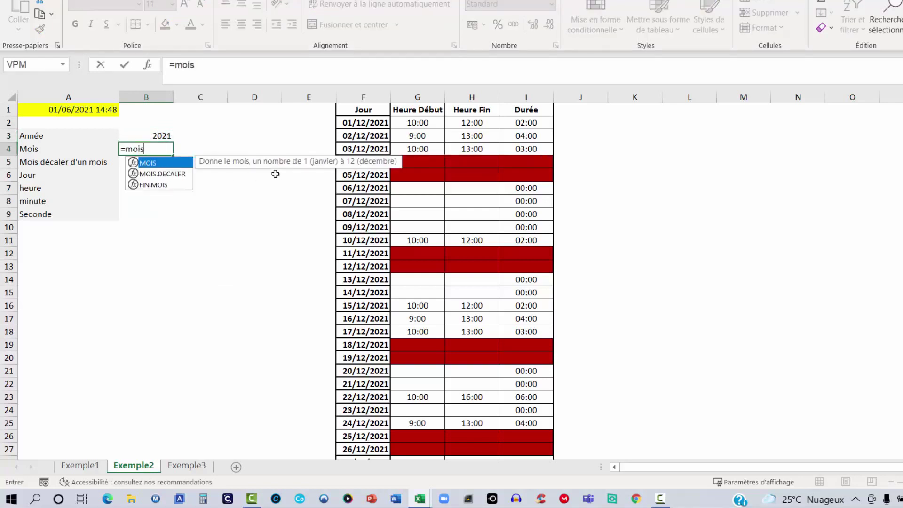
pyautogui.doubleClick(169, 162)
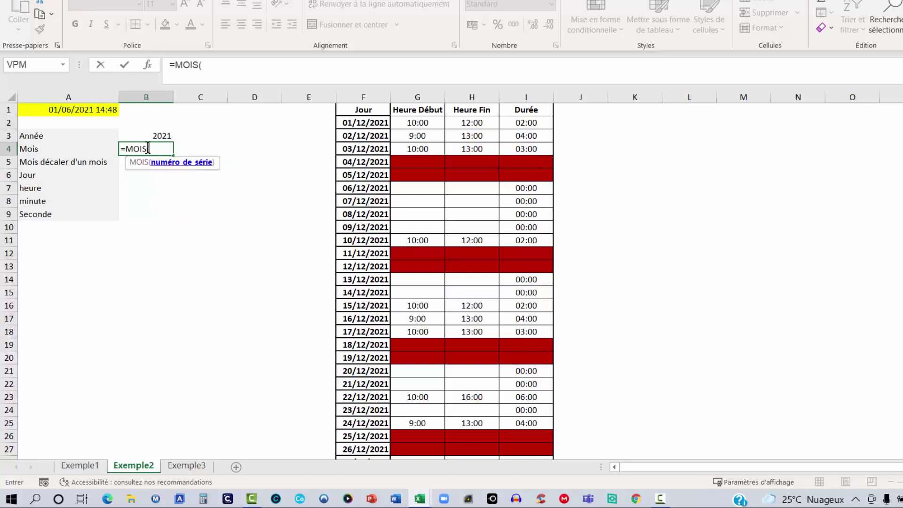
pyautogui.click(61, 112)
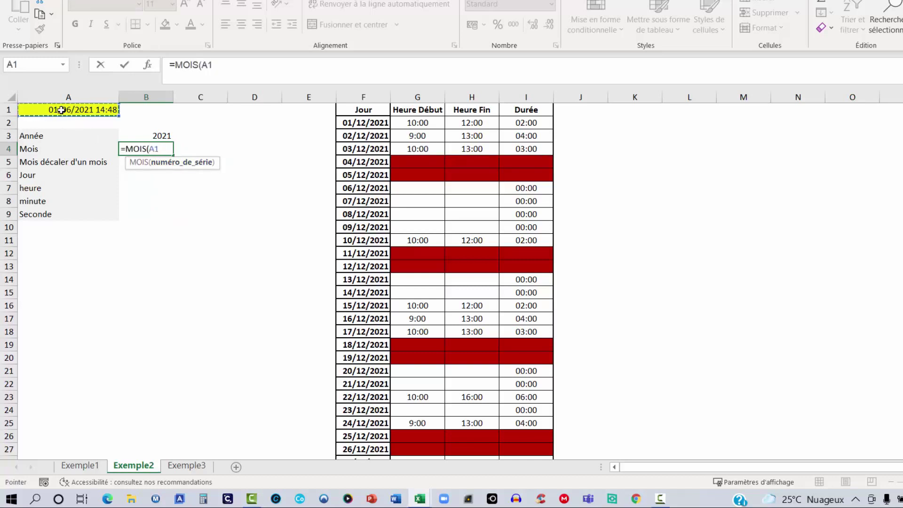
pyautogui.write(')')
pyautogui.press('Return')
pyautogui.click(161, 151)
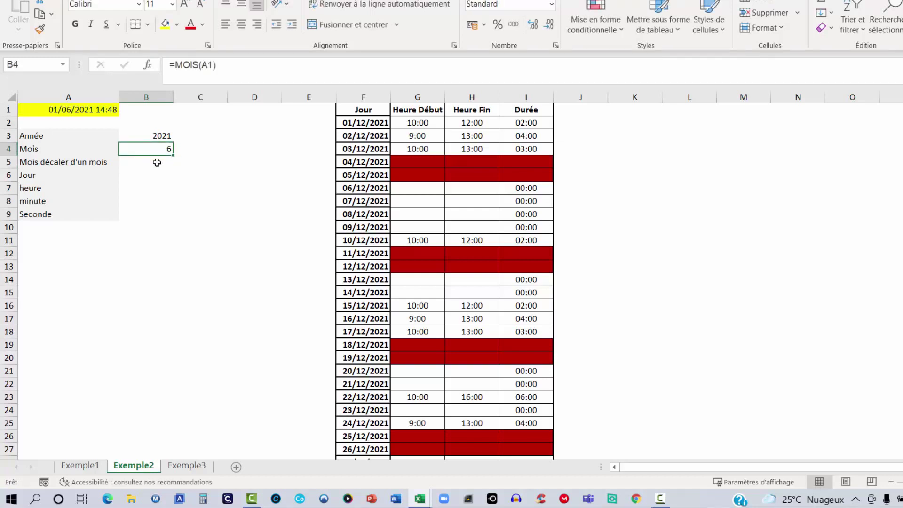
pyautogui.click(157, 162)
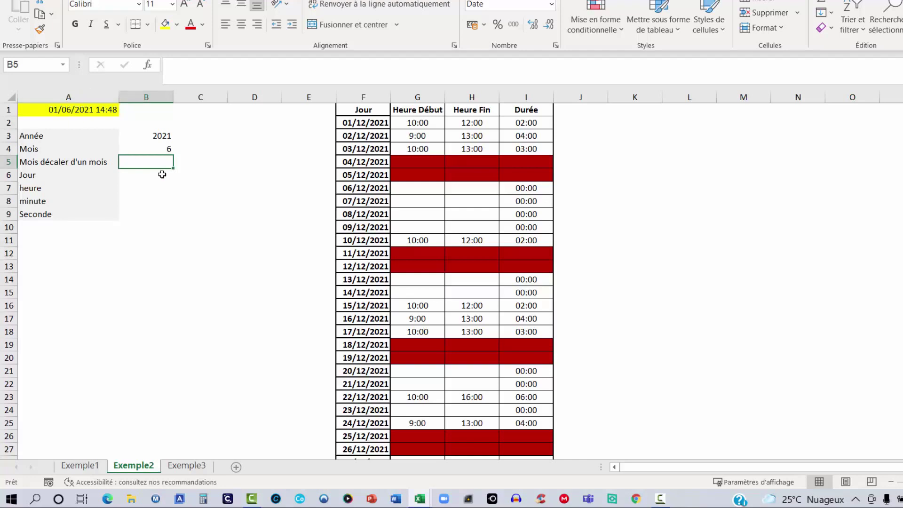
pyautogui.write('=')
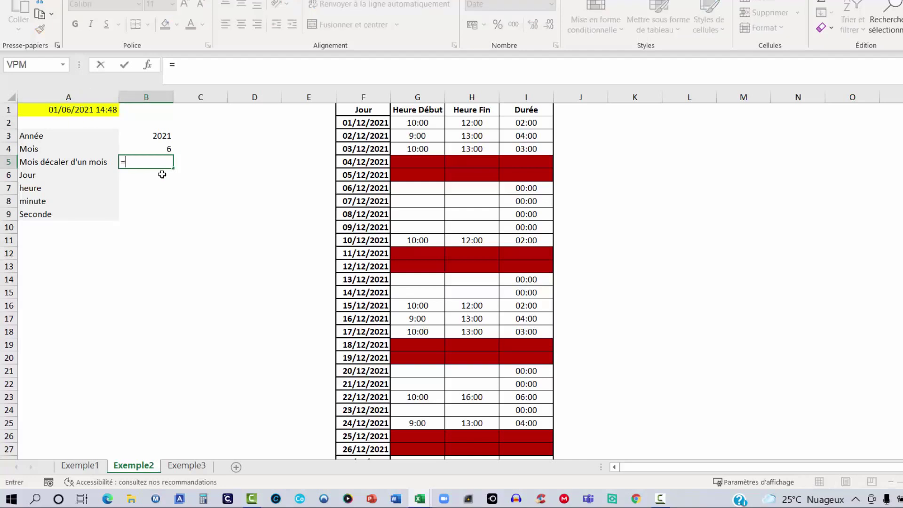
pyautogui.write('mois')
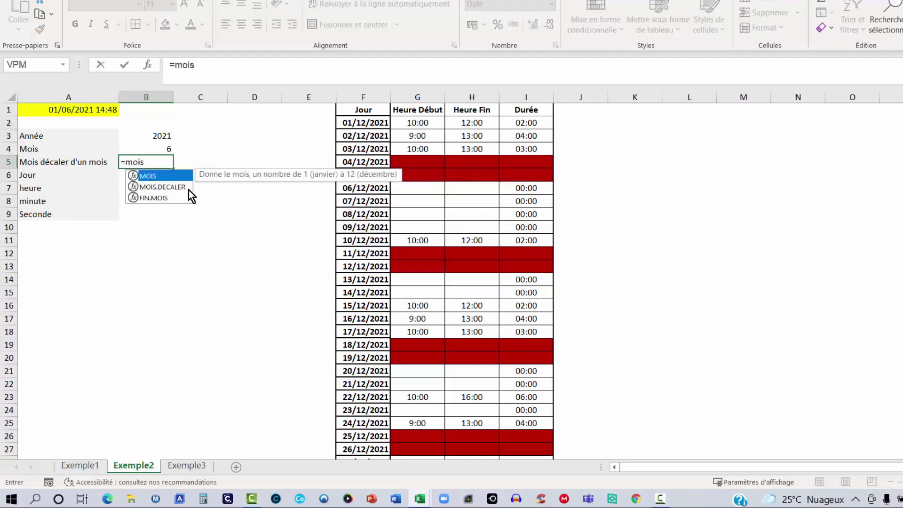
# Enter =MOIS.DECALER(A1;1) in B5, then change the offset to 2 to show 01/08/2021
pyautogui.doubleClick(167, 188)
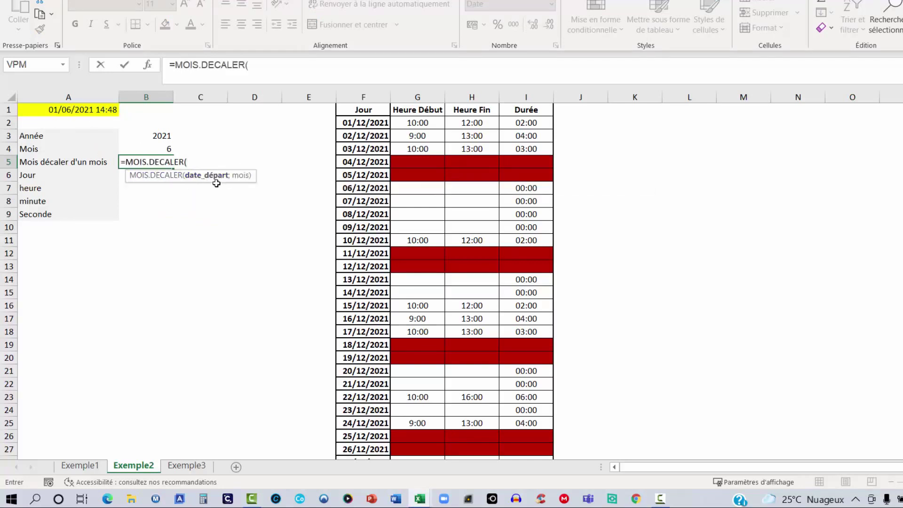
pyautogui.click(63, 108)
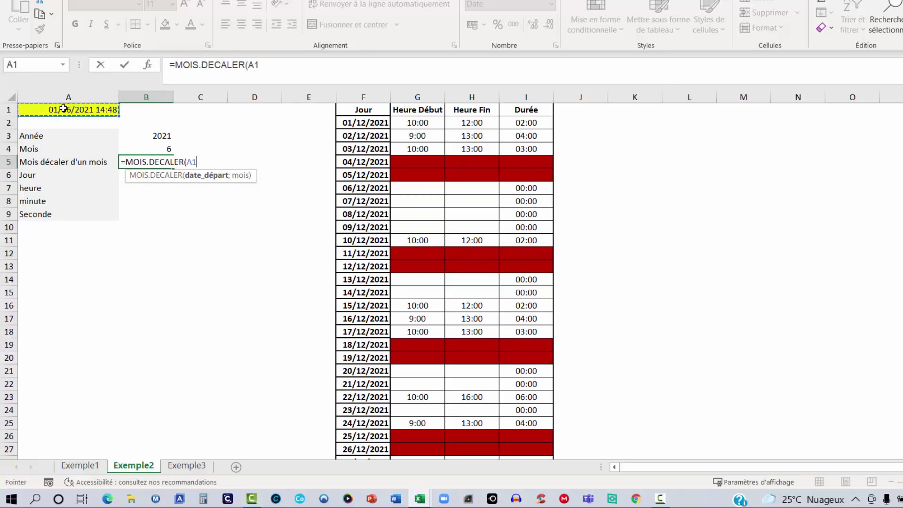
pyautogui.write(';1')
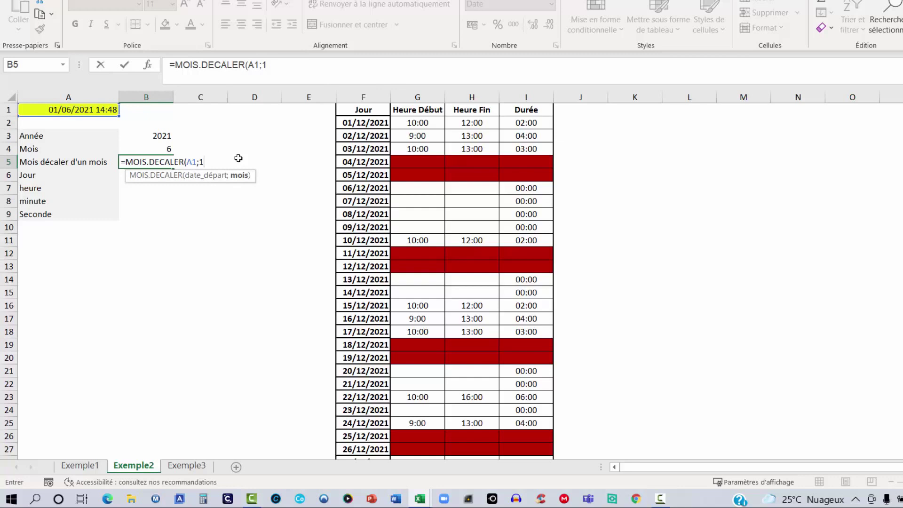
pyautogui.write(')')
pyautogui.press('Up')
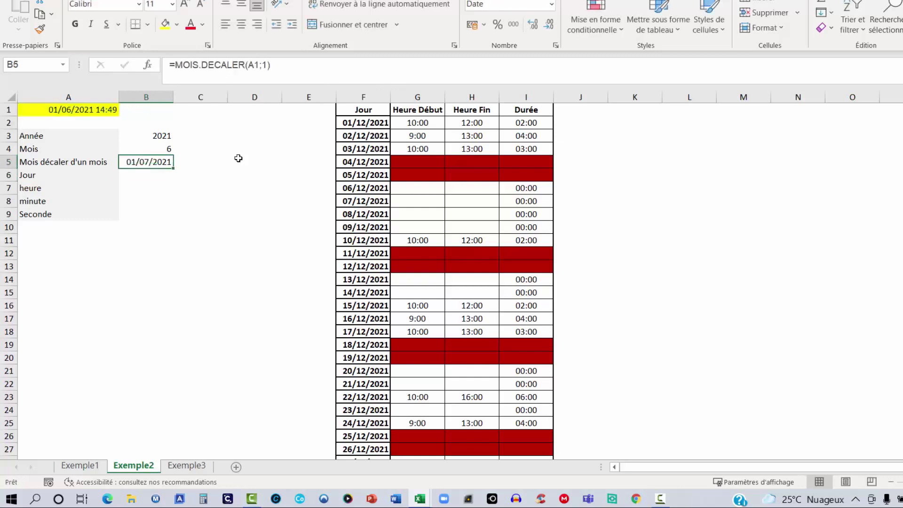
pyautogui.doubleClick(156, 162)
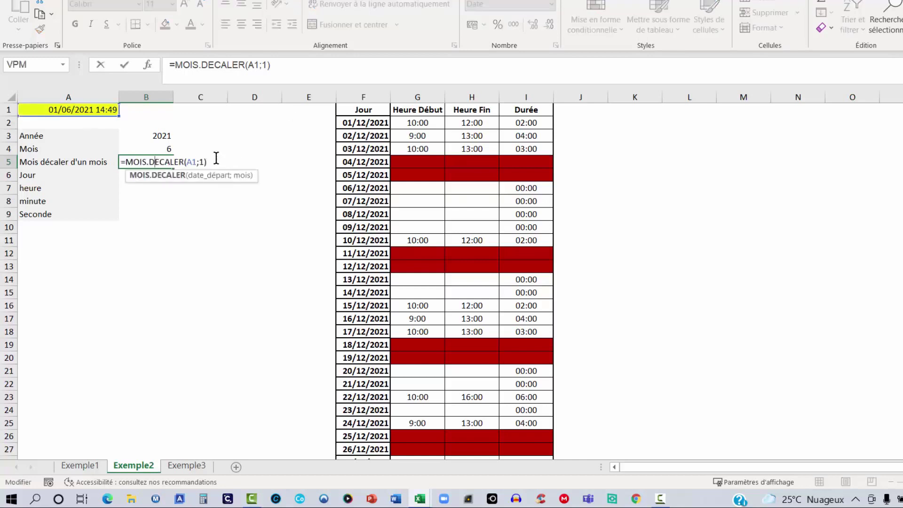
pyautogui.click(199, 162)
pyautogui.press('Delete')
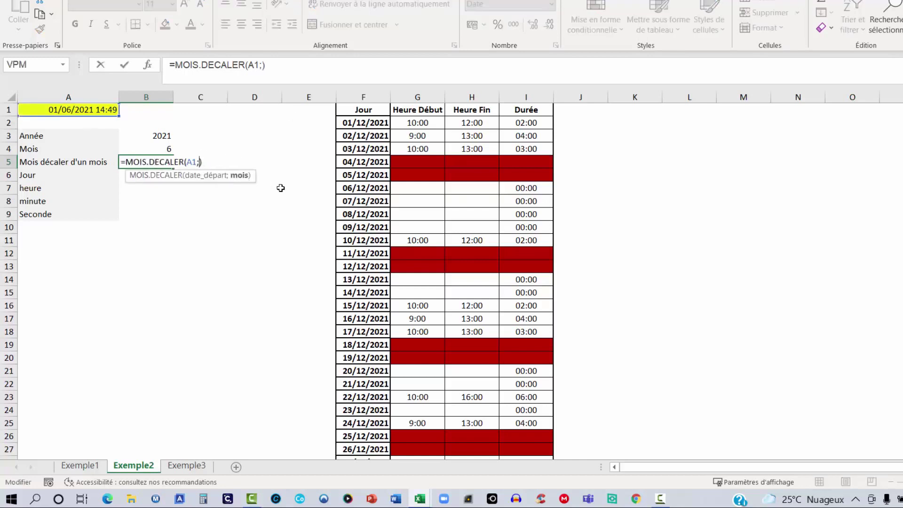
pyautogui.write('2')
pyautogui.press('Return')
pyautogui.press('Up')
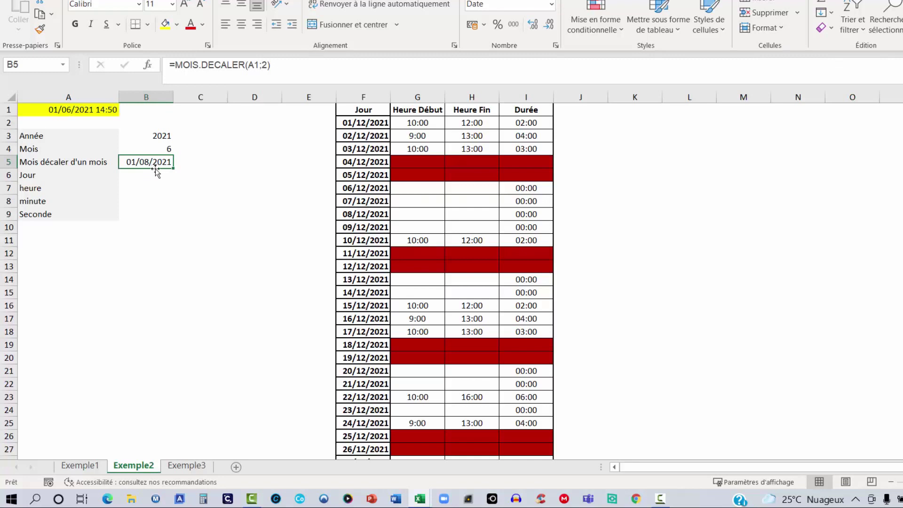
pyautogui.click(154, 176)
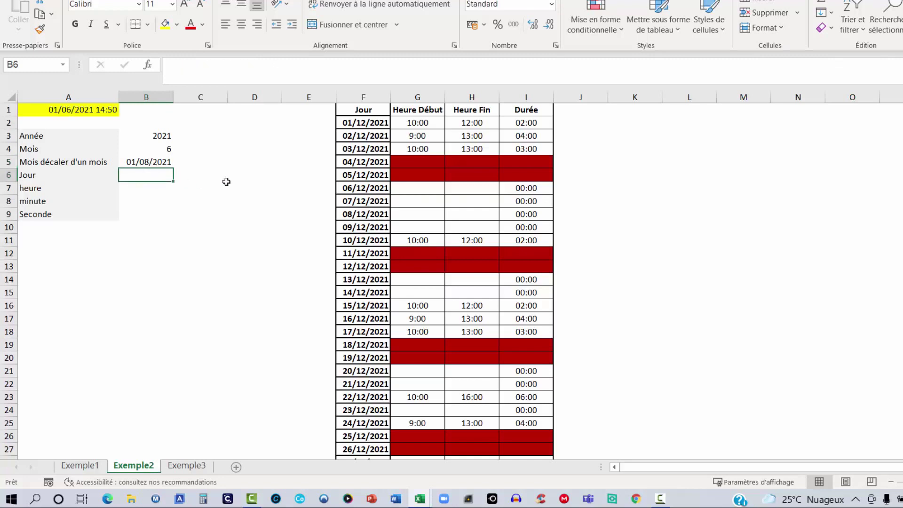
# Enter =JOUR(A1) in the Jour cell B6, returning day 1
pyautogui.write('=')
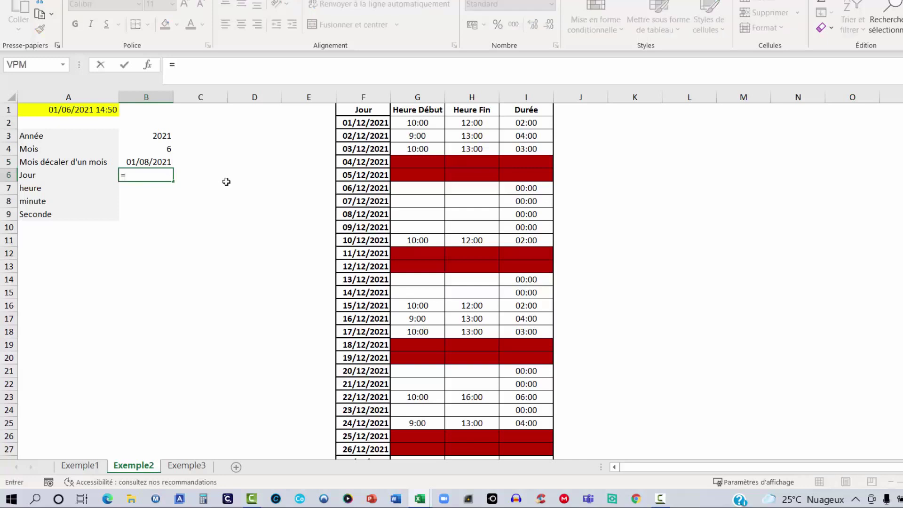
pyautogui.write('jour')
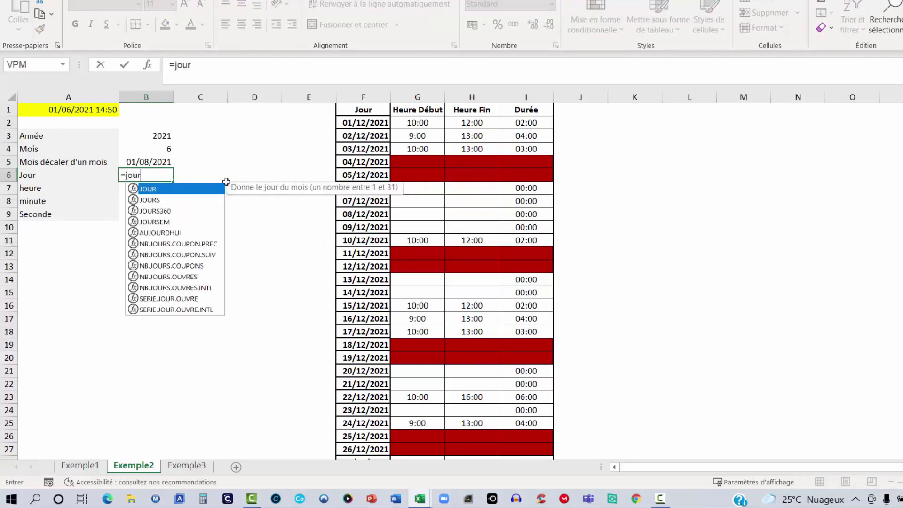
pyautogui.doubleClick(174, 189)
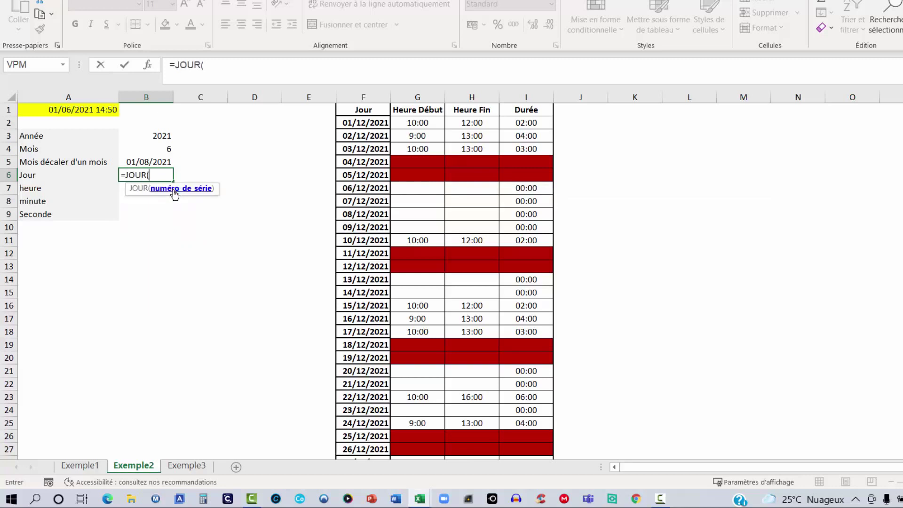
pyautogui.click(77, 109)
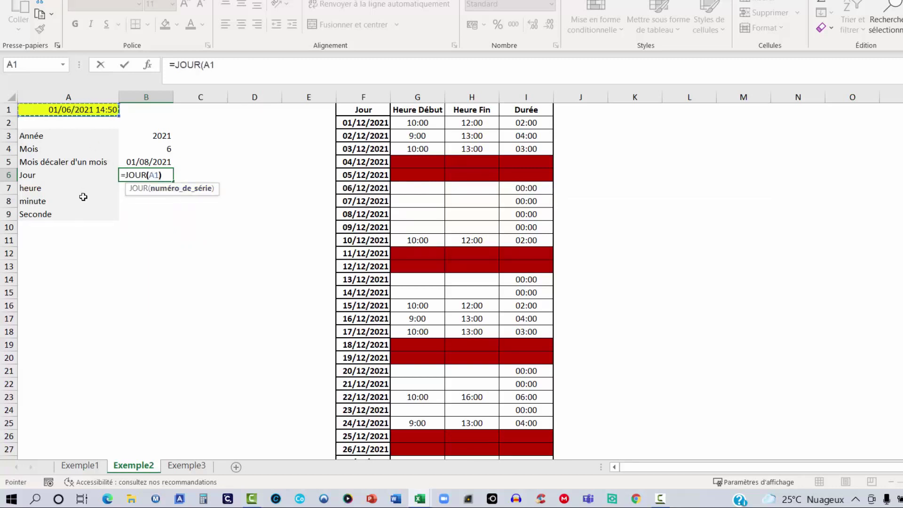
pyautogui.write(')')
pyautogui.press('Return')
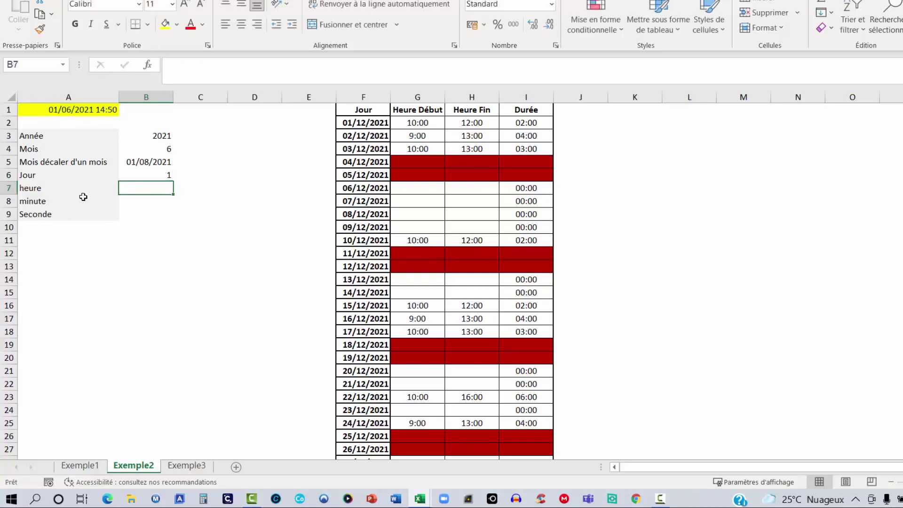
pyautogui.press('Up')
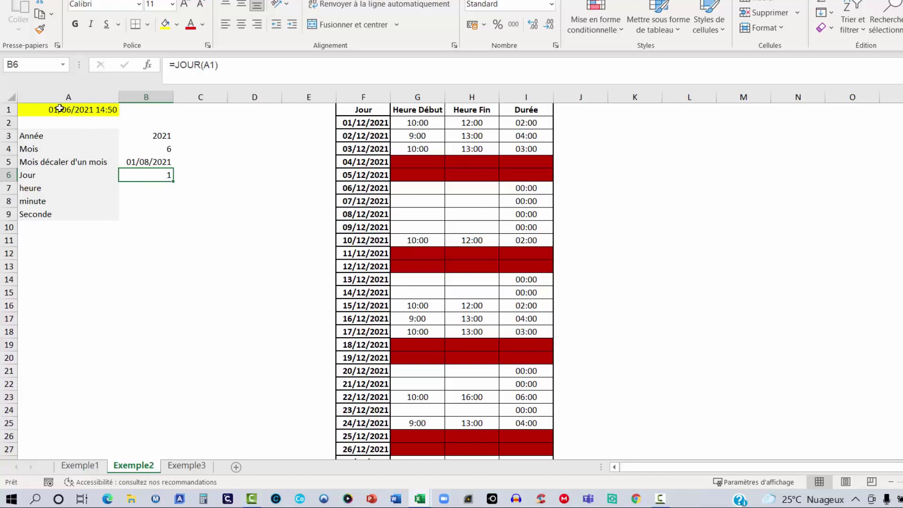
# Enter =HEURE(A1) in B7 to return hour 14, then clear B8
pyautogui.click(156, 189)
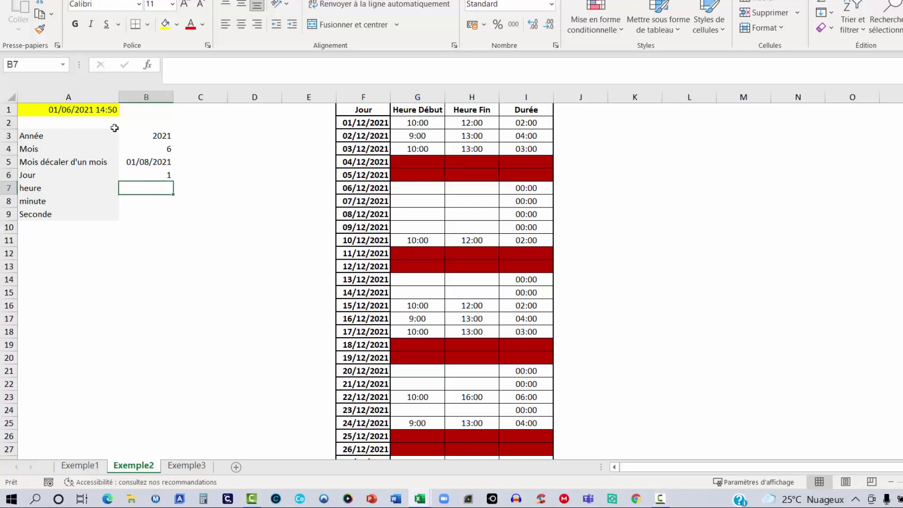
pyautogui.write('=')
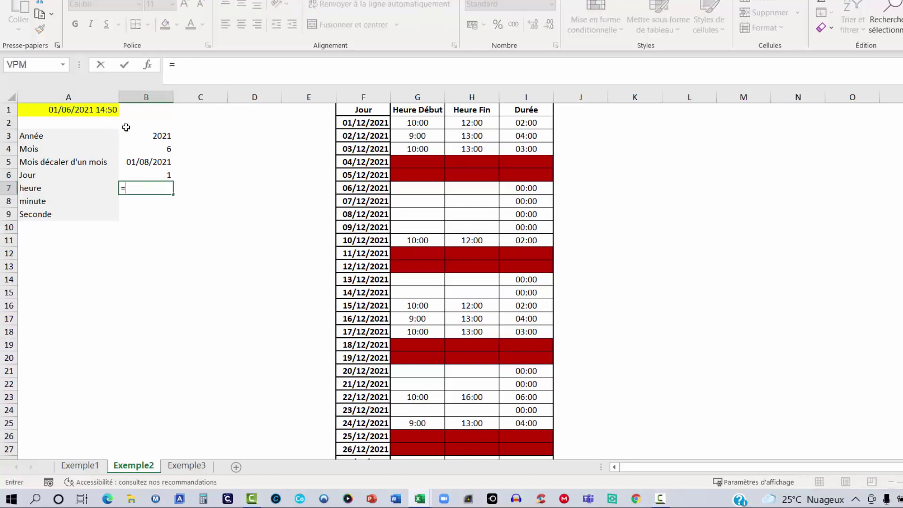
pyautogui.write('heur')
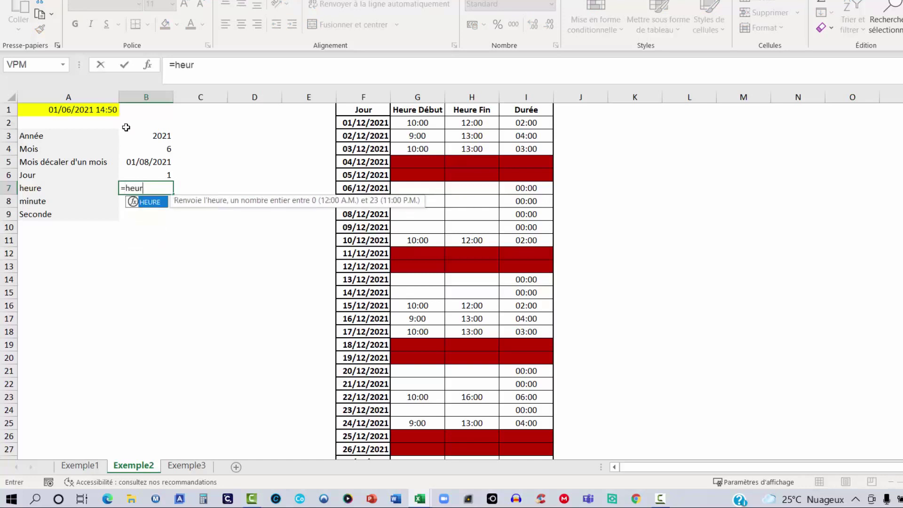
pyautogui.doubleClick(150, 205)
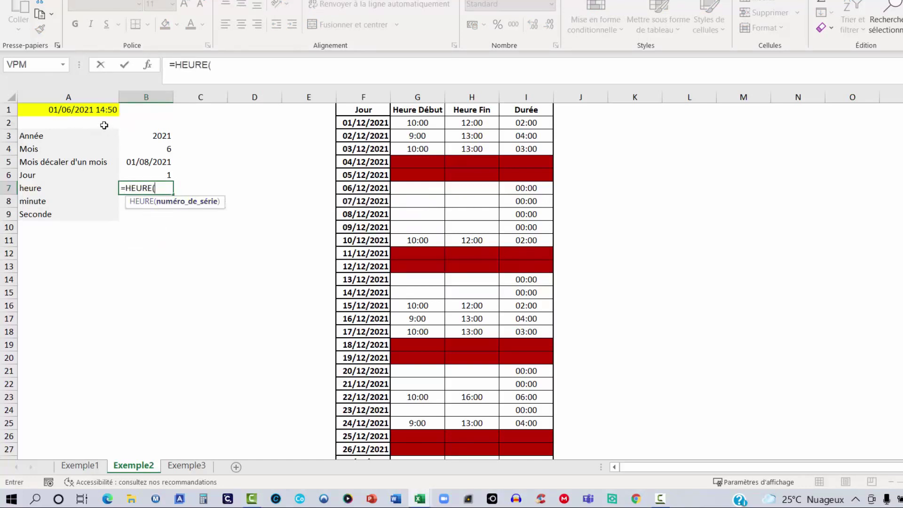
pyautogui.click(87, 111)
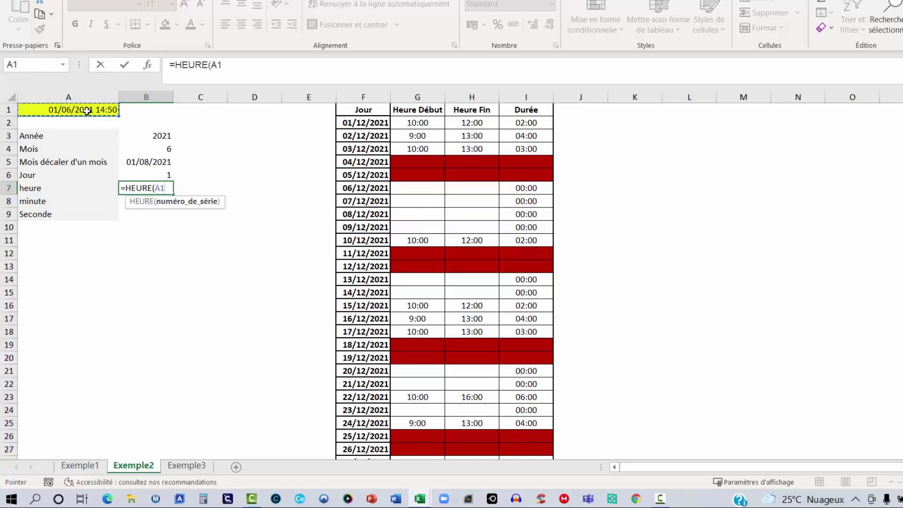
pyautogui.write(')')
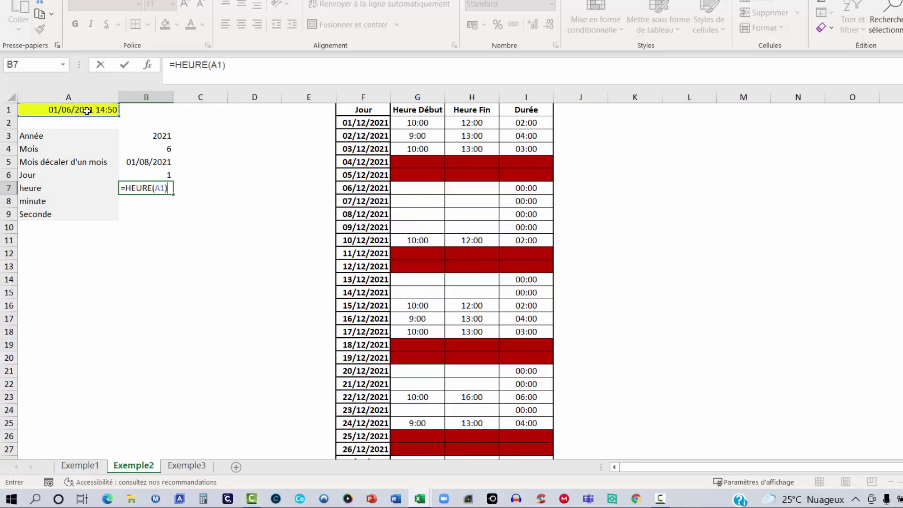
pyautogui.press('Return')
pyautogui.press('Up')
pyautogui.press('Down')
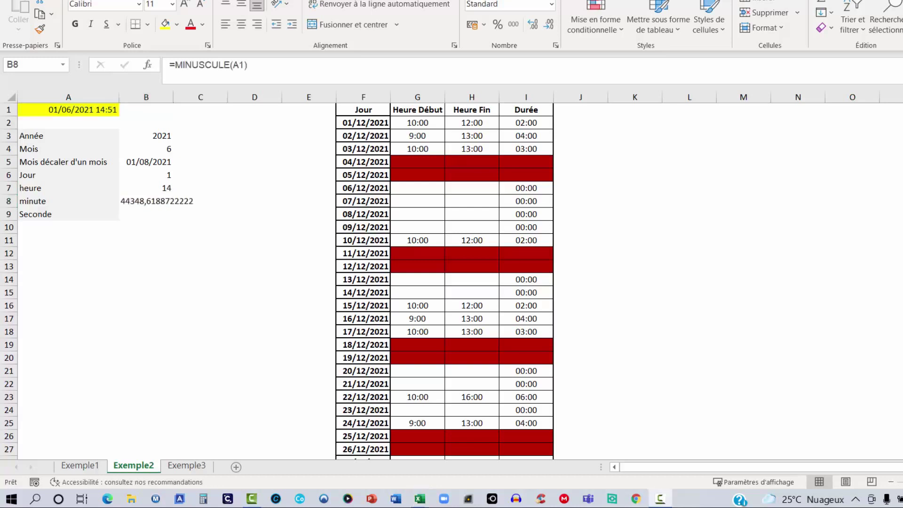
pyautogui.press('Delete')
# Enter =MINUTE(A1) in B8, returning 52
pyautogui.click(150, 201)
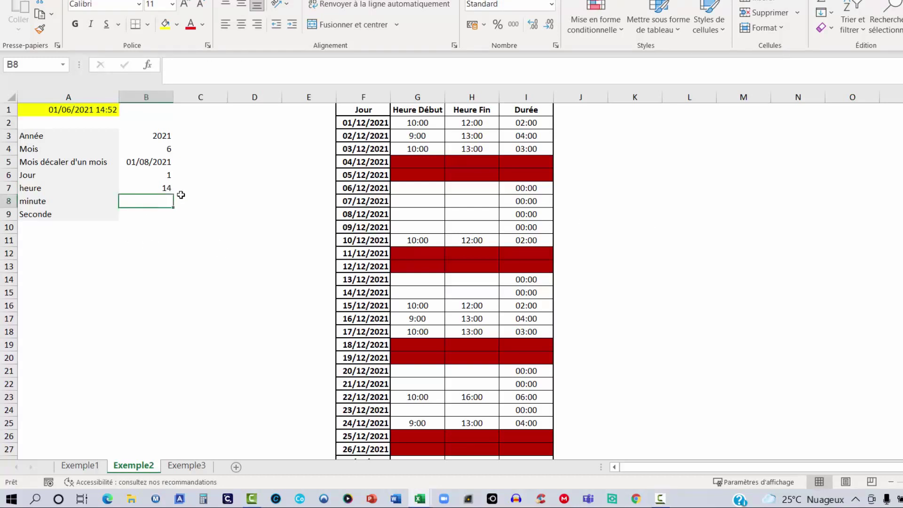
pyautogui.write('=')
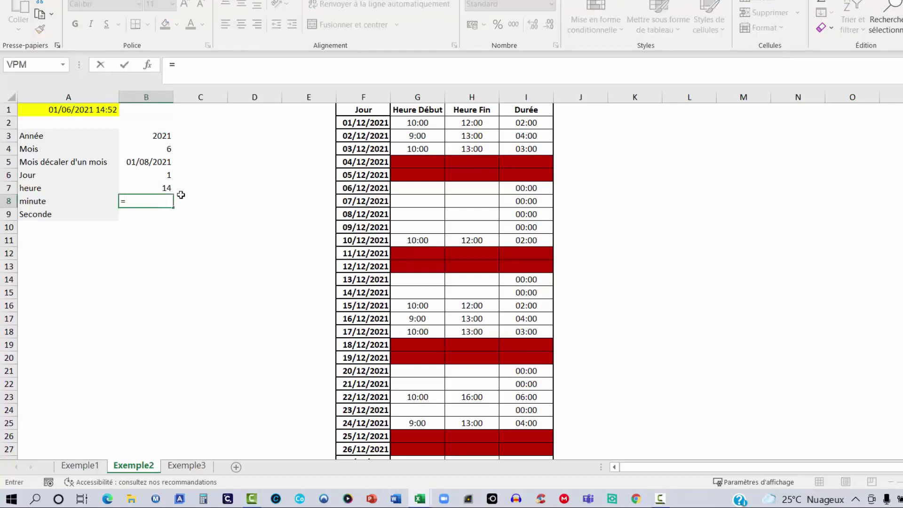
pyautogui.write('min')
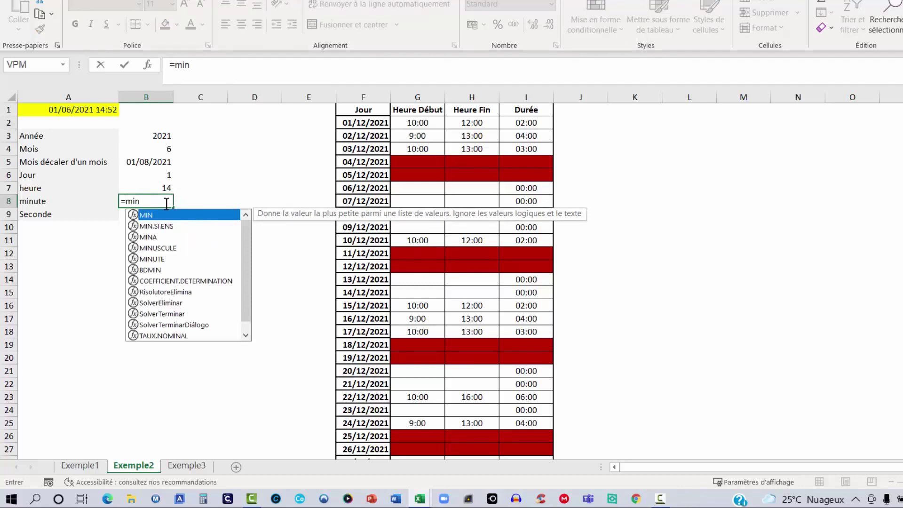
pyautogui.doubleClick(149, 259)
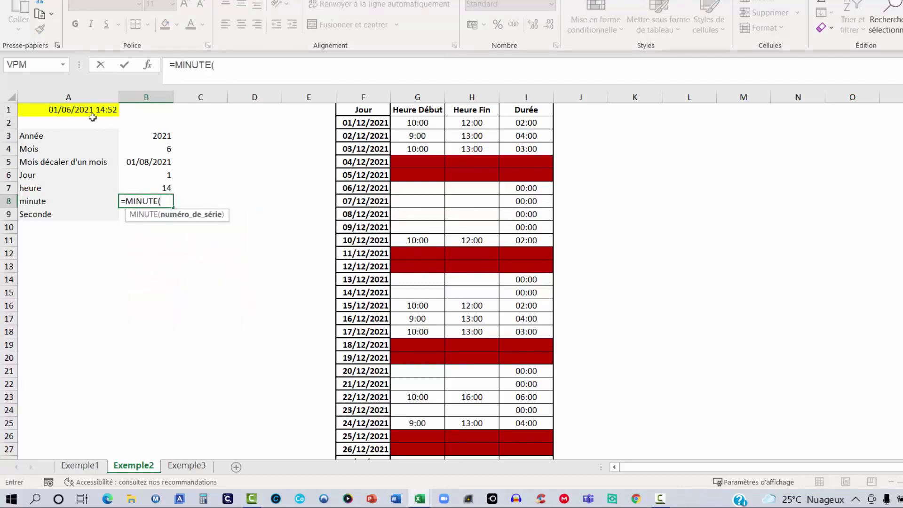
pyautogui.click(76, 111)
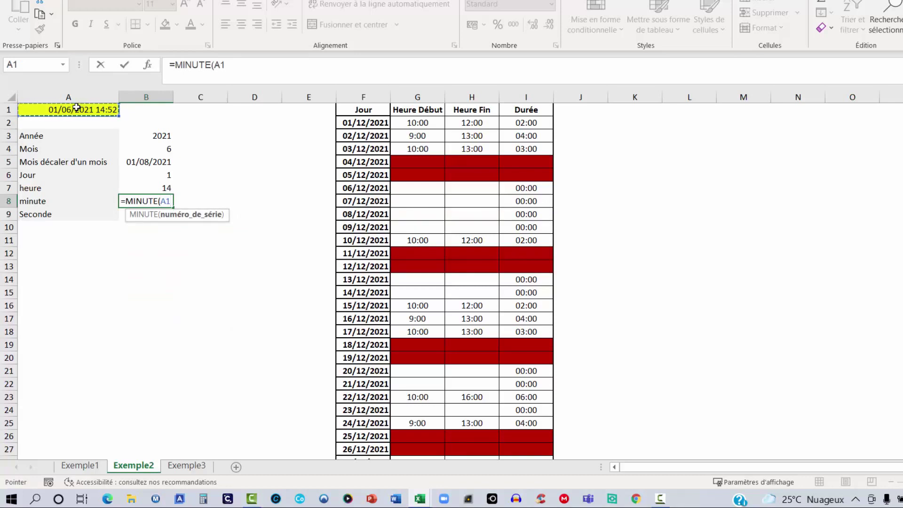
pyautogui.write(')')
pyautogui.press('Return')
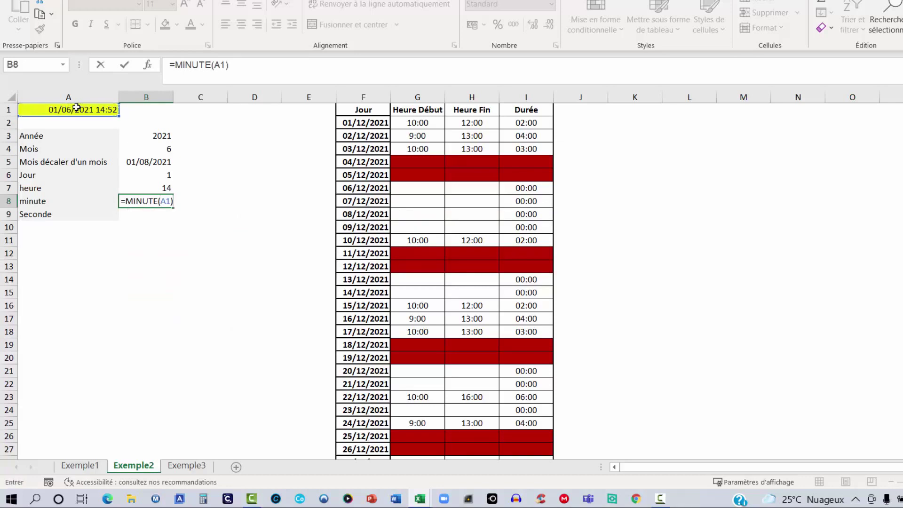
pyautogui.press('Up')
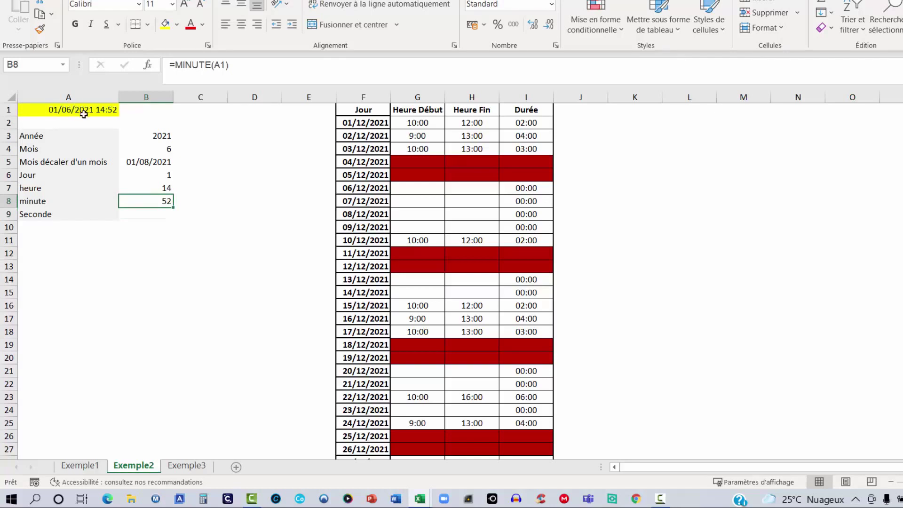
# Enter =SECONDE(A1) in B9, returning 50
pyautogui.click(84, 114)
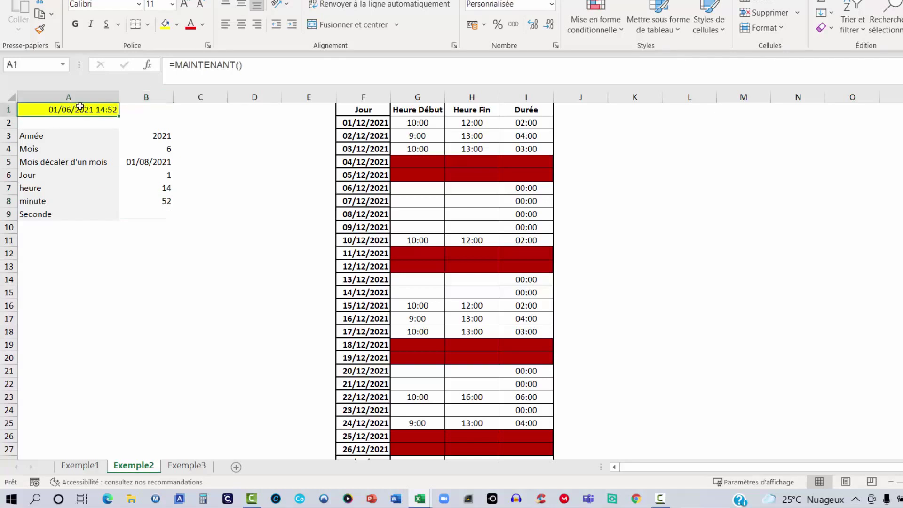
pyautogui.click(163, 210)
pyautogui.write('=')
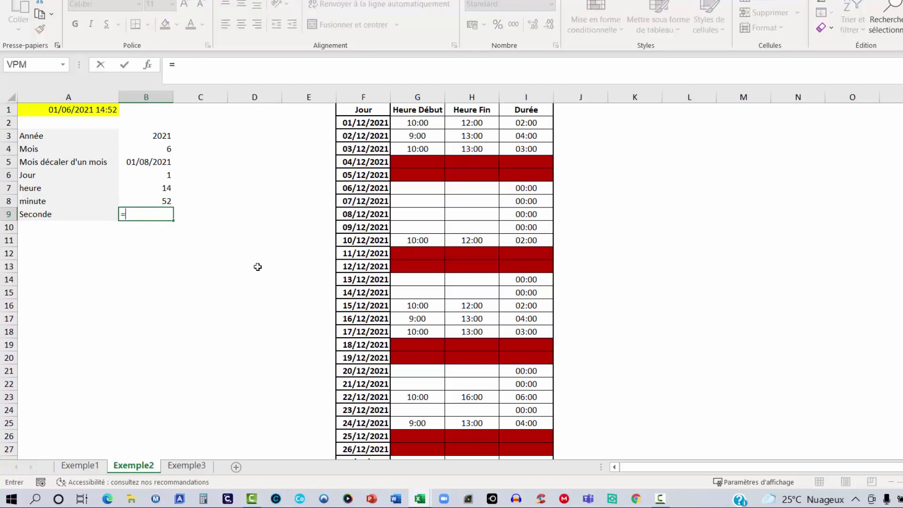
pyautogui.write('secon')
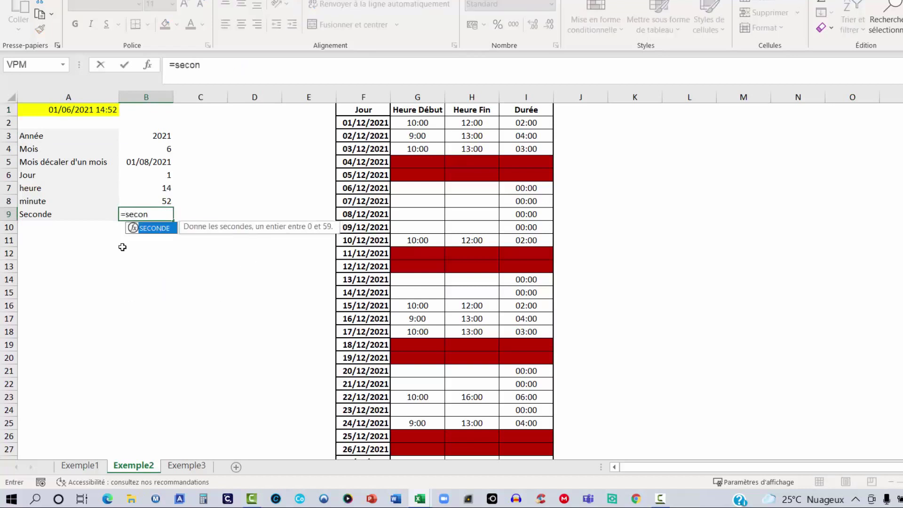
pyautogui.doubleClick(160, 230)
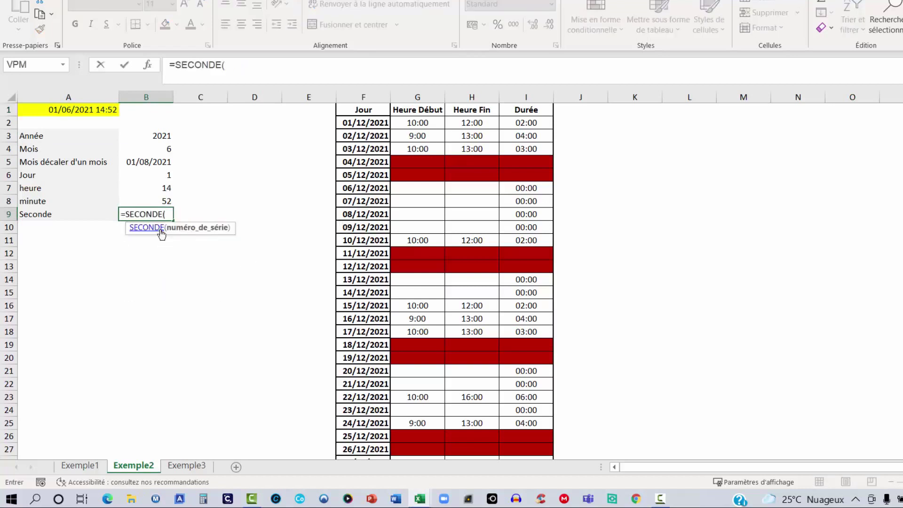
pyautogui.click(77, 112)
pyautogui.write(')')
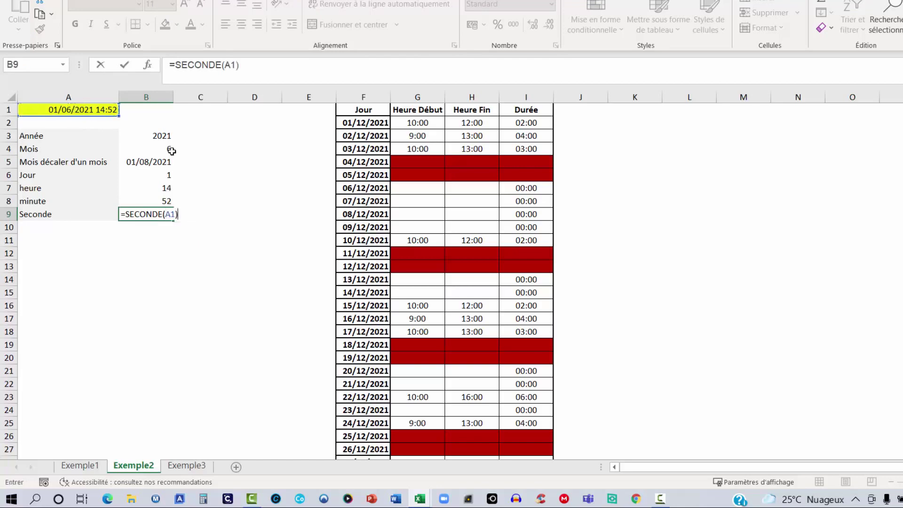
pyautogui.press('Return')
pyautogui.press('Up')
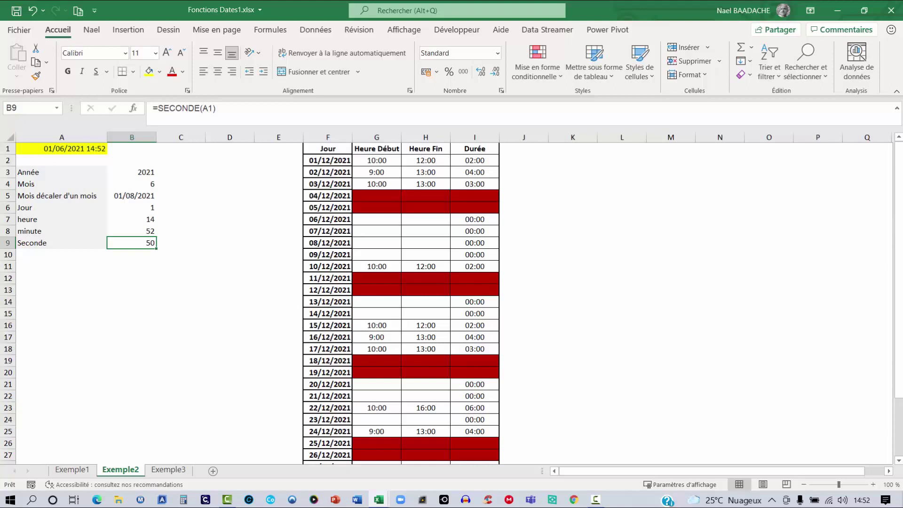
pyautogui.click(221, 243)
pyautogui.click(241, 191)
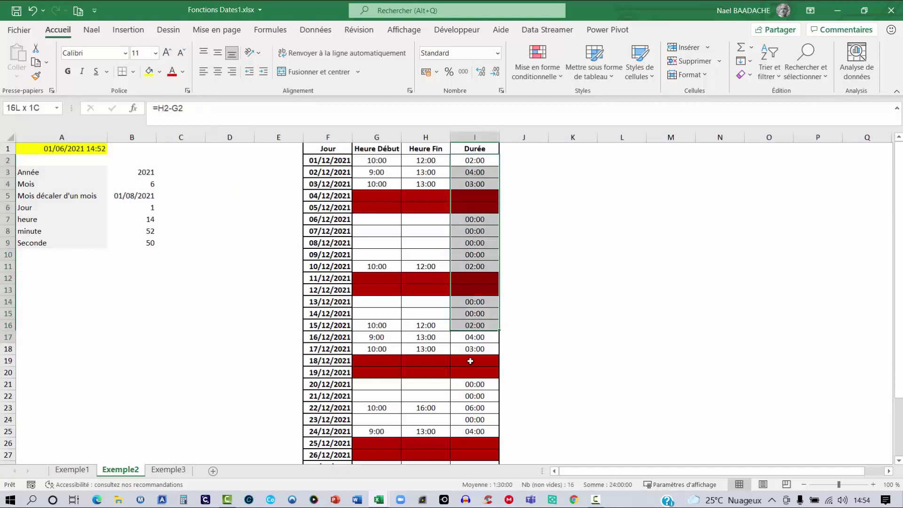
pyautogui.moveTo(480, 161); pyautogui.dragTo(475, 360)
pyautogui.scroll(-3, 395, 175)
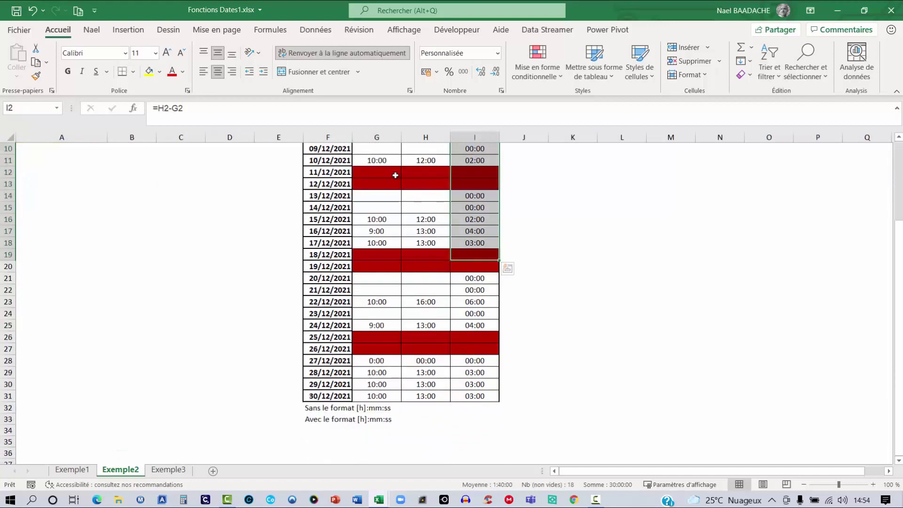
pyautogui.scroll(3, 395, 175)
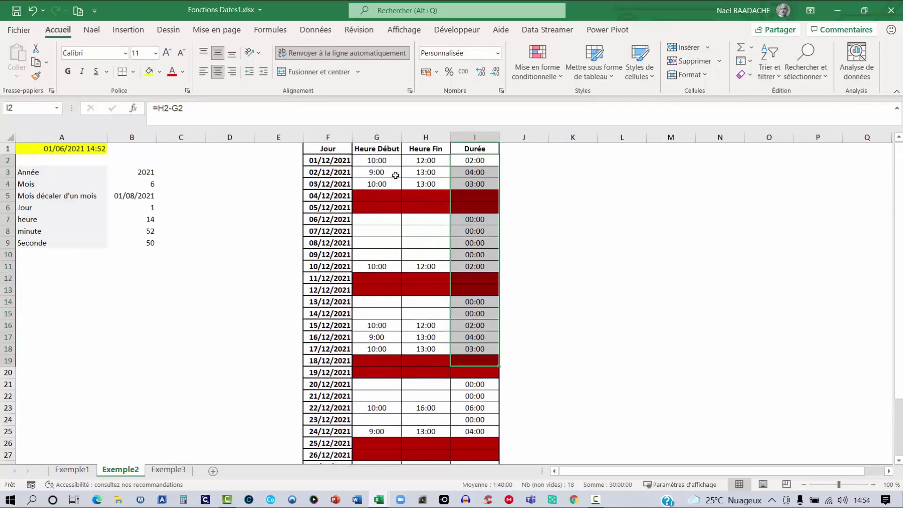
pyautogui.click(376, 160)
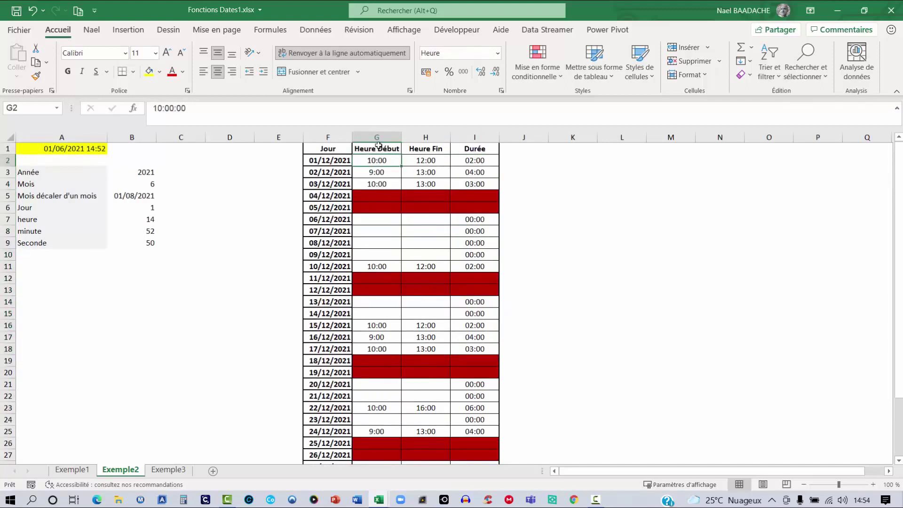
pyautogui.click(474, 158)
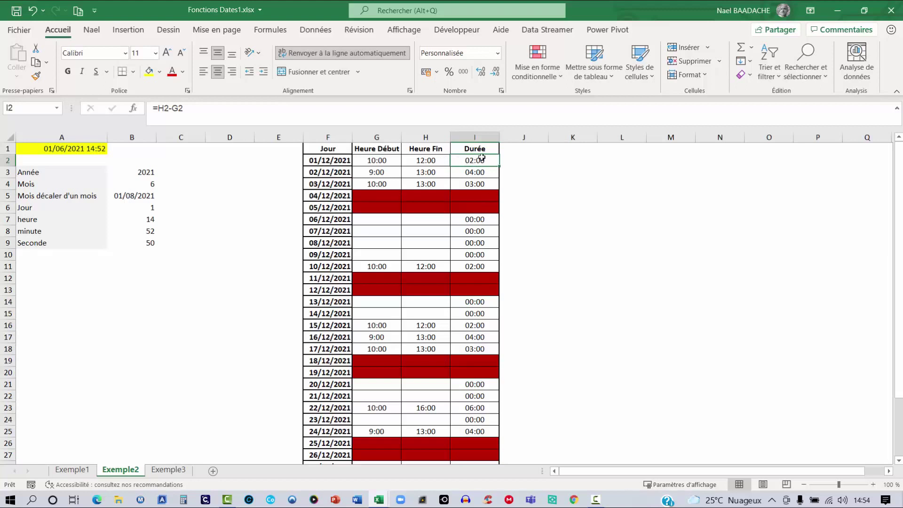
pyautogui.moveTo(482, 158)
pyautogui.mouseDown()
pyautogui.moveTo(479, 464)
pyautogui.moveTo(476, 420)
pyautogui.mouseUp()
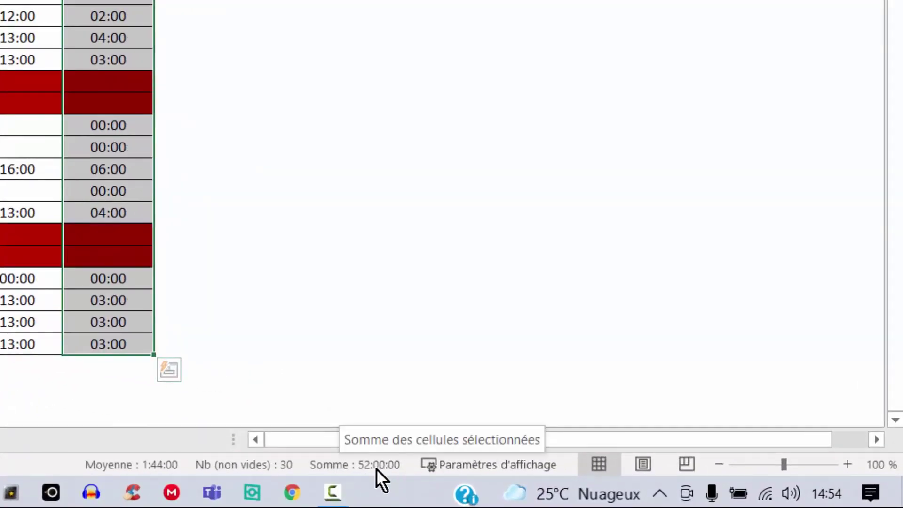
pyautogui.click(351, 302)
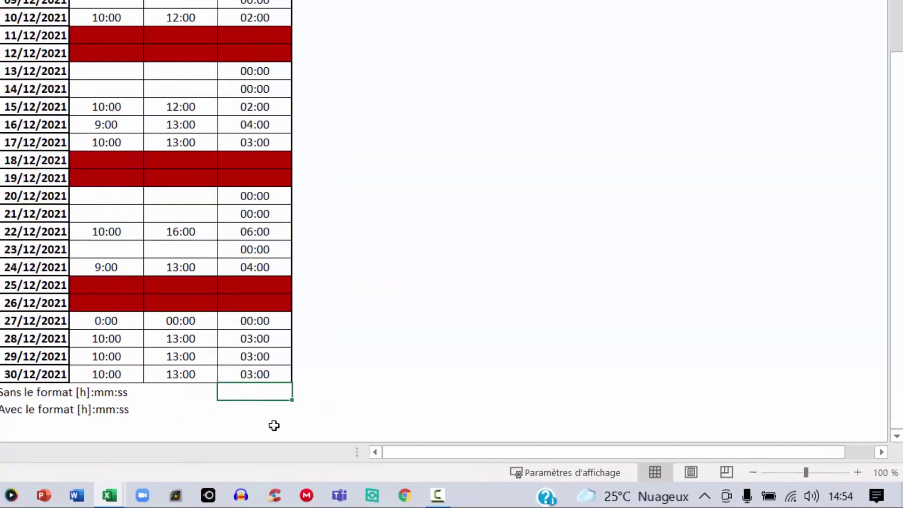
pyautogui.write('=')
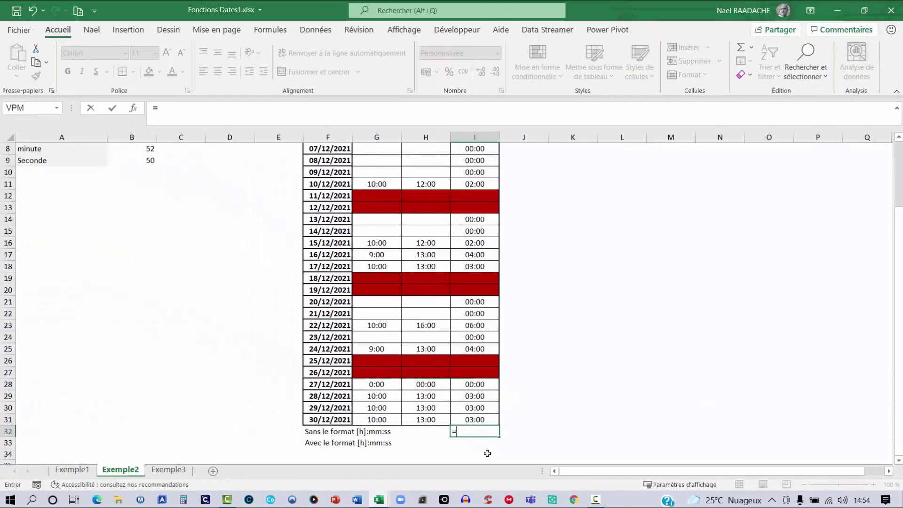
pyautogui.write('somme(')
pyautogui.scroll(3, 479, 389)
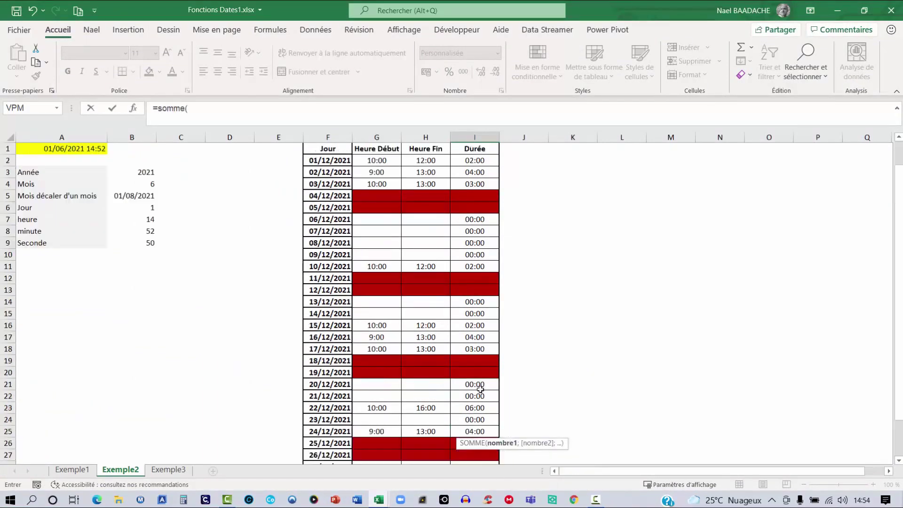
pyautogui.moveTo(472, 160)
pyautogui.mouseDown()
pyautogui.moveTo(463, 467)
pyautogui.moveTo(469, 418)
pyautogui.mouseUp()
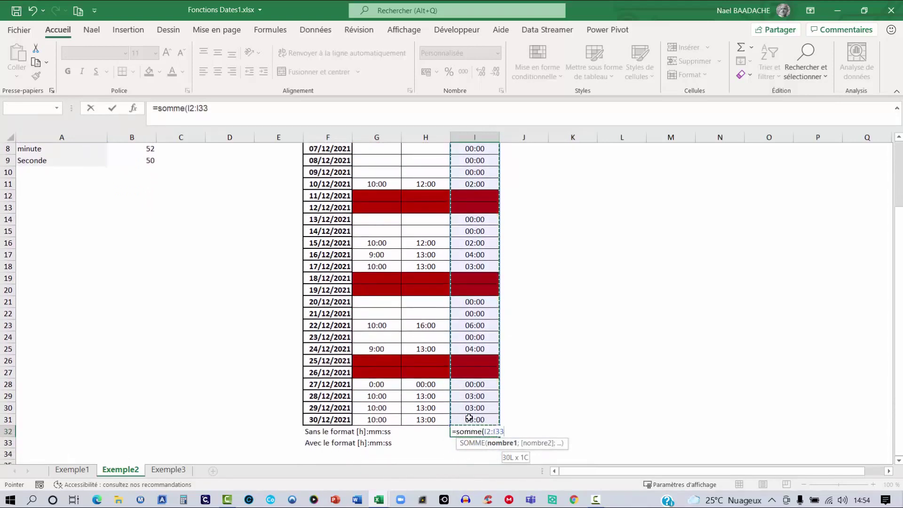
pyautogui.write(')')
pyautogui.hotkey('ctrl', 'Return')
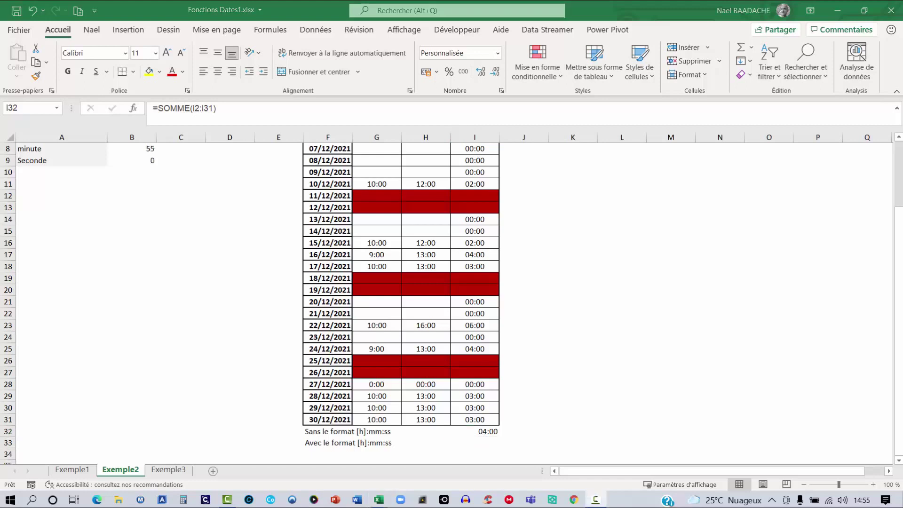
pyautogui.click(375, 445)
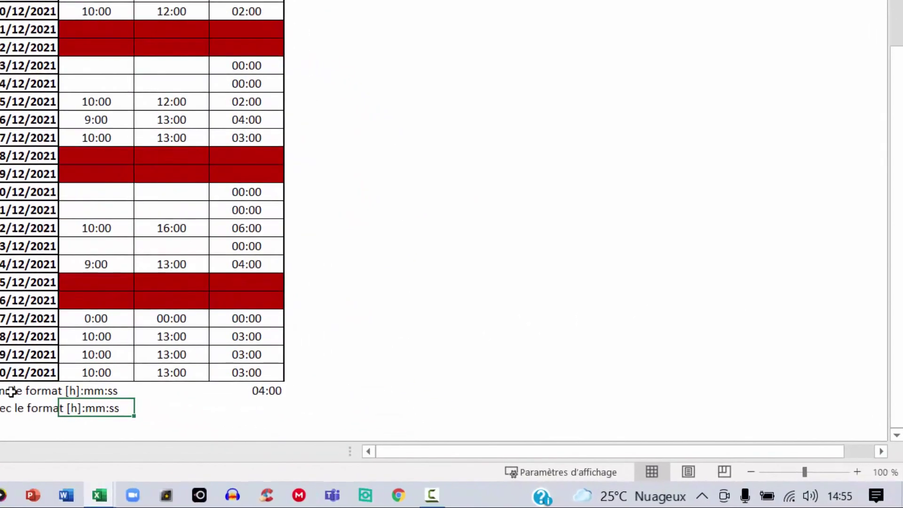
pyautogui.click(331, 431)
pyautogui.moveTo(25, 391); pyautogui.dragTo(90, 395)
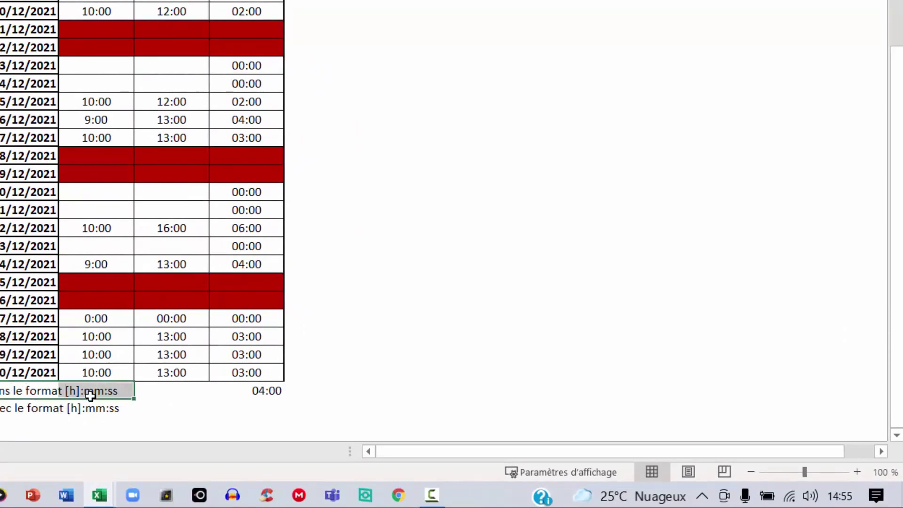
pyautogui.click(273, 391)
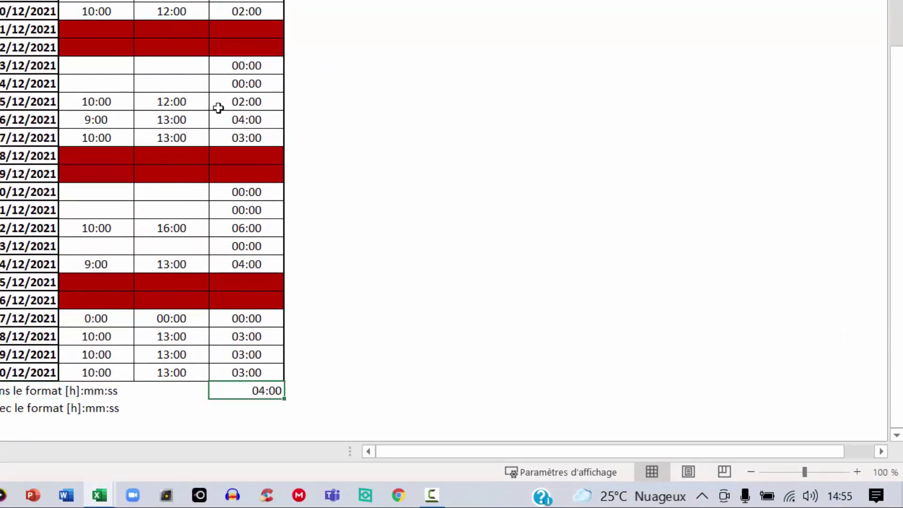
pyautogui.click(250, 410)
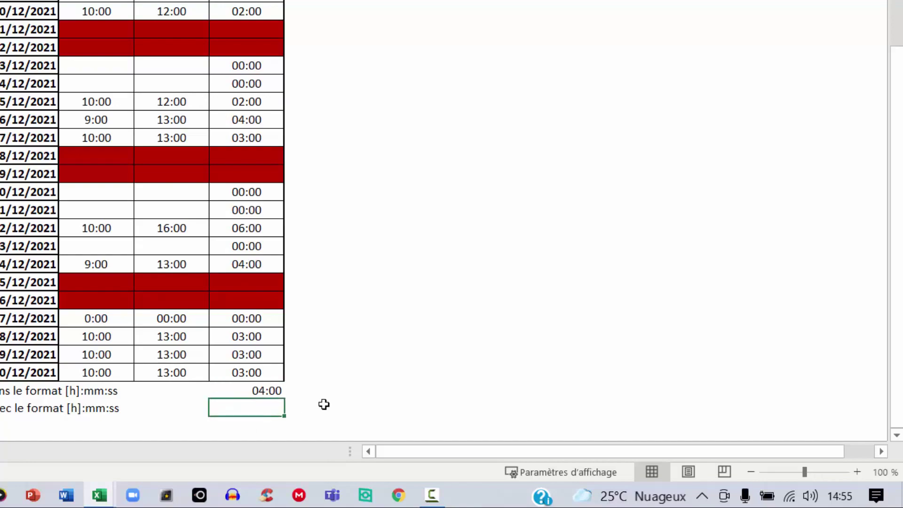
# Enter =SOMME(I2:I31) in I33 to total the Durée hours
pyautogui.write('=somme(')
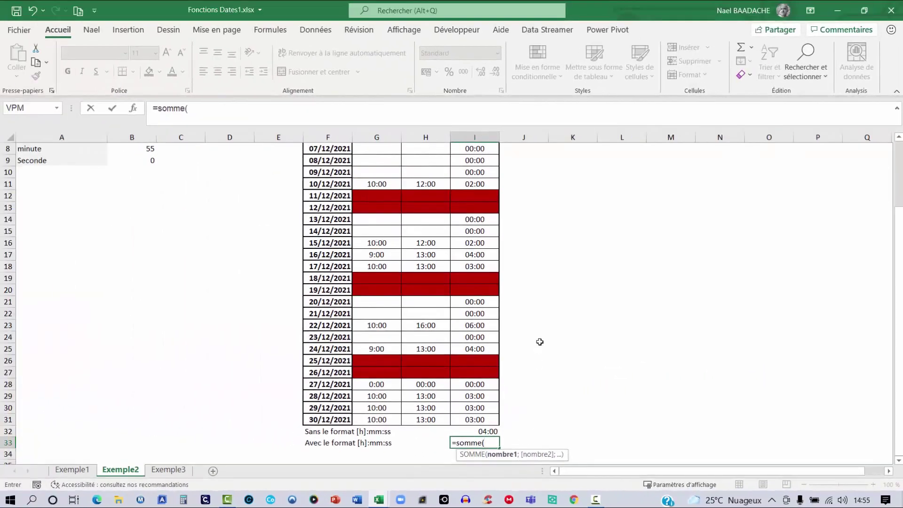
pyautogui.moveTo(475, 161)
pyautogui.mouseDown()
pyautogui.moveTo(457, 485)
pyautogui.moveTo(469, 419)
pyautogui.mouseUp()
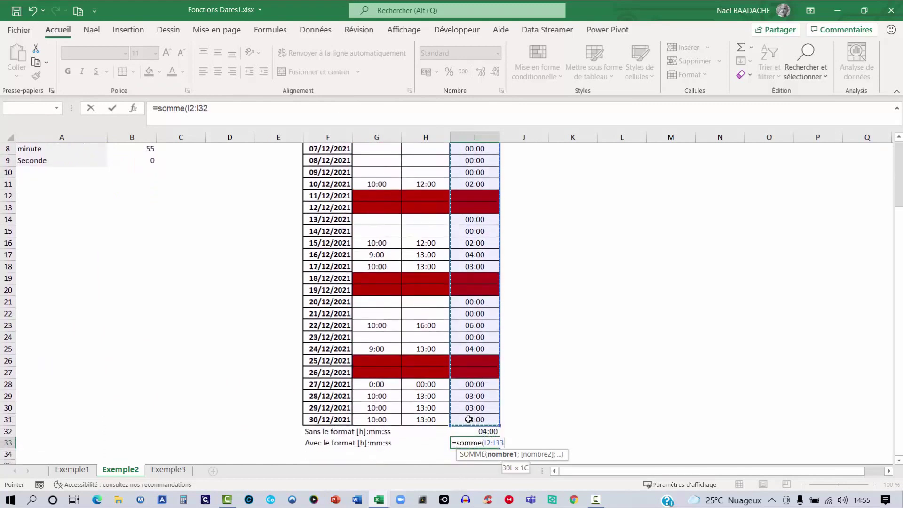
pyautogui.press('Return')
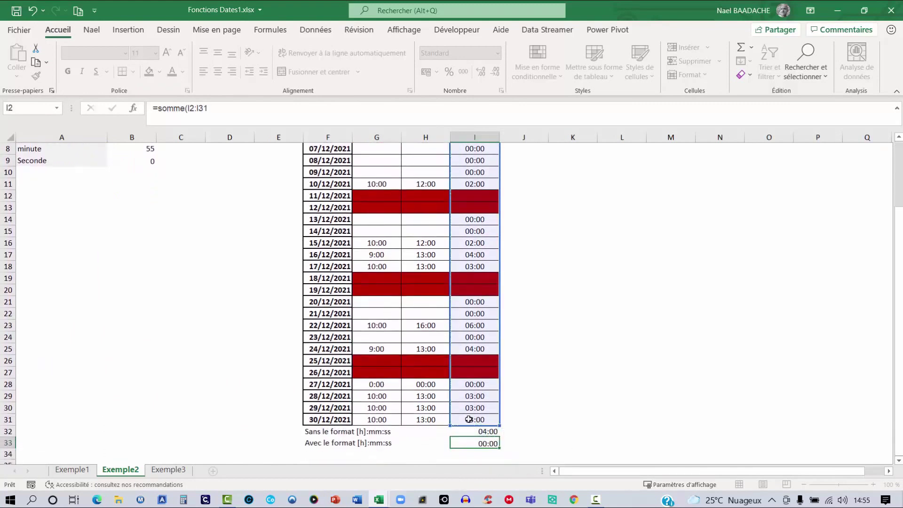
pyautogui.click(483, 442)
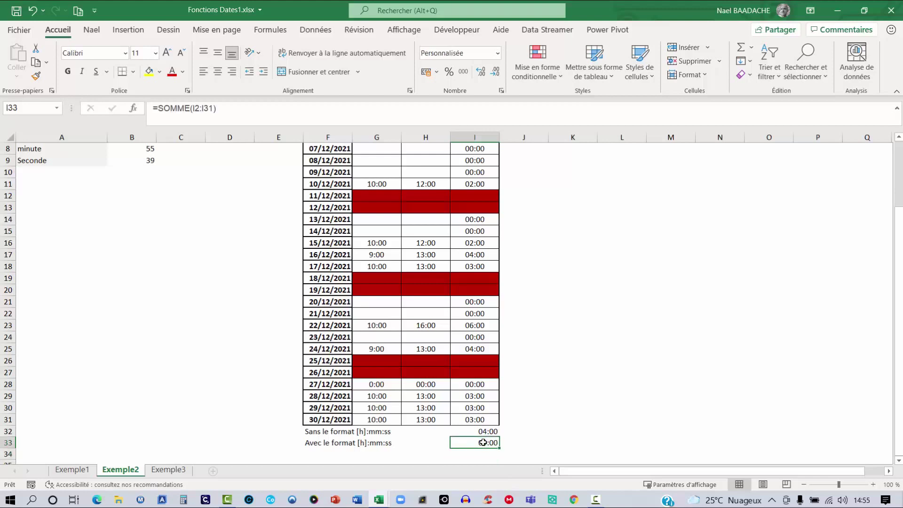
# Replace I33's hh:mm format with custom [h]:mm:ss so it shows 52:00:00
pyautogui.rightClick(483, 443)
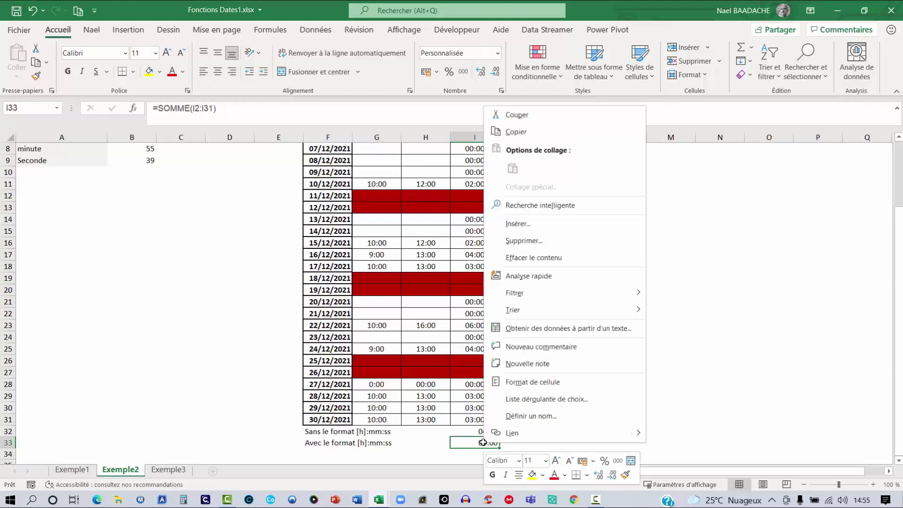
pyautogui.click(519, 382)
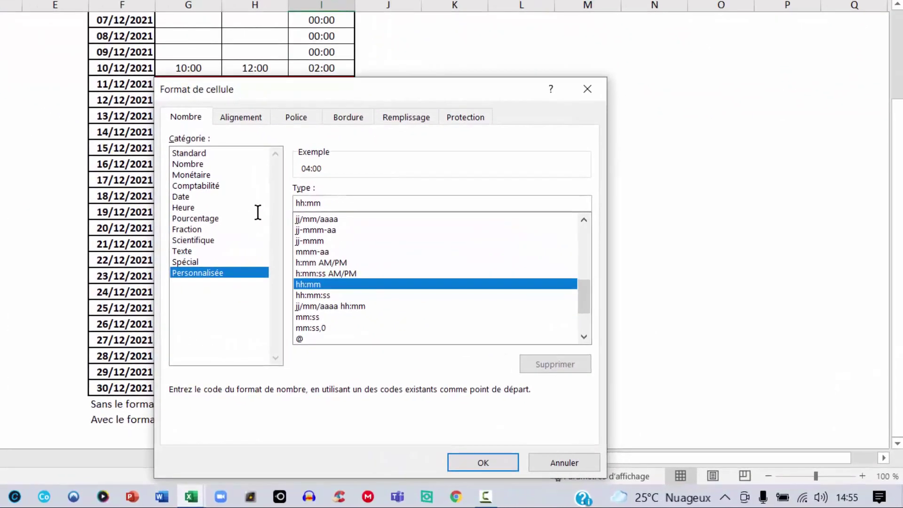
pyautogui.moveTo(321, 203); pyautogui.dragTo(270, 207)
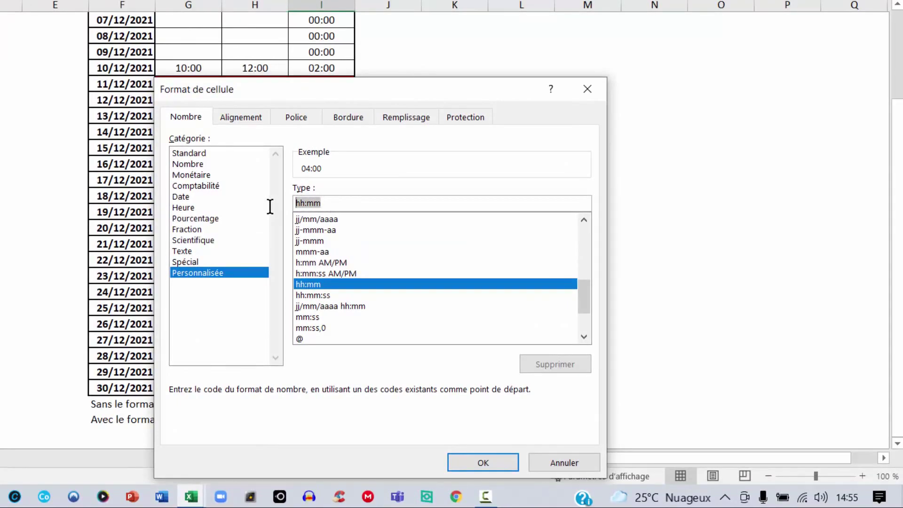
pyautogui.write('[h')
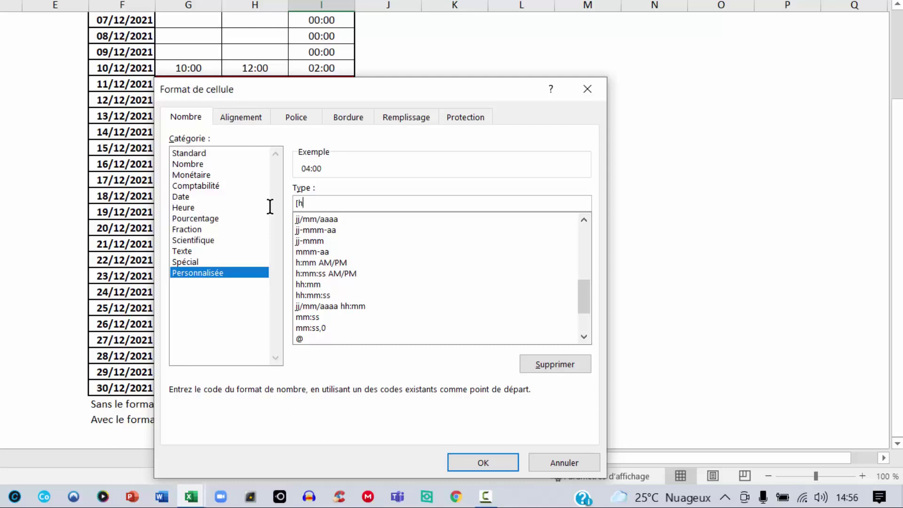
pyautogui.write(']:')
pyautogui.write('mm')
pyautogui.write(':')
pyautogui.write('ss')
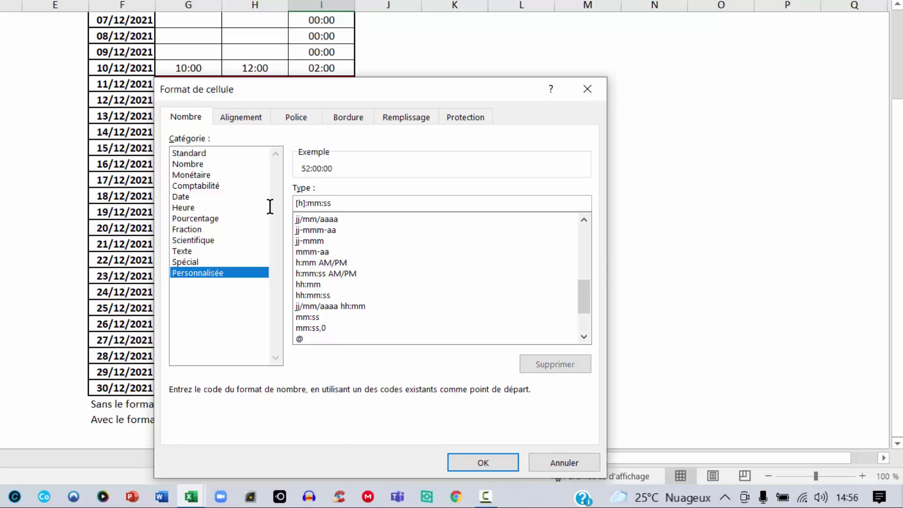
pyautogui.click(490, 467)
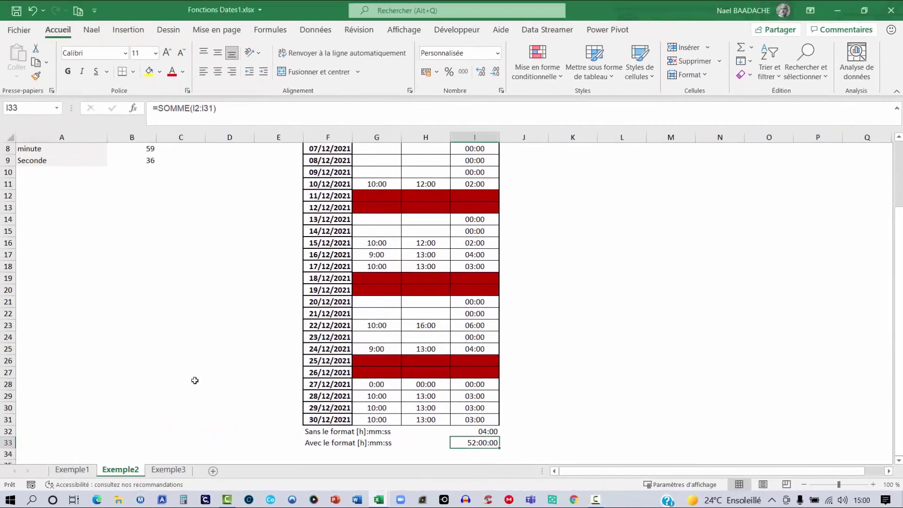
# On Exemple3, look over the registrations and rental end dates, then select Action cell D4
pyautogui.click(175, 470)
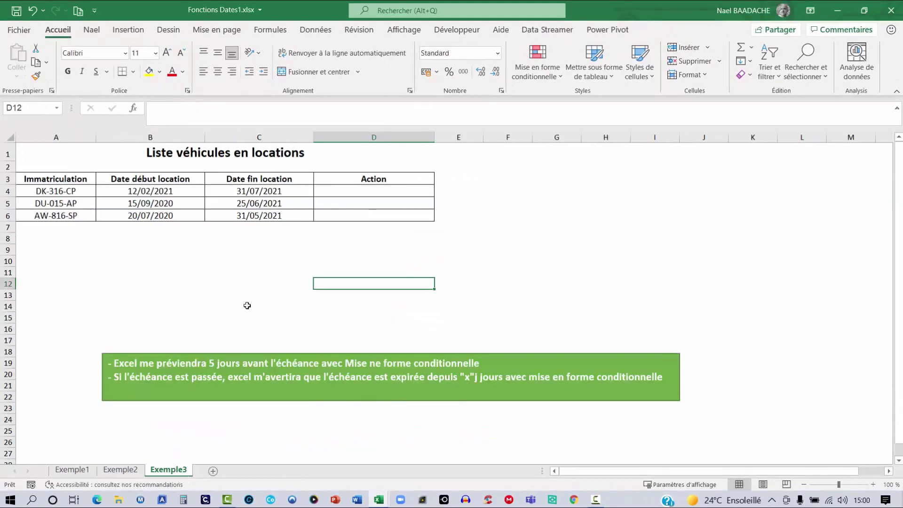
pyautogui.click(133, 281)
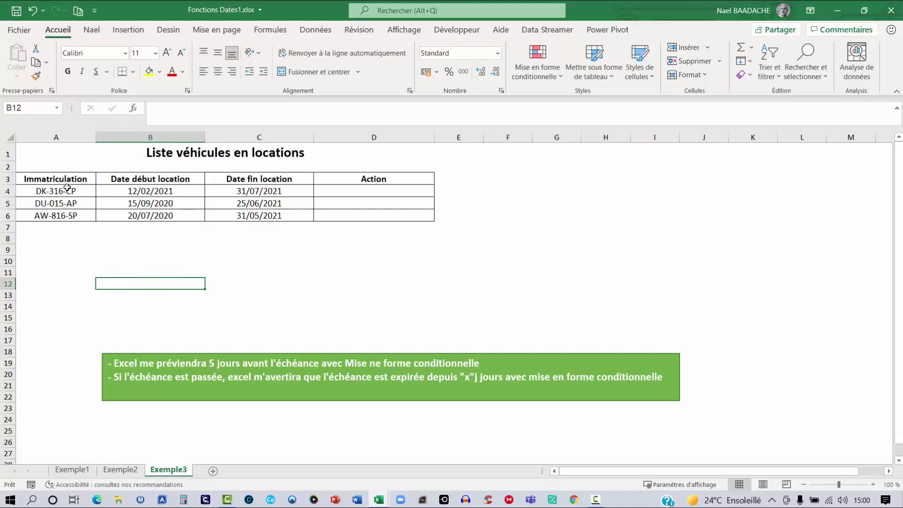
pyautogui.moveTo(67, 187); pyautogui.dragTo(66, 216)
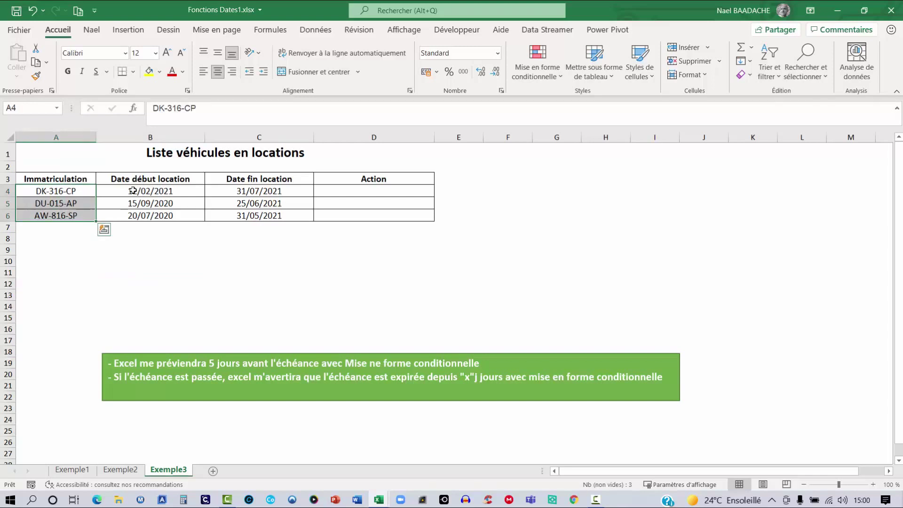
pyautogui.click(257, 193)
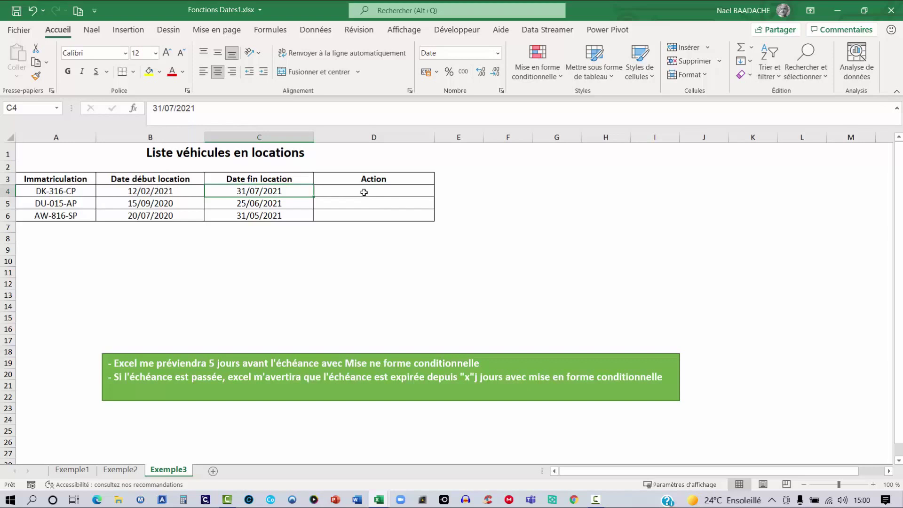
pyautogui.click(364, 193)
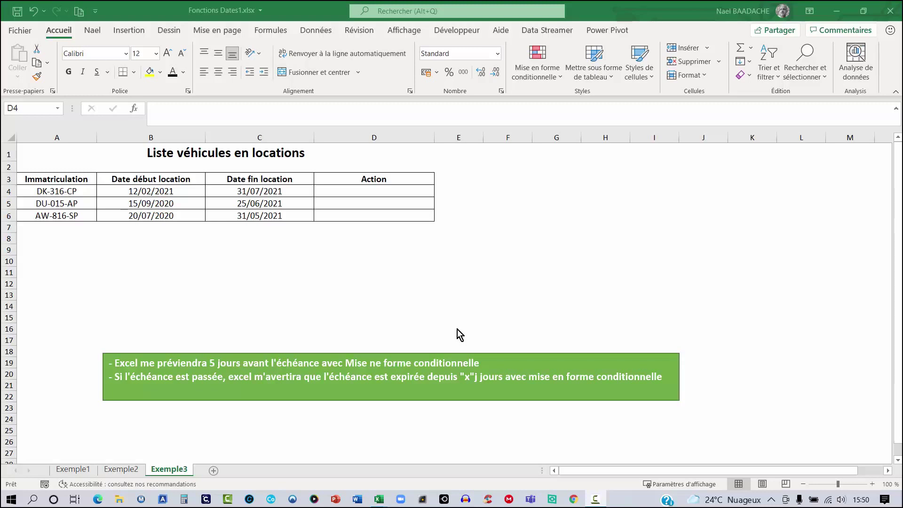
pyautogui.click(336, 190)
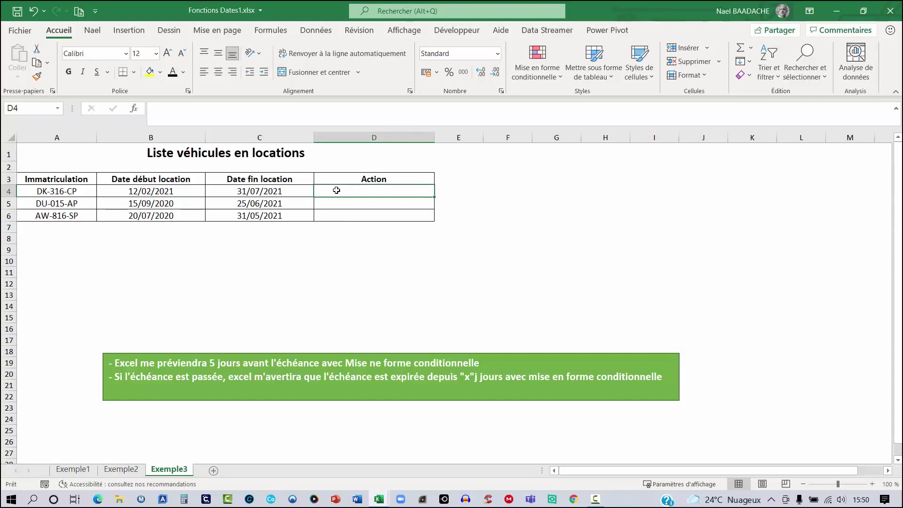
# Begin D4 as =SI(DATEDIF(AUJOURDHUI();C4;"D")<=5;"Véhicule à rendre dans "
pyautogui.write('=')
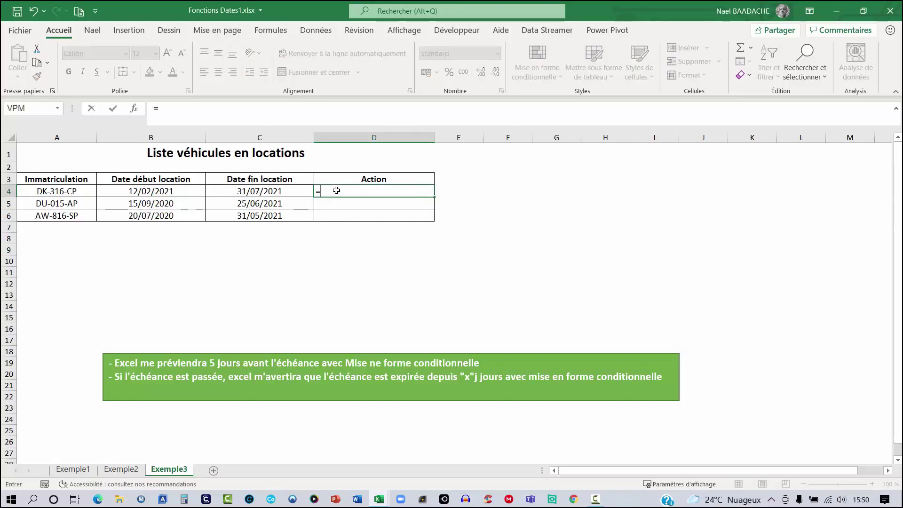
pyautogui.write('si')
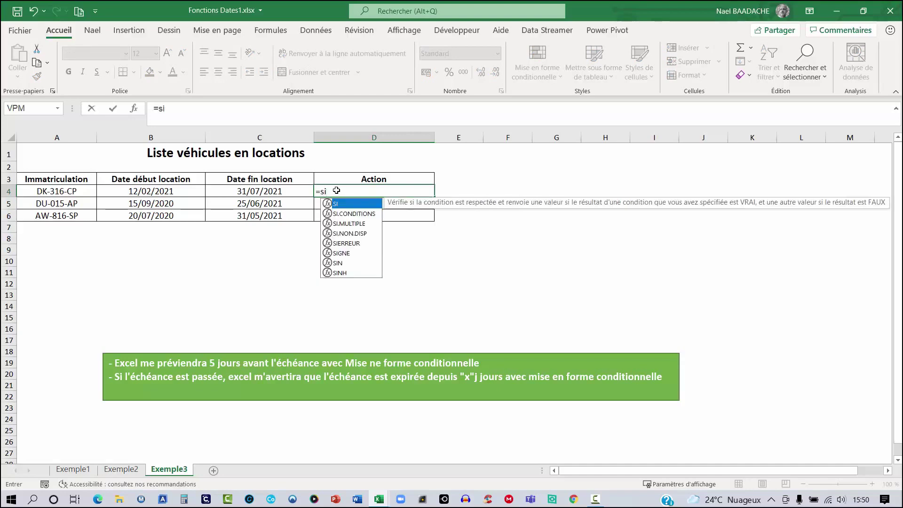
pyautogui.write('(')
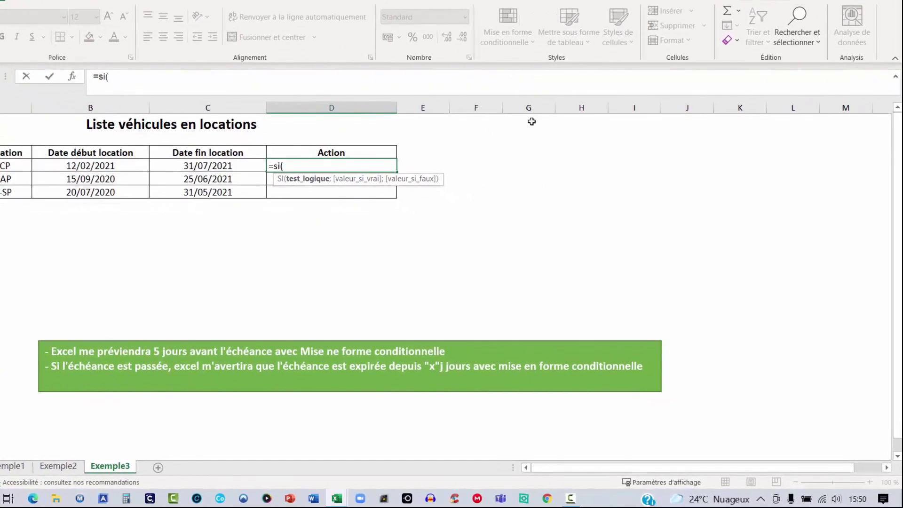
pyautogui.write('date')
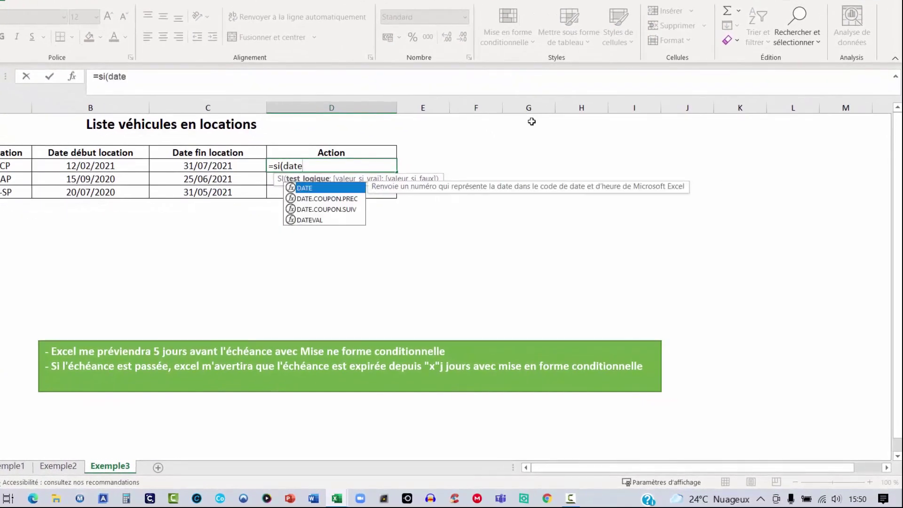
pyautogui.write('dif(')
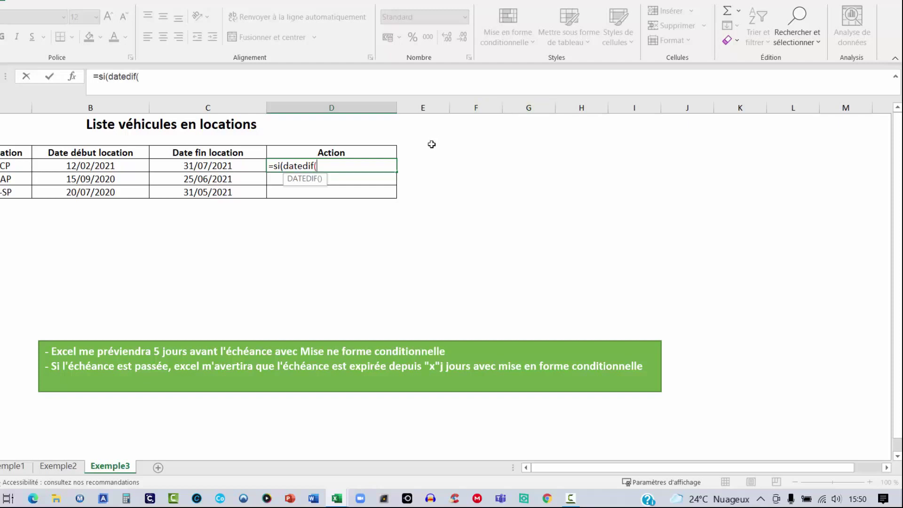
pyautogui.write('auj')
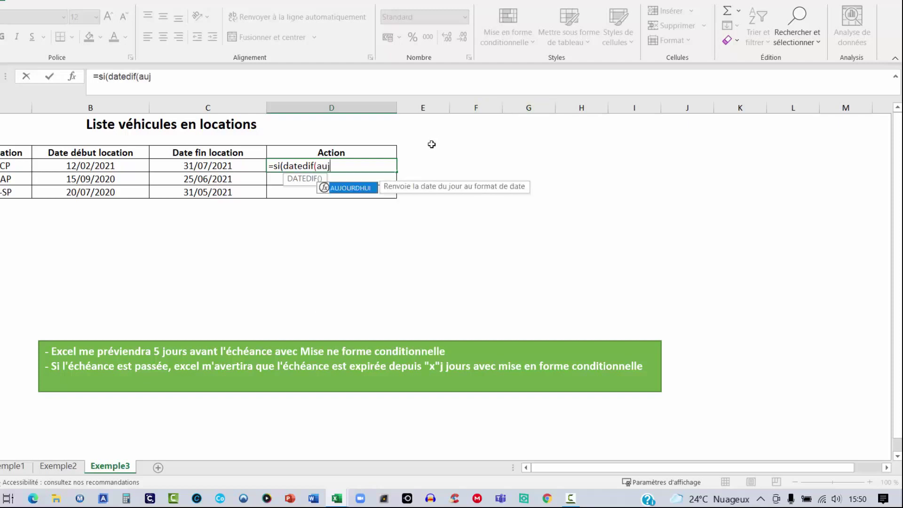
pyautogui.doubleClick(355, 188)
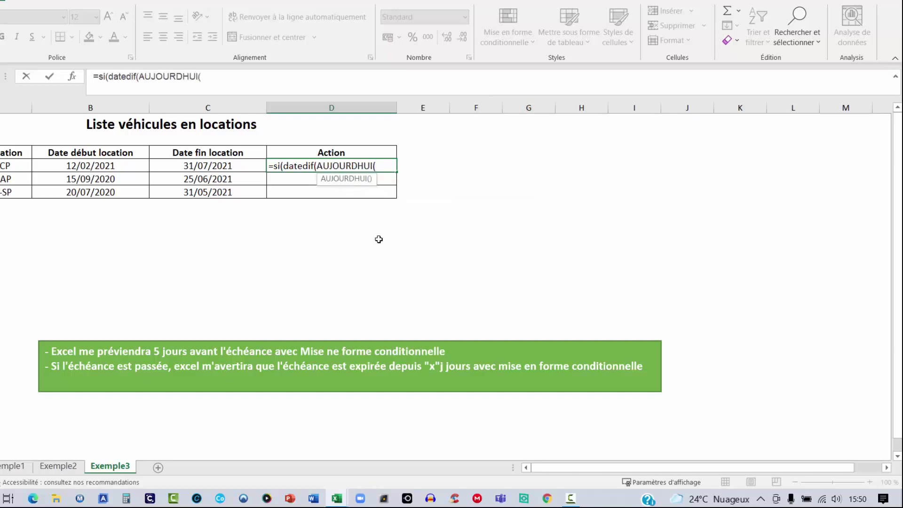
pyautogui.write(');')
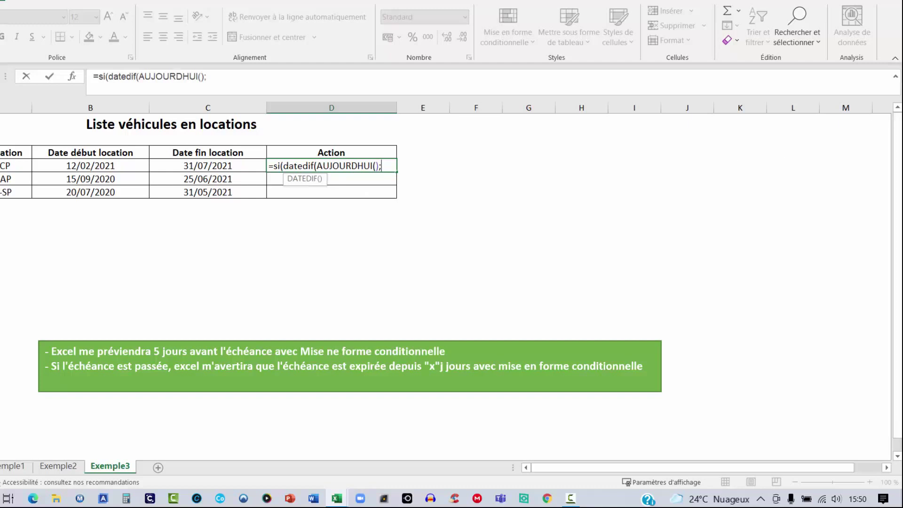
pyautogui.click(209, 165)
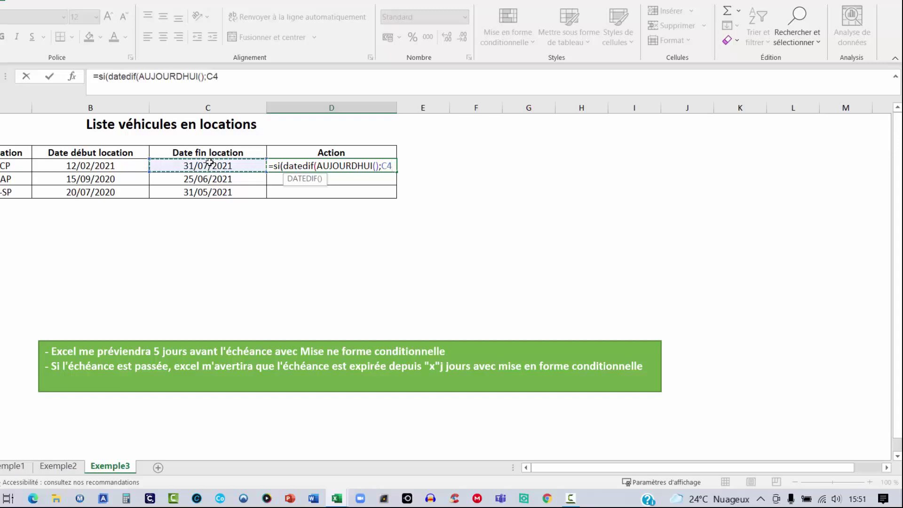
pyautogui.write(';')
pyautogui.write('"D')
pyautogui.write('"')
pyautogui.write(')')
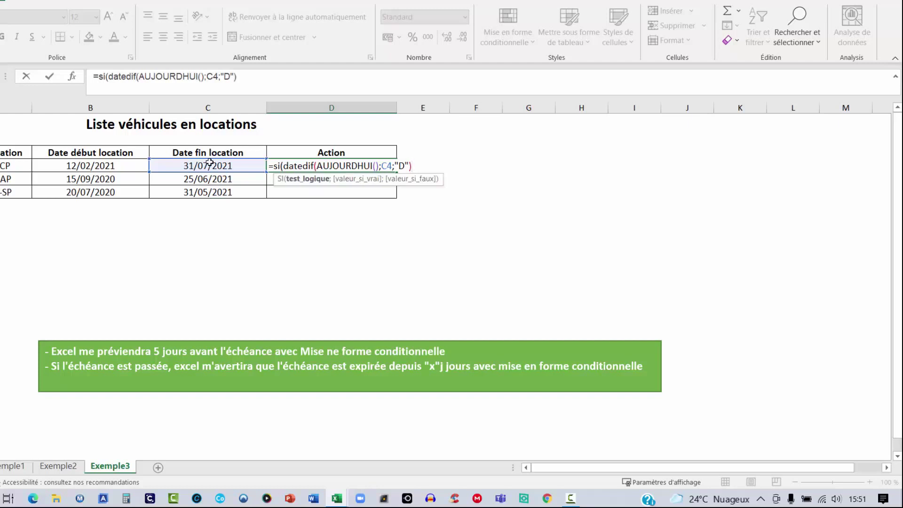
pyautogui.write('<=')
pyautogui.write('5')
pyautogui.write(';"')
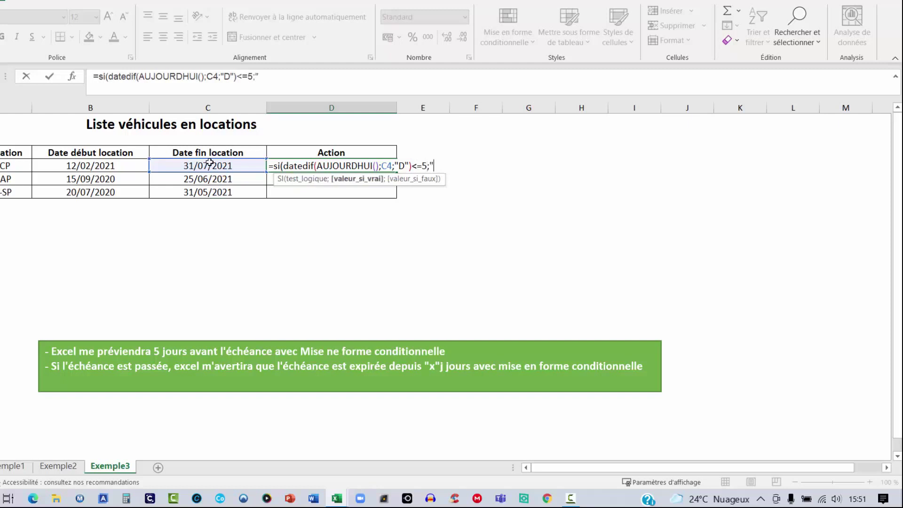
pyautogui.write('Véh')
pyautogui.write('icule à rend')
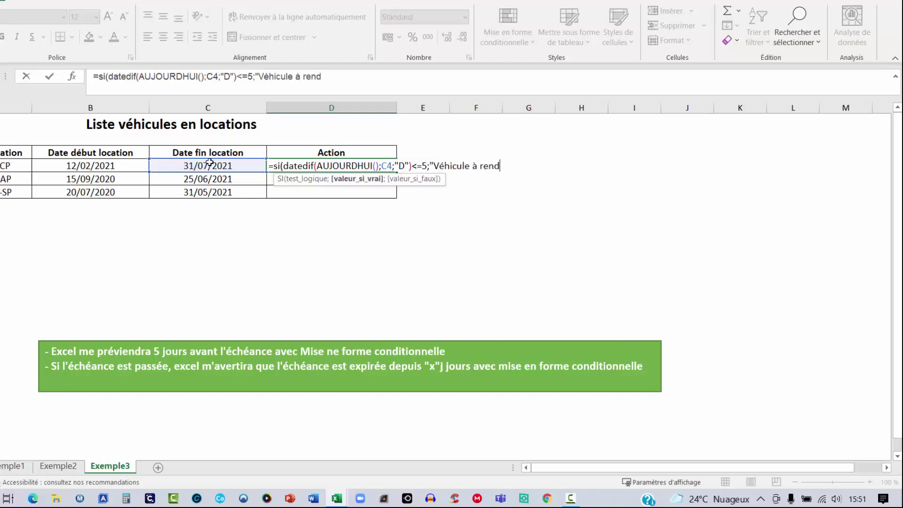
pyautogui.write('re dans')
pyautogui.write(' "')
# Finish D4 with &CTXT(C4-AUJOURDHUI();0;VRAI)&" Jrs" and an empty "" otherwise result
pyautogui.write('&')
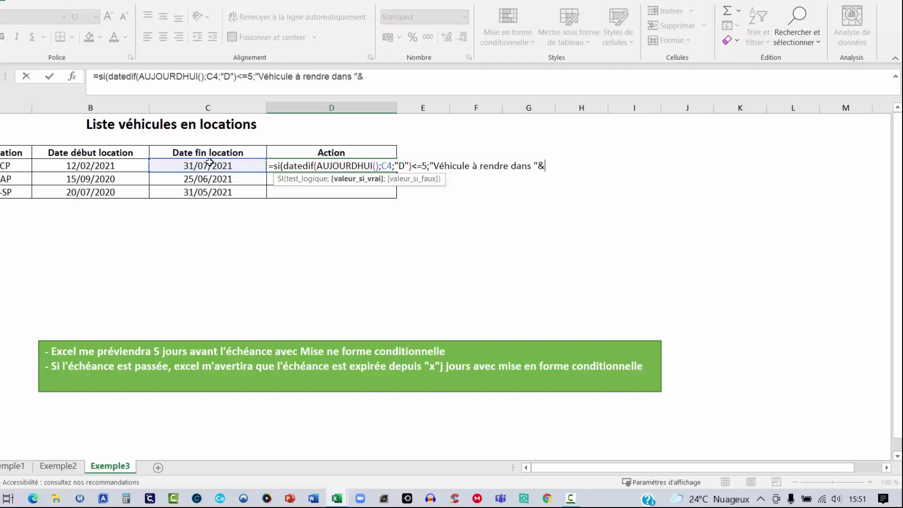
pyautogui.write('CTXT')
pyautogui.write('(')
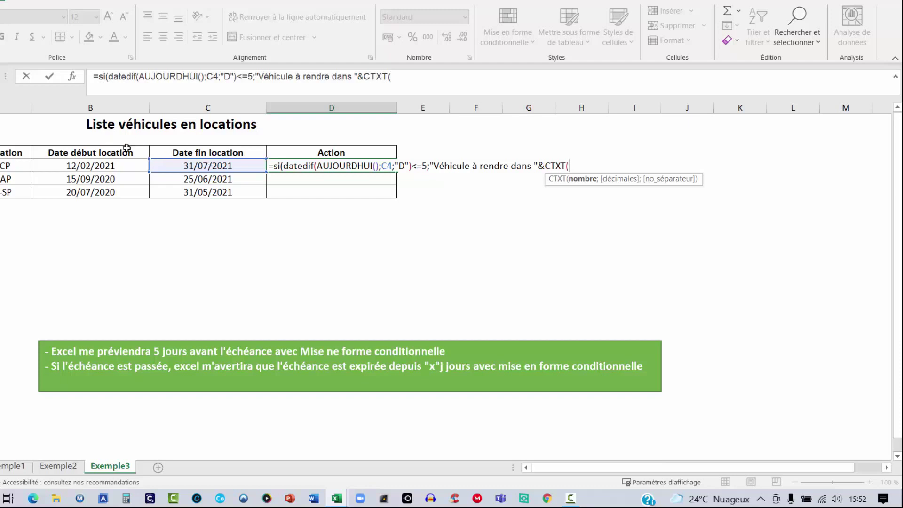
pyautogui.click(201, 164)
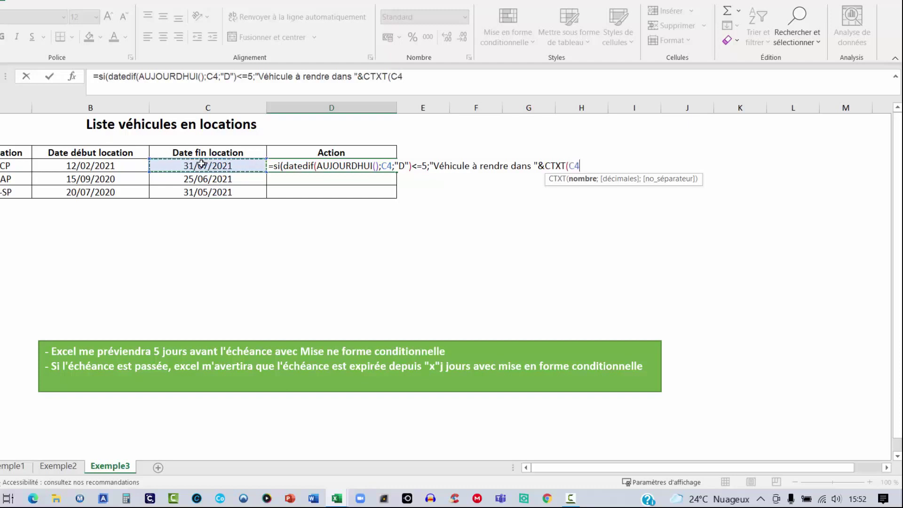
pyautogui.write('-au')
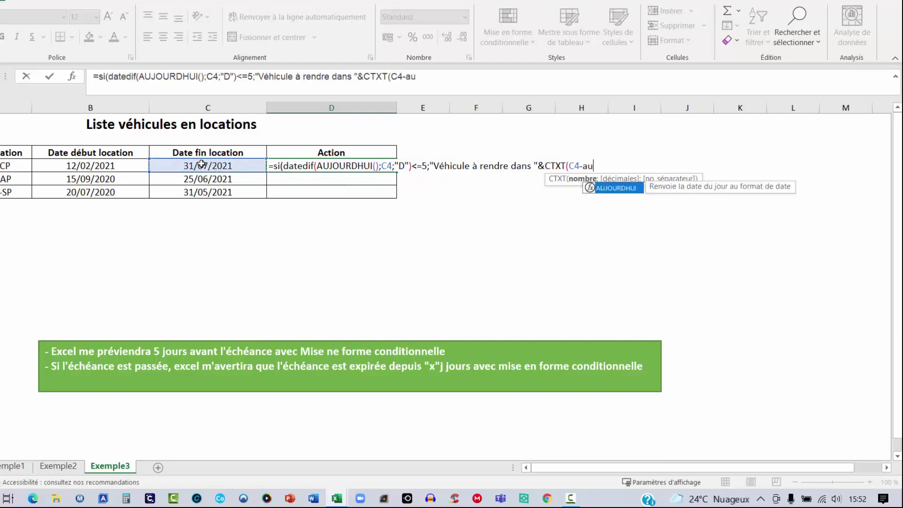
pyautogui.write('j')
pyautogui.doubleClick(619, 189)
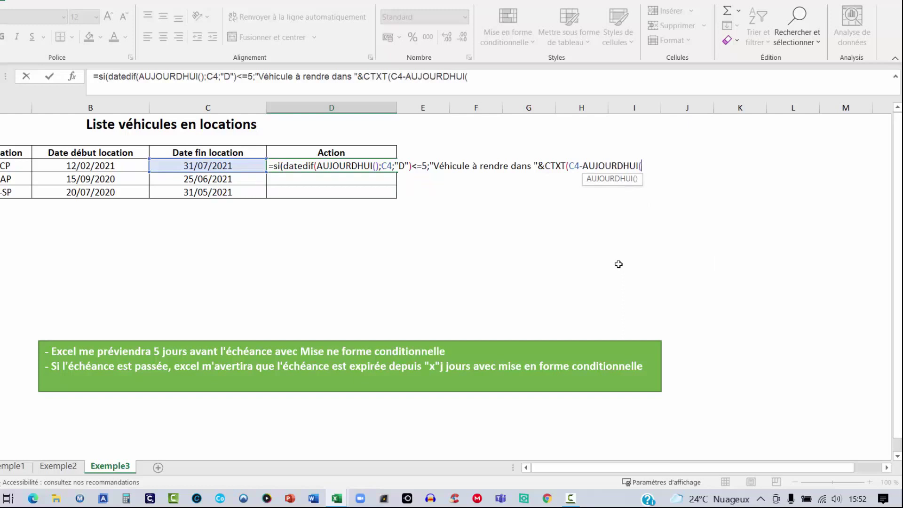
pyautogui.write(');')
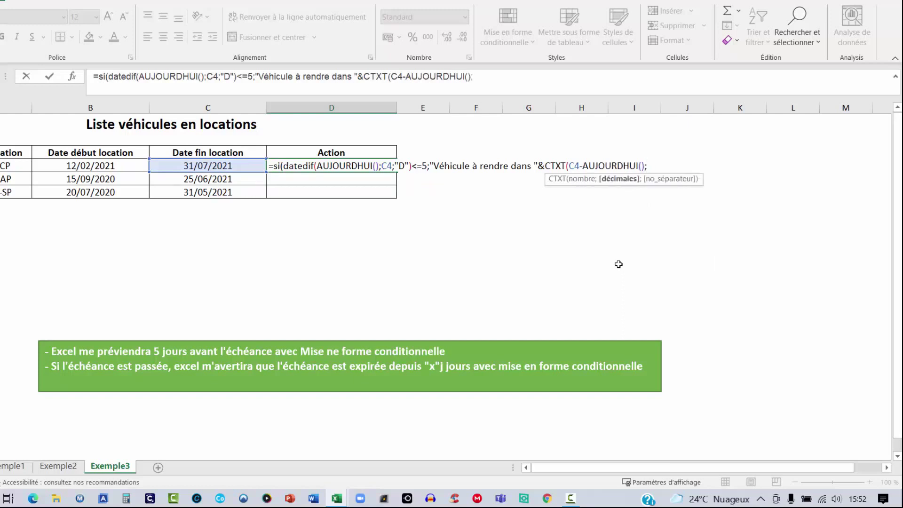
pyautogui.write('0')
pyautogui.write(';')
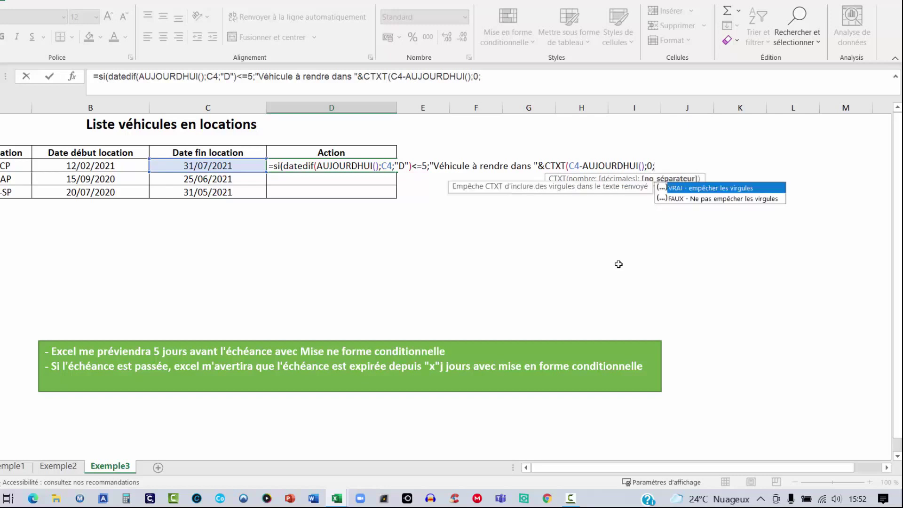
pyautogui.write('vrai')
pyautogui.press('Escape')
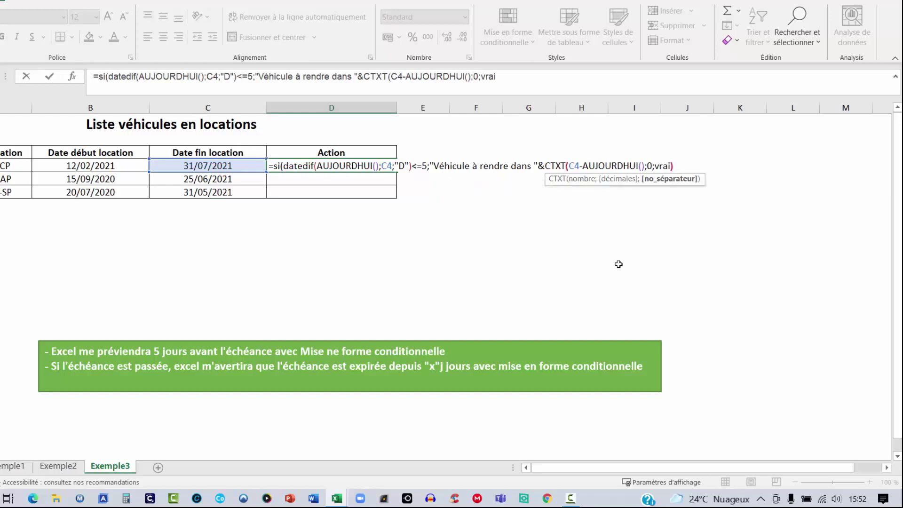
pyautogui.write(')')
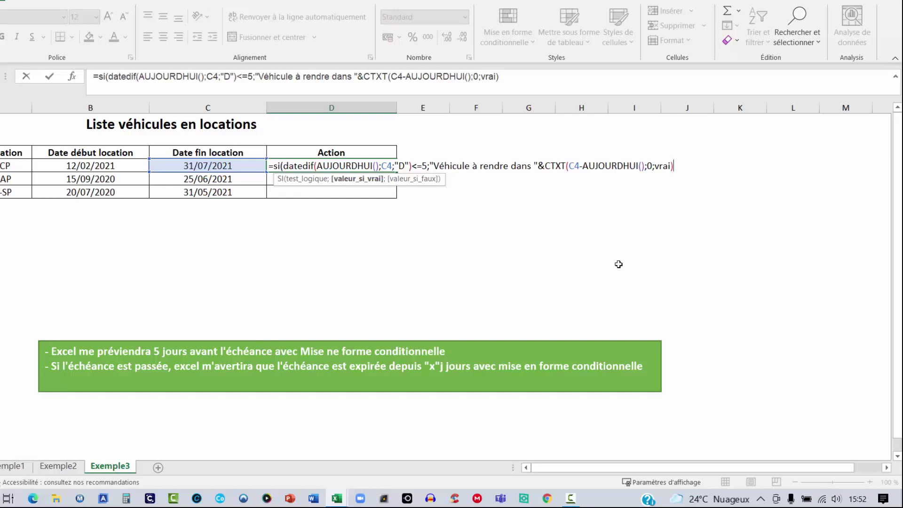
pyautogui.write('& ')
pyautogui.write('"')
pyautogui.write(' J')
pyautogui.write('rs"')
pyautogui.write(';')
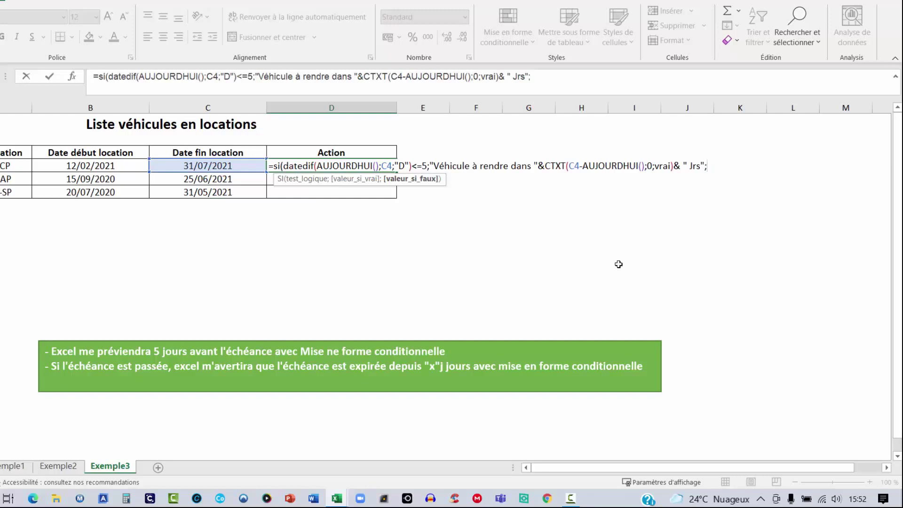
pyautogui.write('""')
pyautogui.write(')')
# Commit the D4 formula, then enter 06/05/2021 in C4 and see D4 return #NOMBRE!
pyautogui.press('Return')
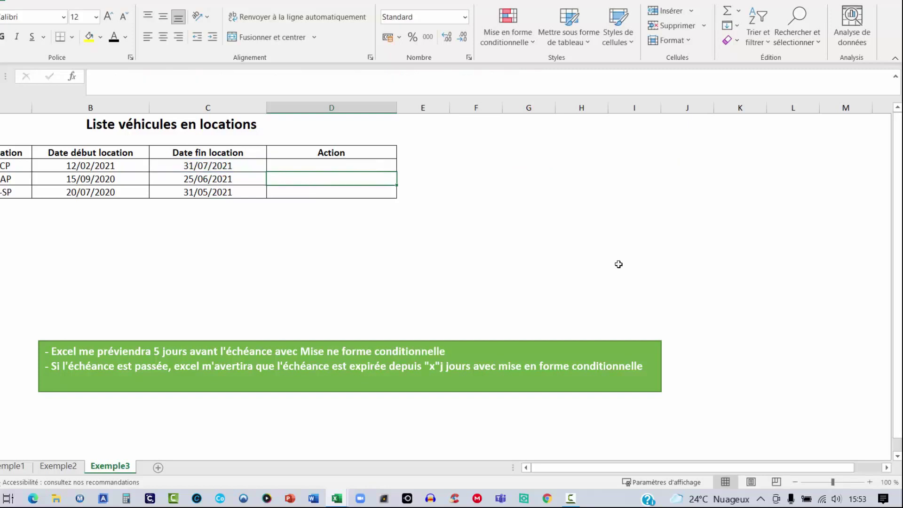
pyautogui.click(359, 166)
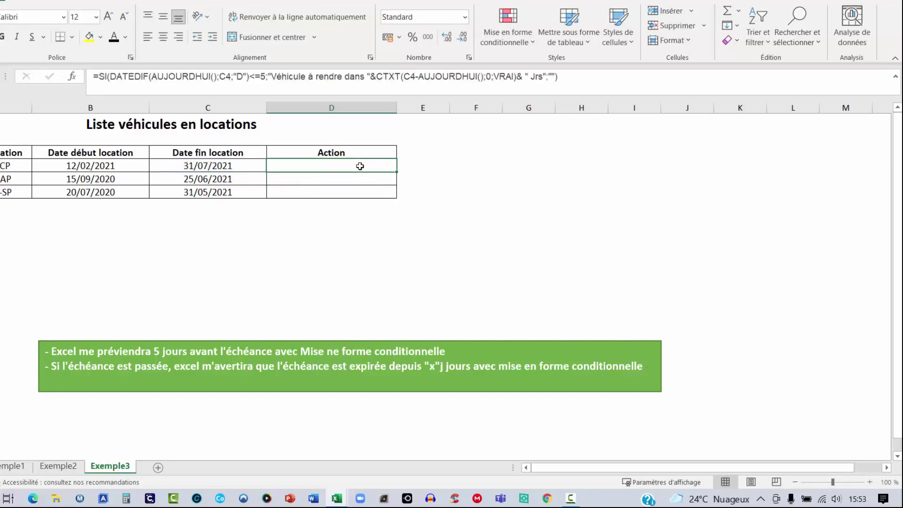
pyautogui.click(204, 167)
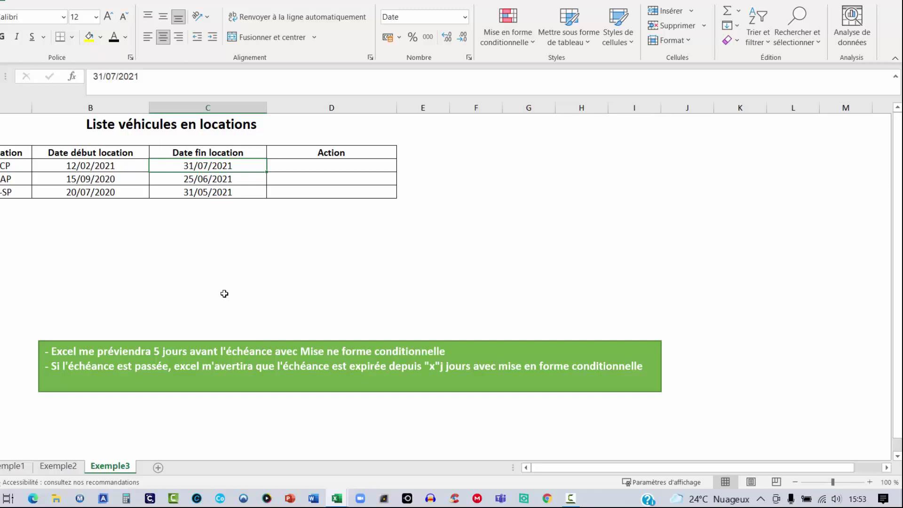
pyautogui.write('06/')
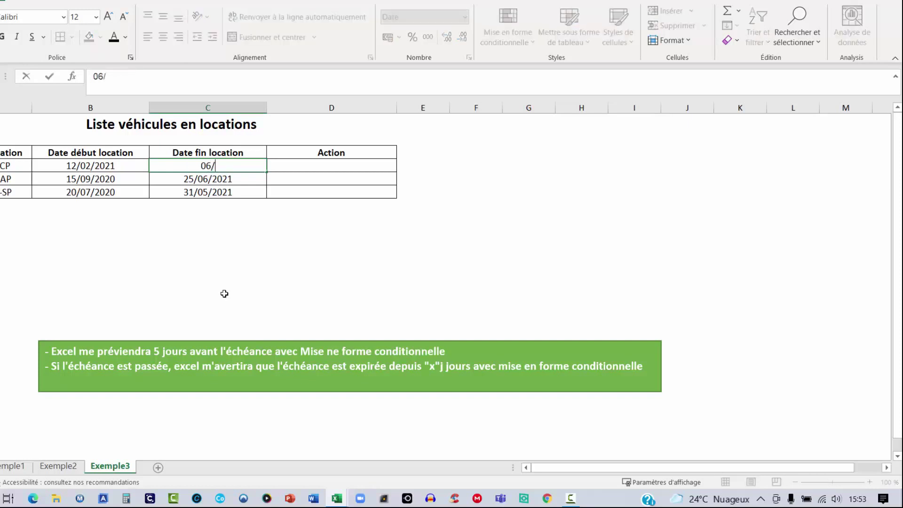
pyautogui.write('05/2021')
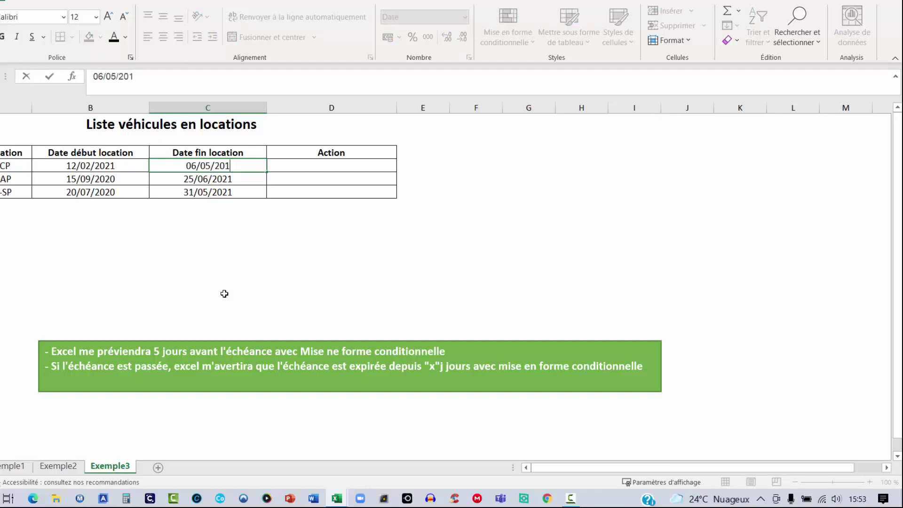
pyautogui.press('BackSpace')
pyautogui.press('BackSpace')
pyautogui.write('2')
pyautogui.write('1')
pyautogui.press('Return')
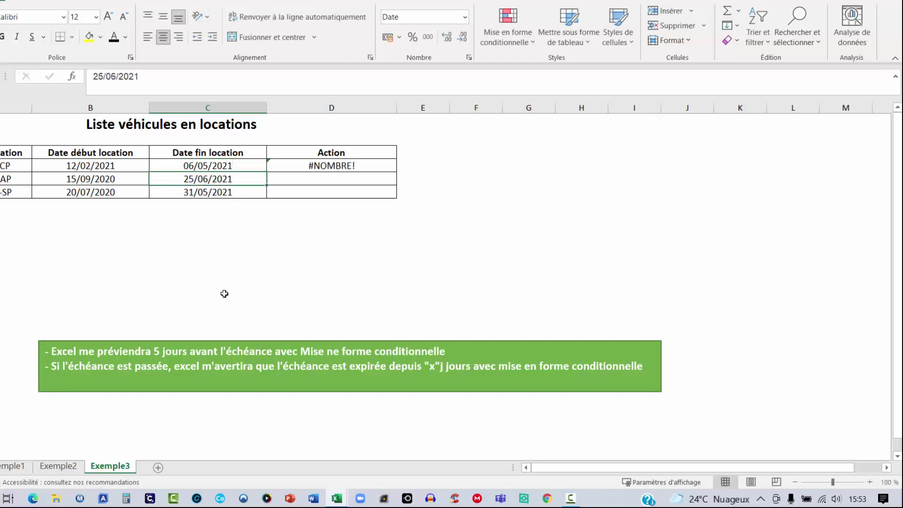
pyautogui.click(359, 167)
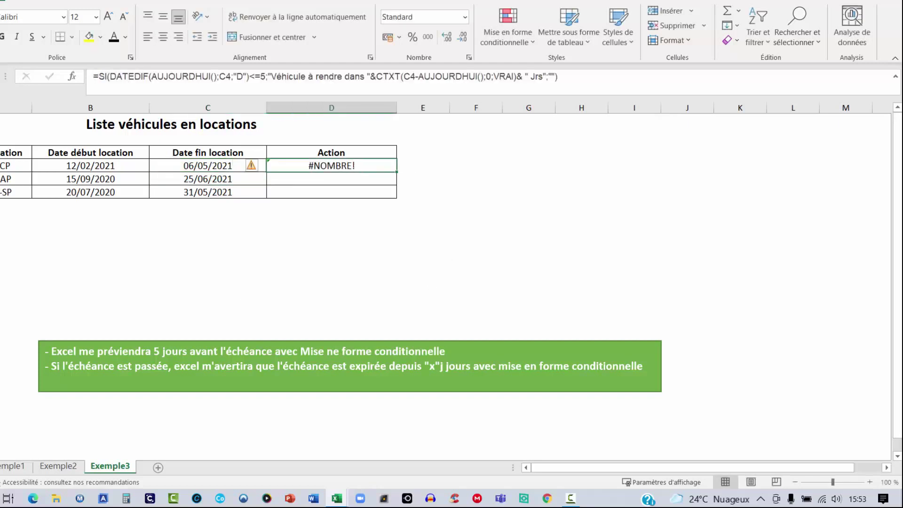
# Change C4's end date to 06/06/2021
pyautogui.click(214, 164)
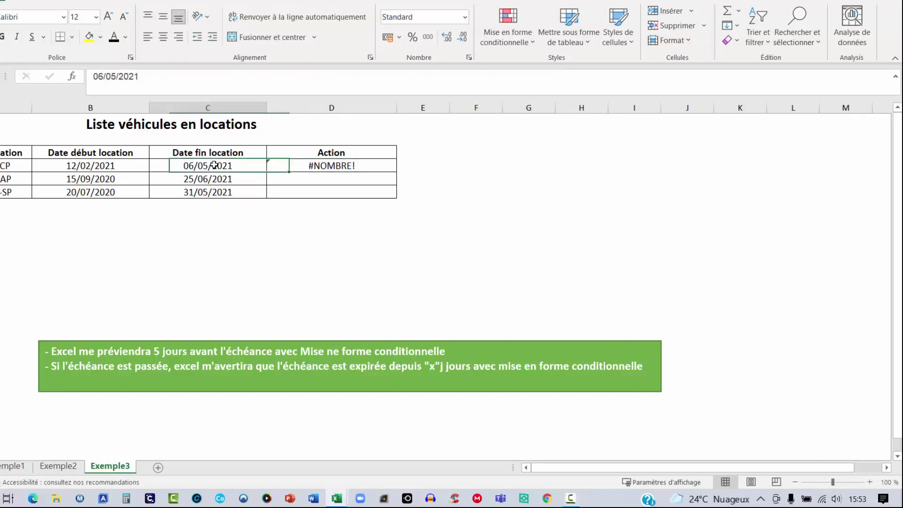
pyautogui.click(115, 76)
pyautogui.press('BackSpace')
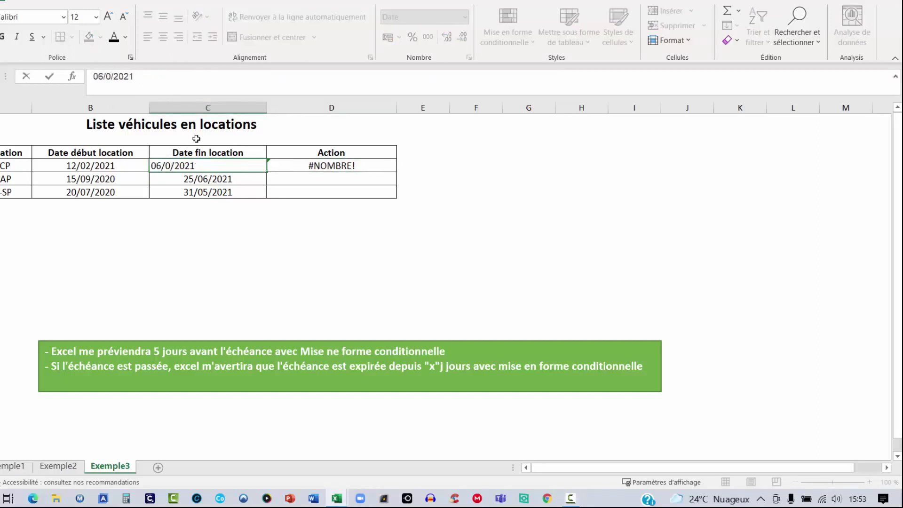
pyautogui.write('6')
pyautogui.press('Return')
pyautogui.press('Up')
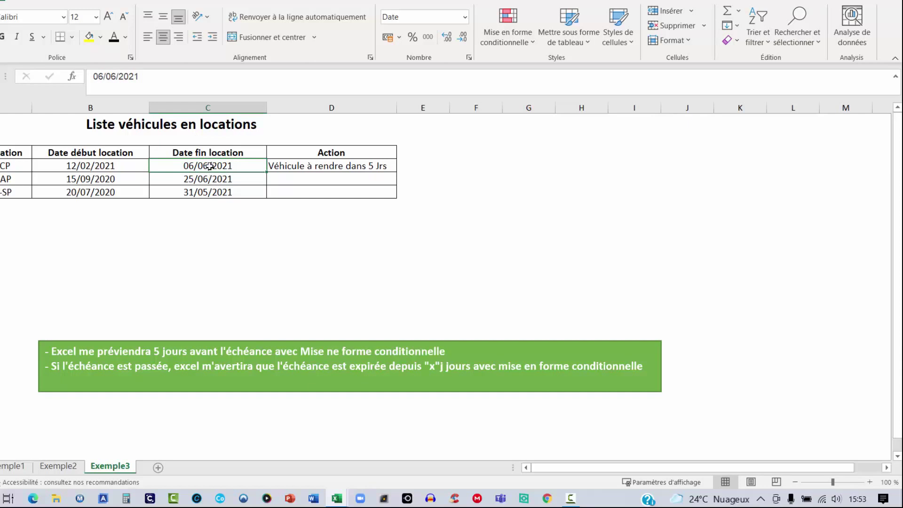
# Set C4's end date back to 06/05/2021, correcting the incomplete year
pyautogui.press('F2')
pyautogui.press('BackSpace')
pyautogui.press('BackSpace')
pyautogui.press('BackSpace')
pyautogui.write('/0')
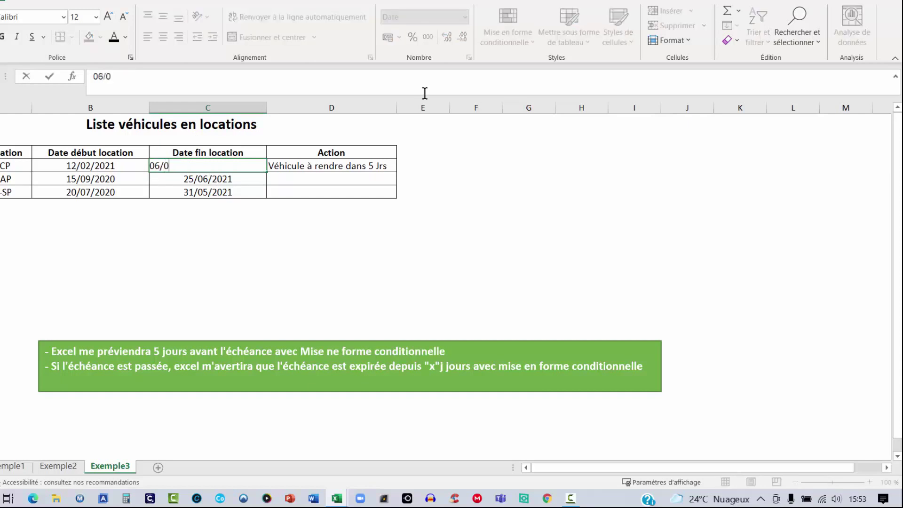
pyautogui.write('5/201')
pyautogui.press('Return')
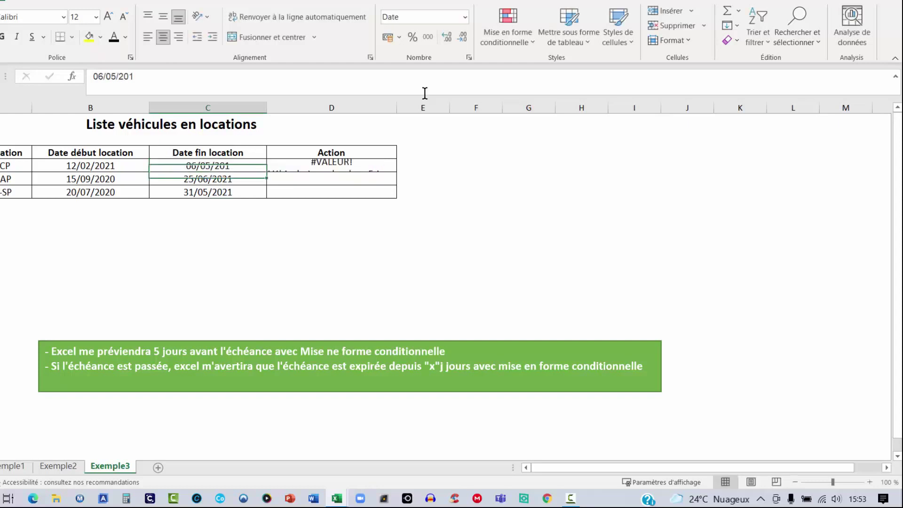
pyautogui.press('Up')
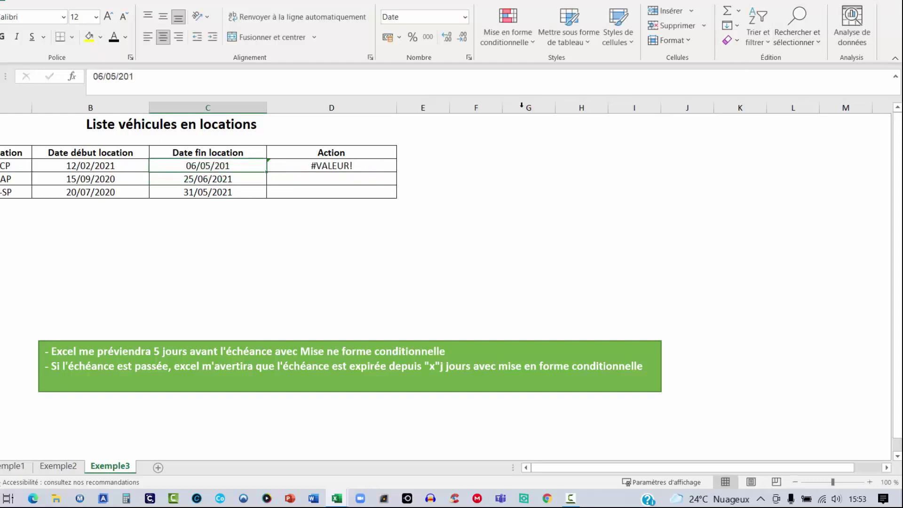
pyautogui.click(149, 75)
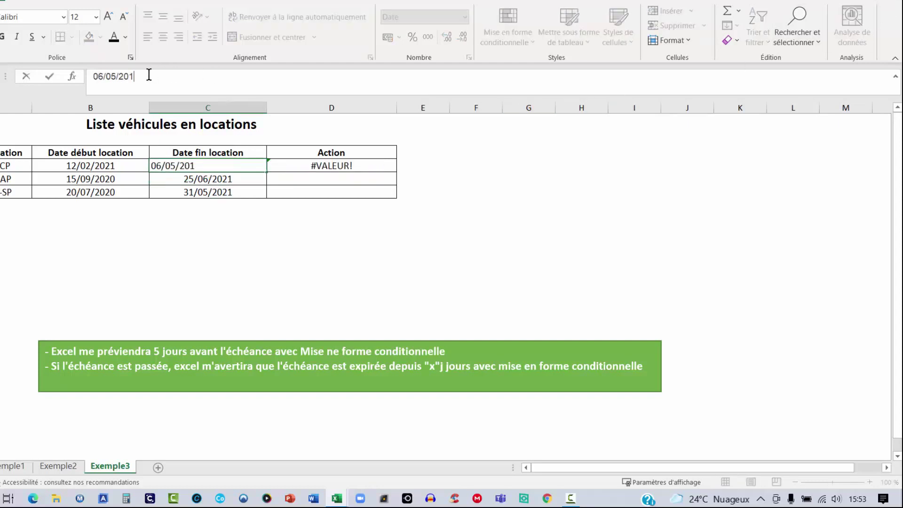
pyautogui.press('BackSpace')
pyautogui.write('2')
pyautogui.write('1')
pyautogui.press('Return')
pyautogui.press('Up')
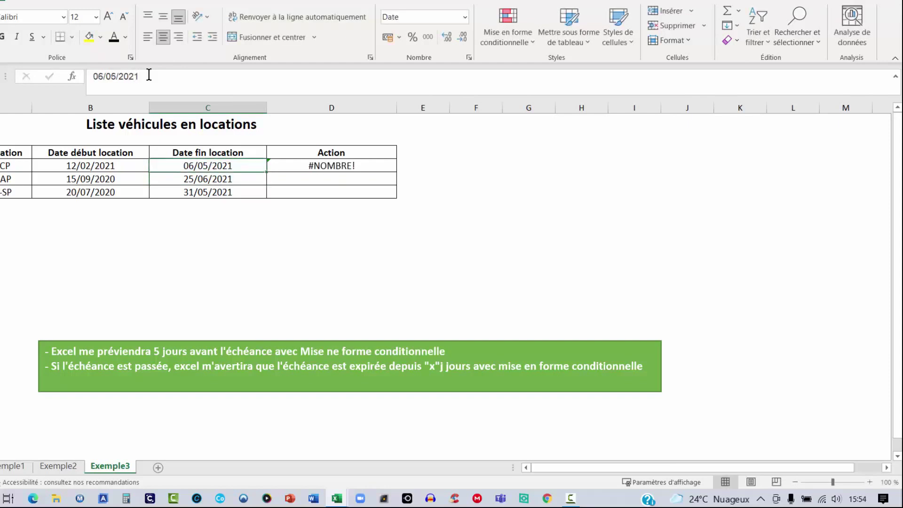
pyautogui.press('Right')
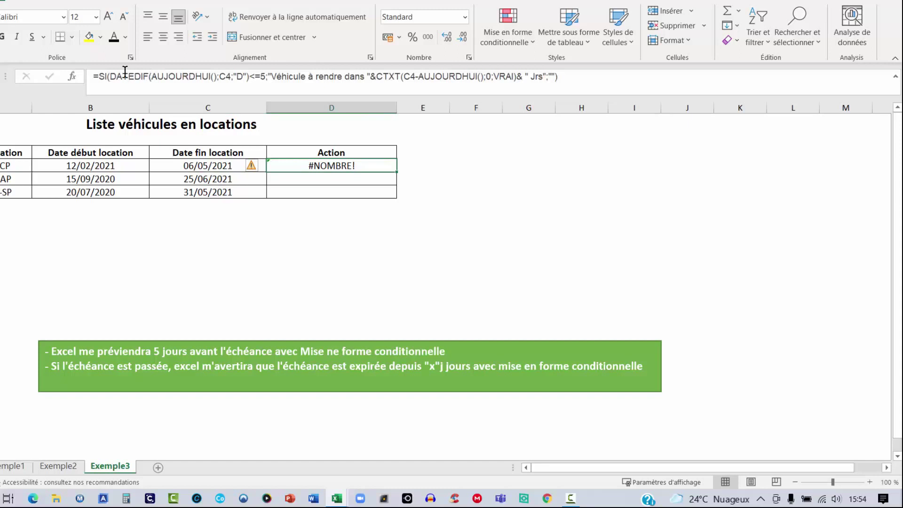
pyautogui.press('F2')
# Wrap D4's formula in SIERREUR with the fallback text "Échéance expirée de "
pyautogui.click(99, 76)
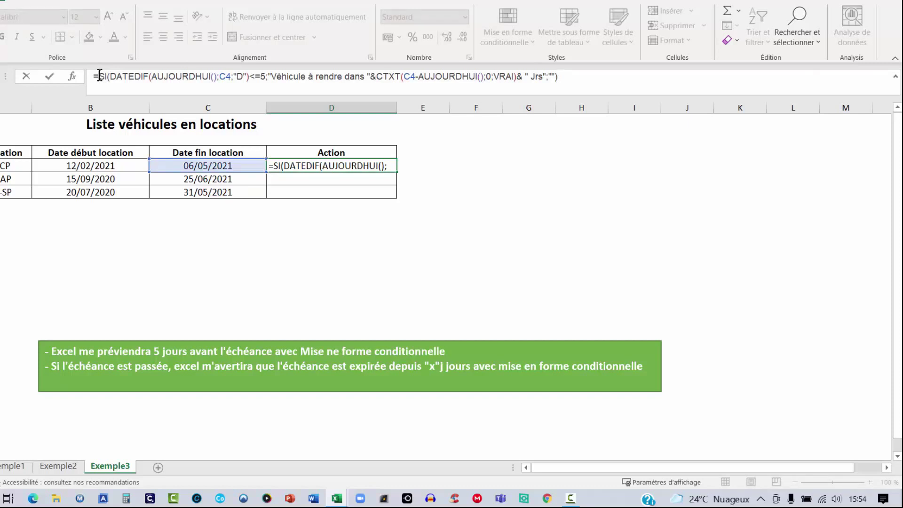
pyautogui.write('S')
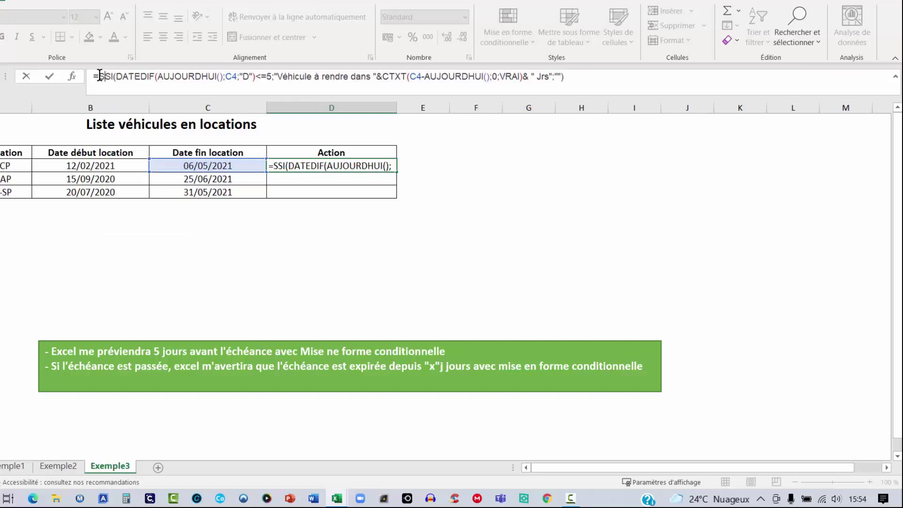
pyautogui.write('ierreur')
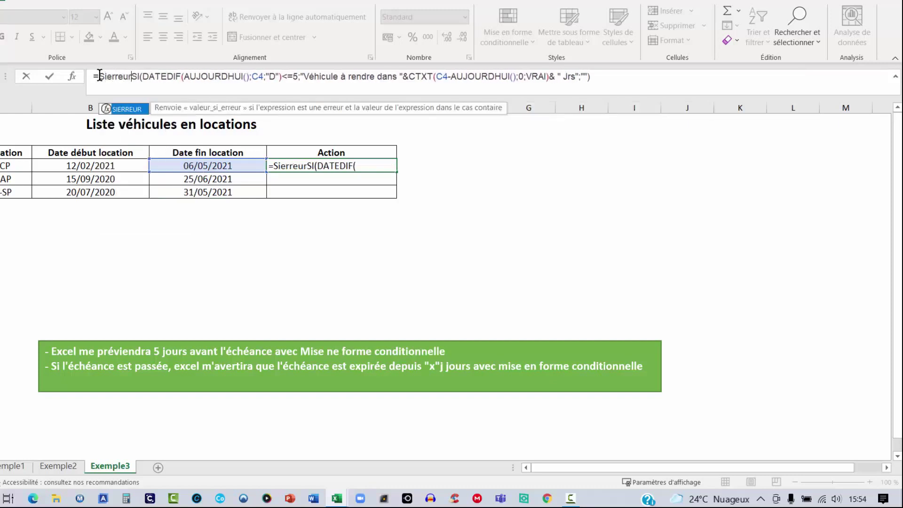
pyautogui.write('(')
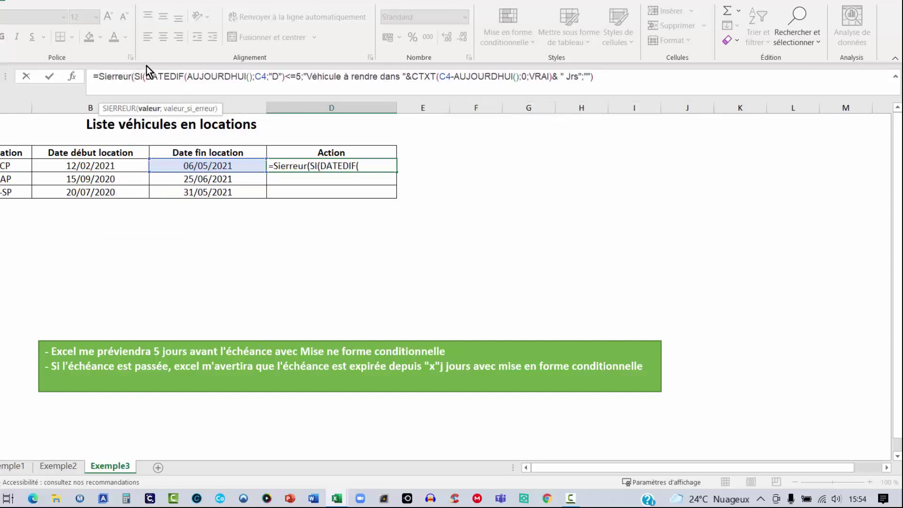
pyautogui.click(609, 79)
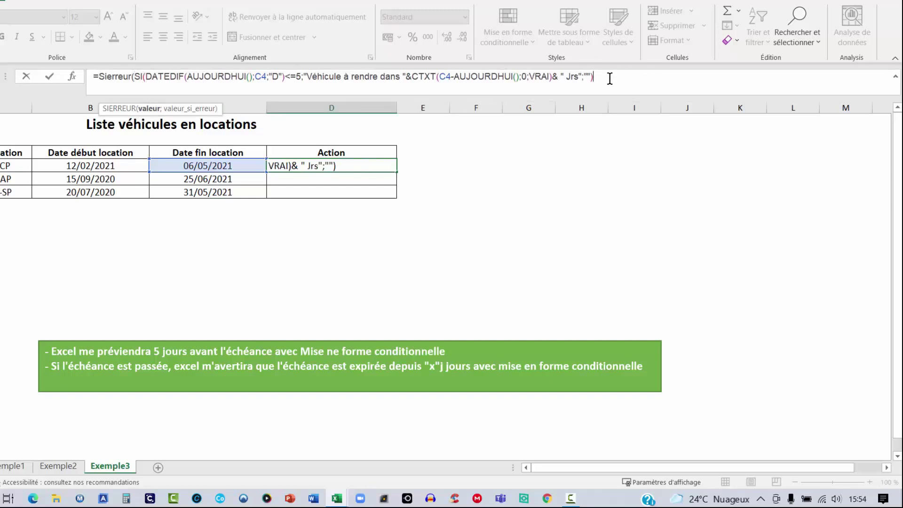
pyautogui.write(';')
pyautogui.write('"Éc')
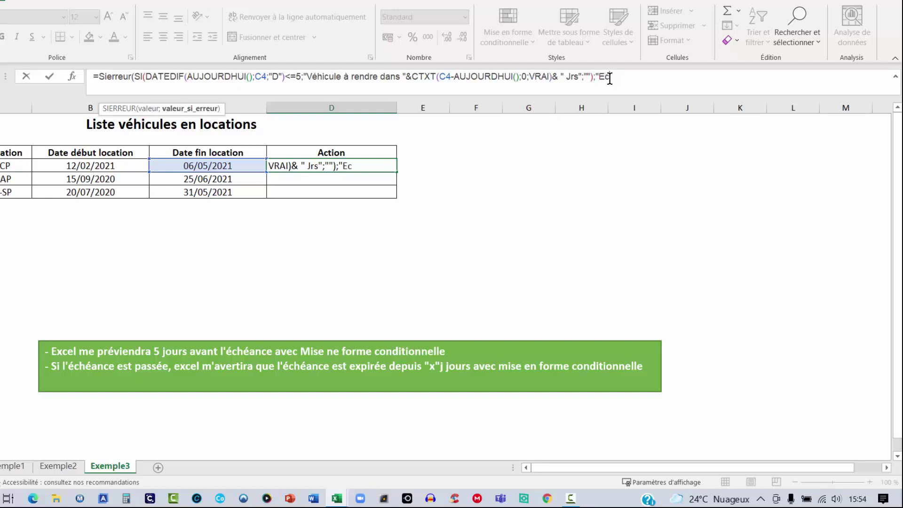
pyautogui.write('héance e')
pyautogui.write('xpé')
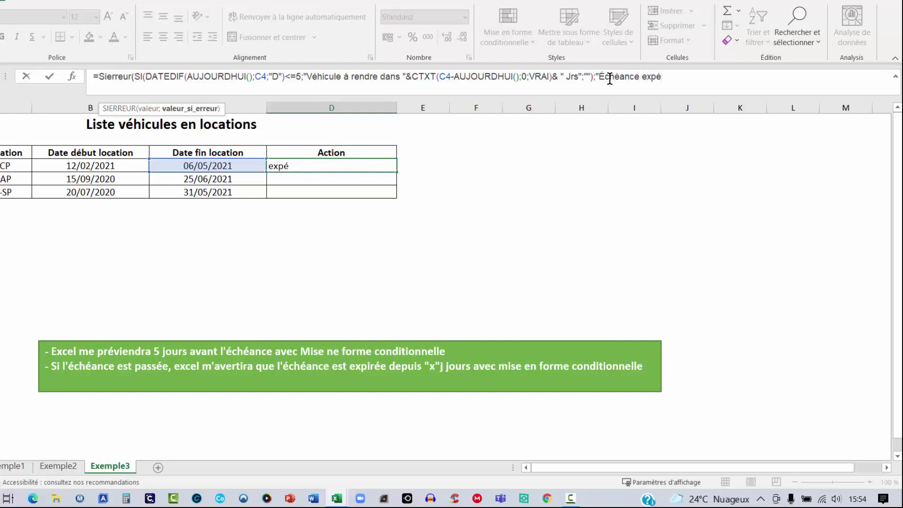
pyautogui.write('riée')
pyautogui.press('BackSpace')
pyautogui.press('BackSpace')
pyautogui.press('BackSpace')
pyautogui.press('BackSpace')
pyautogui.press('BackSpace')
pyautogui.write('irée ')
pyautogui.write('de ')
pyautogui.write('"')
pyautogui.write('1')
pyautogui.press('BackSpace')
# Append &CTXT(AUJOURDHUI()-C4;0;VRAI)&" Jrs") and commit, showing Échéance expirée de 26 Jrs
pyautogui.write('&C')
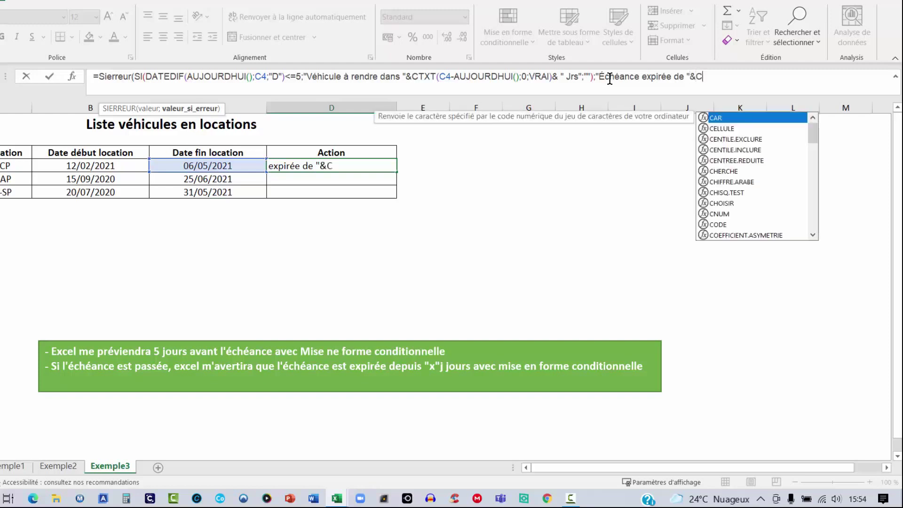
pyautogui.write('TXT')
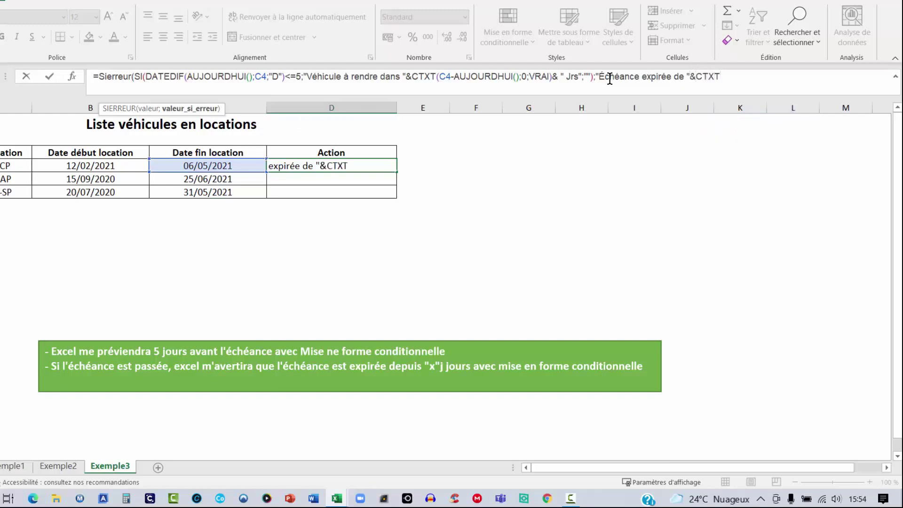
pyautogui.write('(')
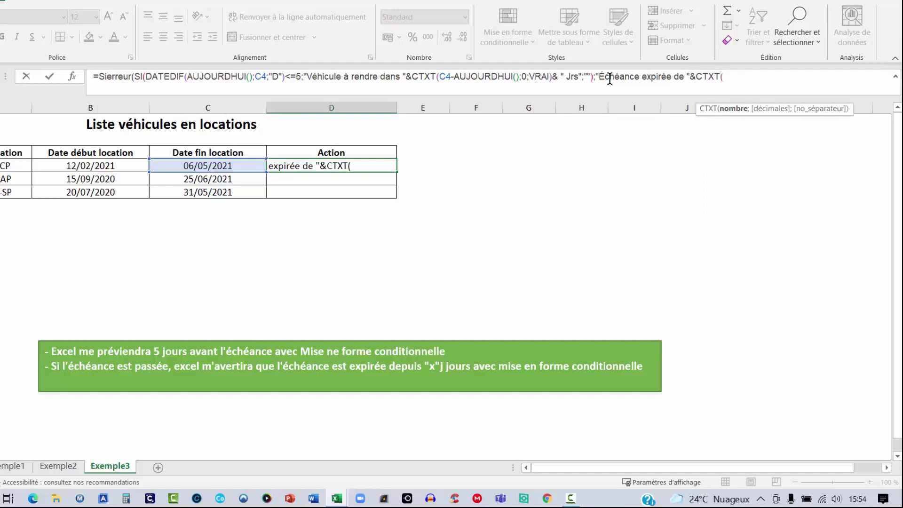
pyautogui.write('auj')
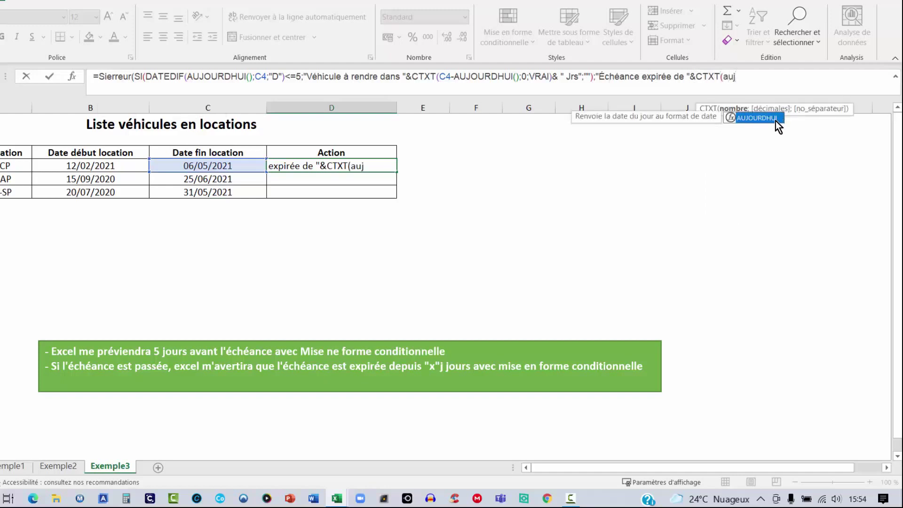
pyautogui.doubleClick(757, 118)
pyautogui.write(')')
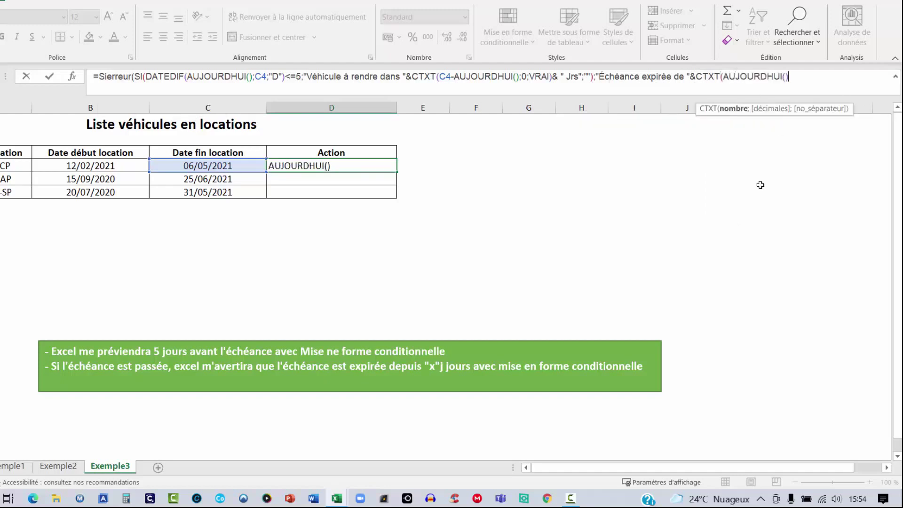
pyautogui.write('-')
pyautogui.click(197, 166)
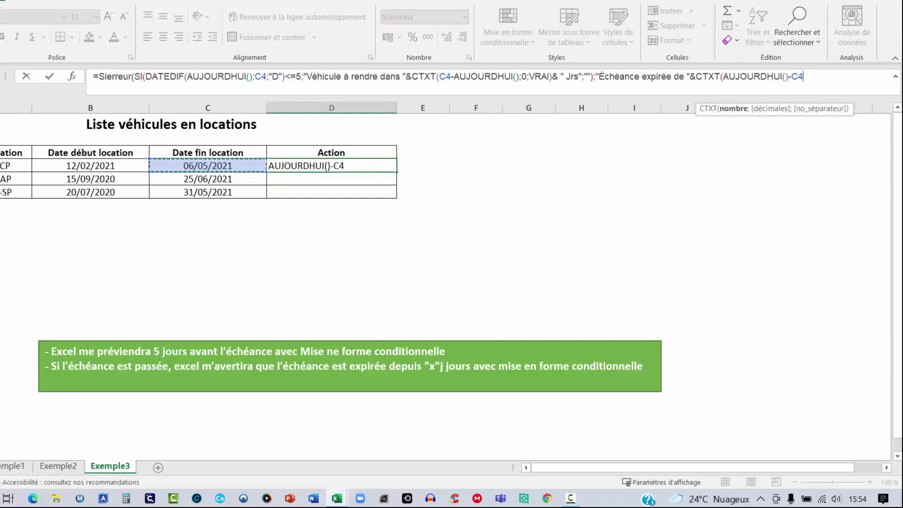
pyautogui.click(807, 78)
pyautogui.write(';')
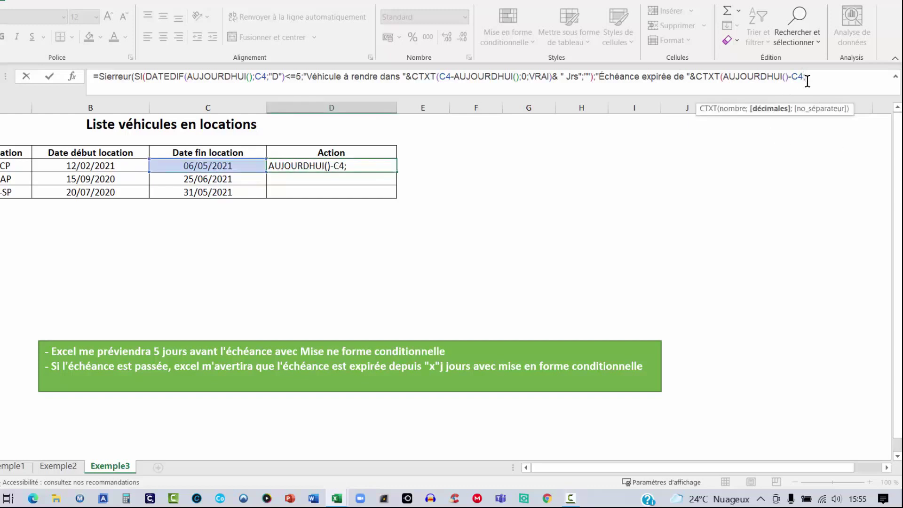
pyautogui.write('0;')
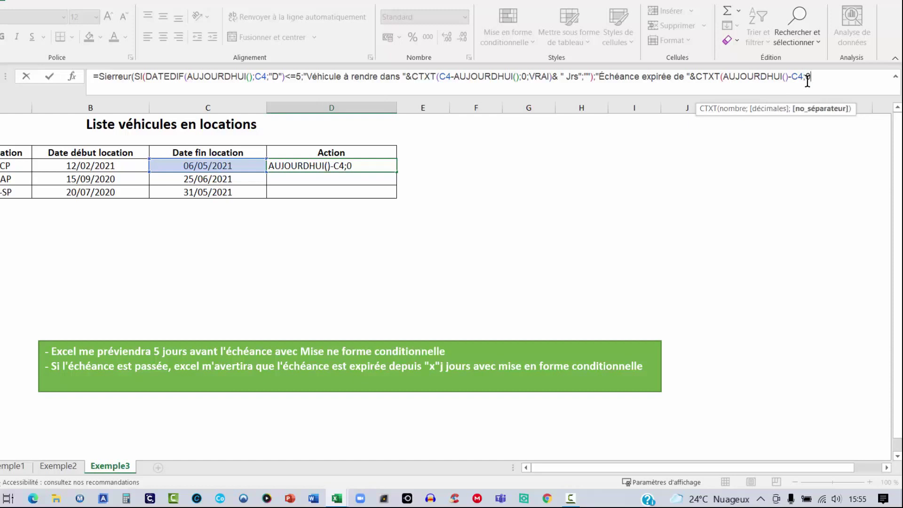
pyautogui.write('vrai')
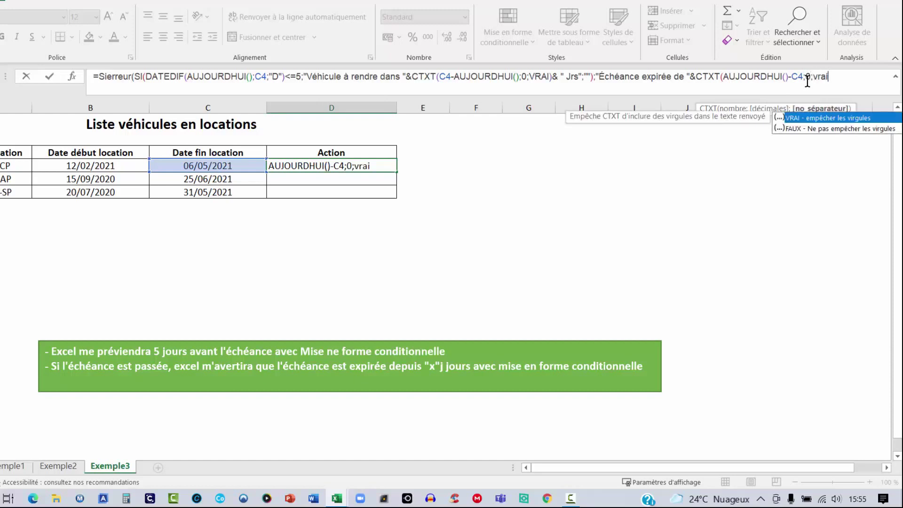
pyautogui.write(')&')
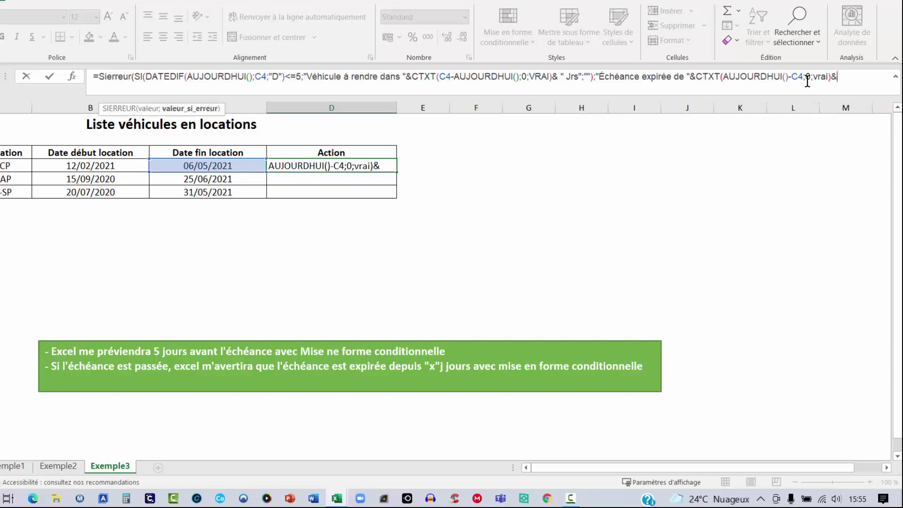
pyautogui.write(' " ')
pyautogui.write('Jr')
pyautogui.write('s"')
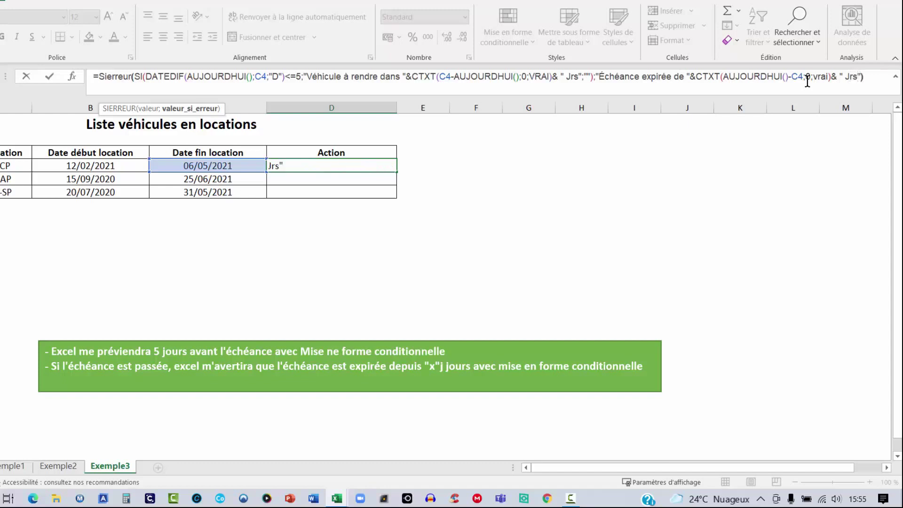
pyautogui.write(')')
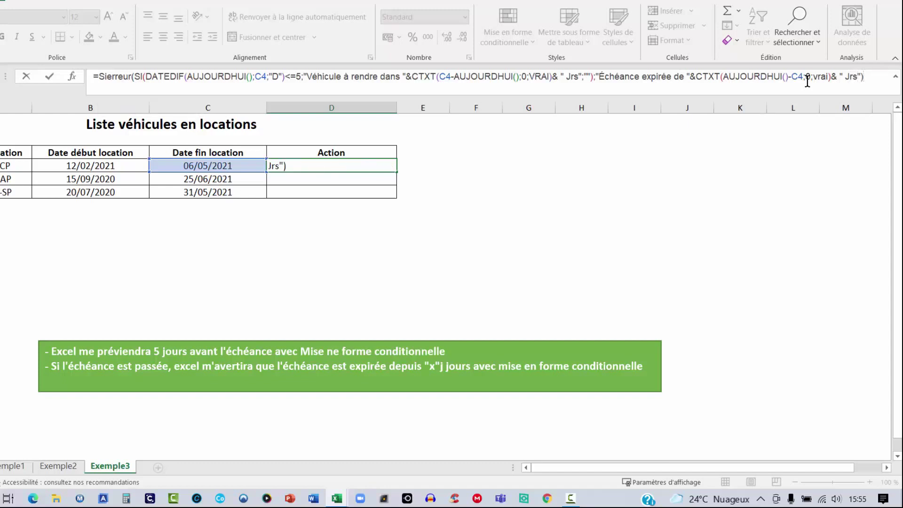
pyautogui.press('Return')
pyautogui.press('Up')
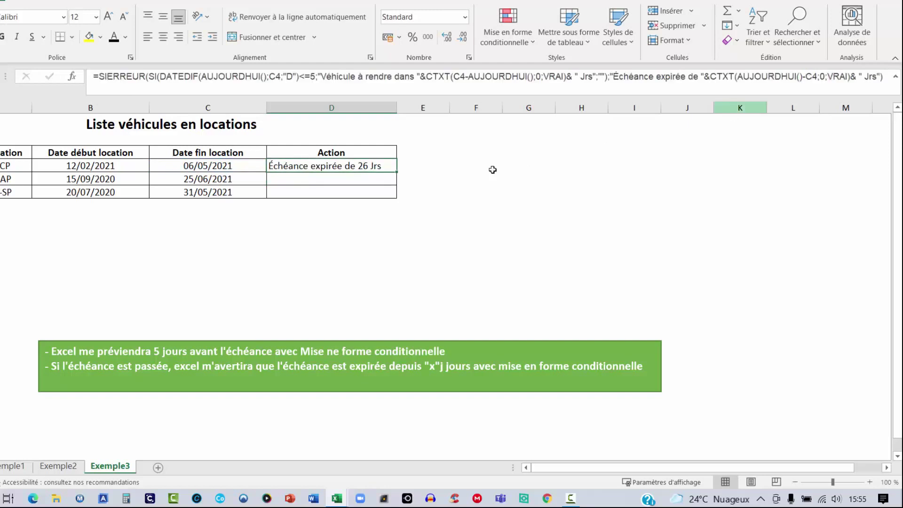
pyautogui.click(187, 171)
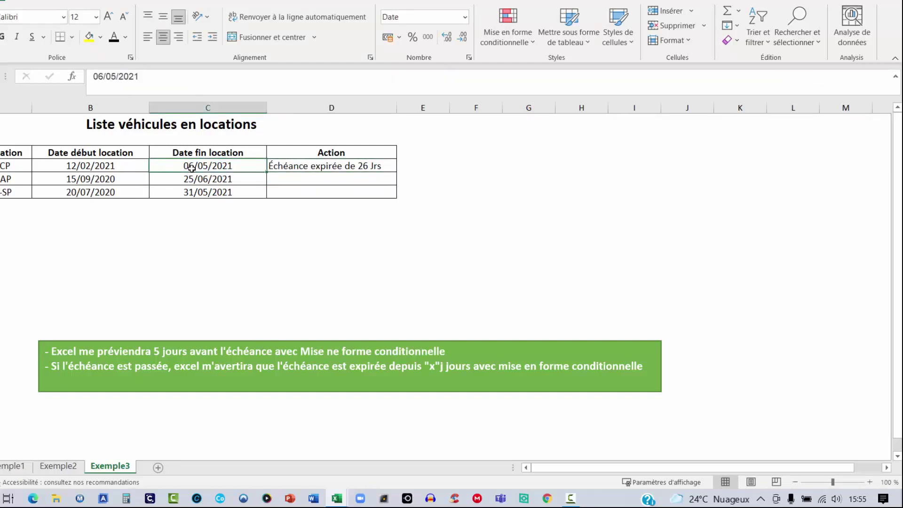
pyautogui.click(326, 169)
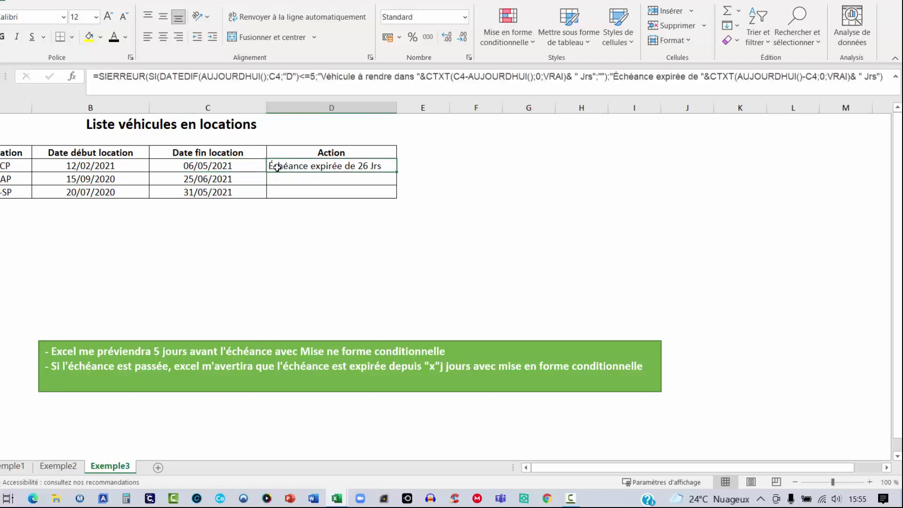
# Change the first rental's end date in C4 to 06/06/2021
pyautogui.click(218, 168)
pyautogui.write('06')
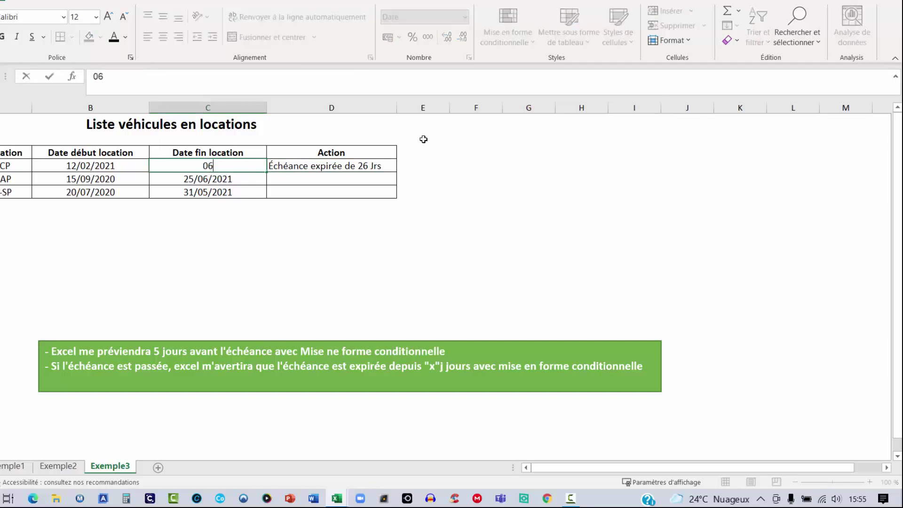
pyautogui.write('/06/201')
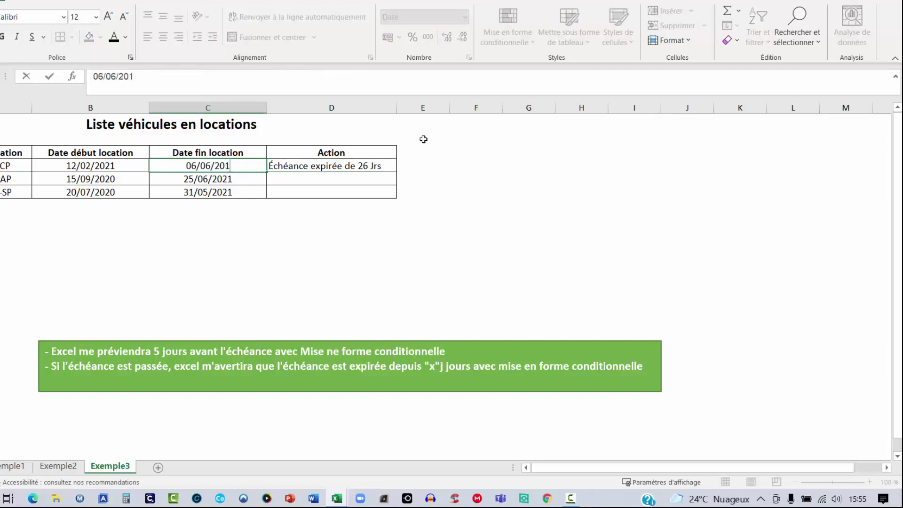
pyautogui.press('BackSpace')
pyautogui.write('21')
pyautogui.press('Return')
pyautogui.press('Up')
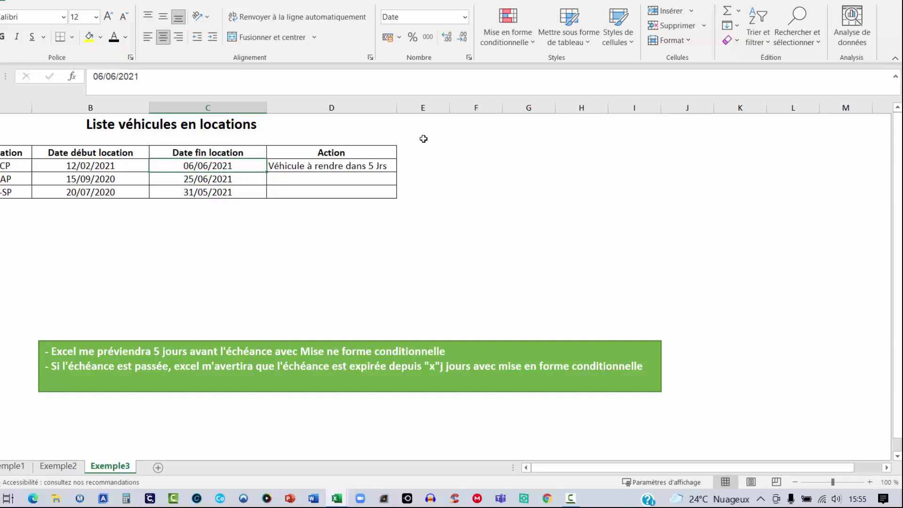
# Copy the D4 Action formula down to D6 and select D4:D6
pyautogui.click(350, 165)
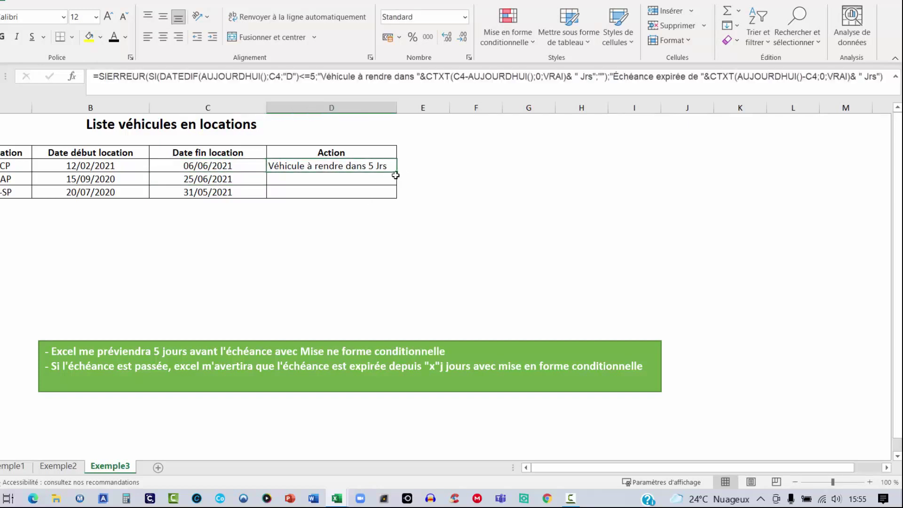
pyautogui.moveTo(396, 172); pyautogui.dragTo(396, 193)
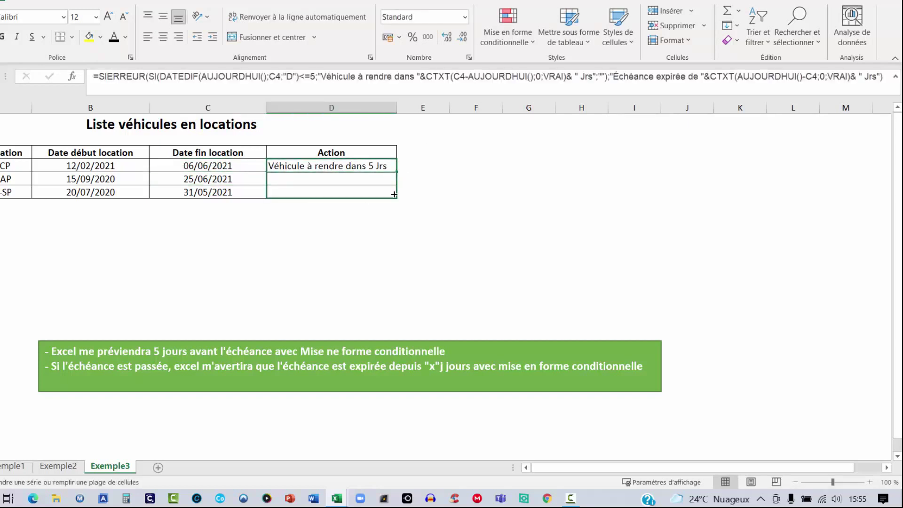
pyautogui.click(345, 192)
pyautogui.click(188, 193)
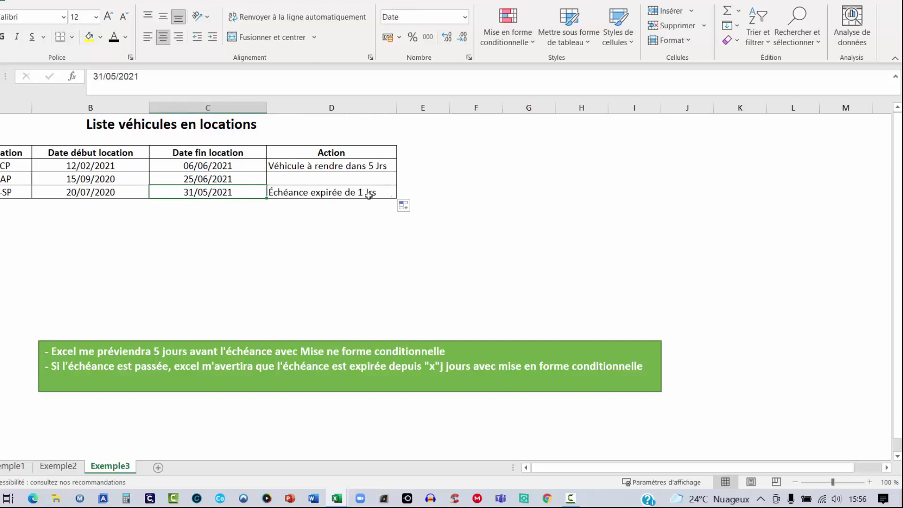
pyautogui.click(362, 166)
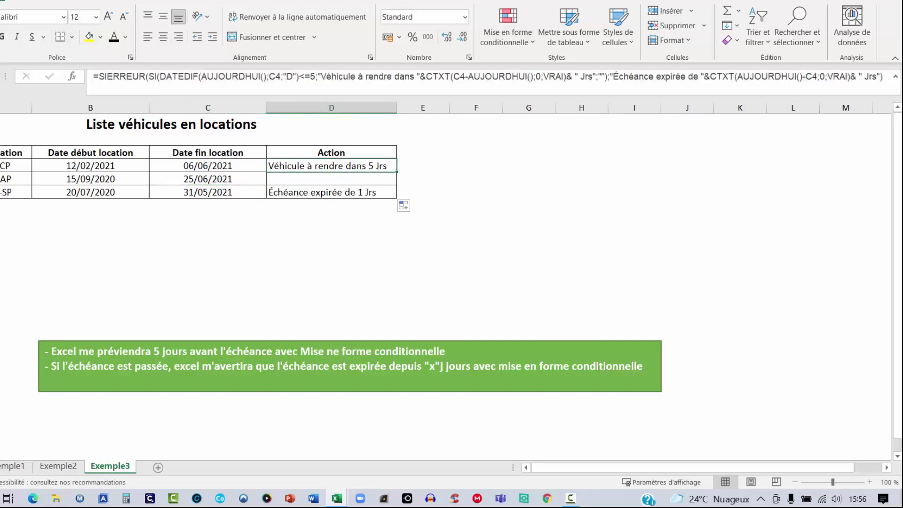
pyautogui.click(451, 179)
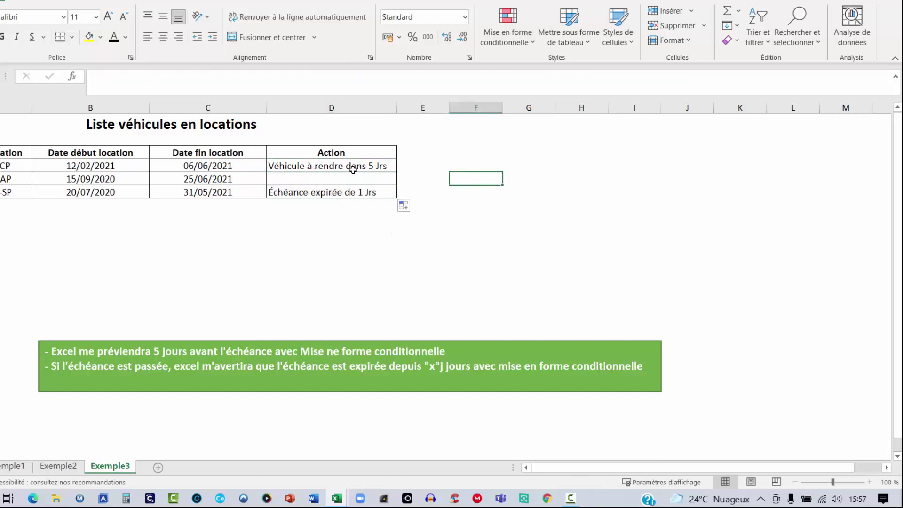
pyautogui.moveTo(353, 169); pyautogui.dragTo(342, 192)
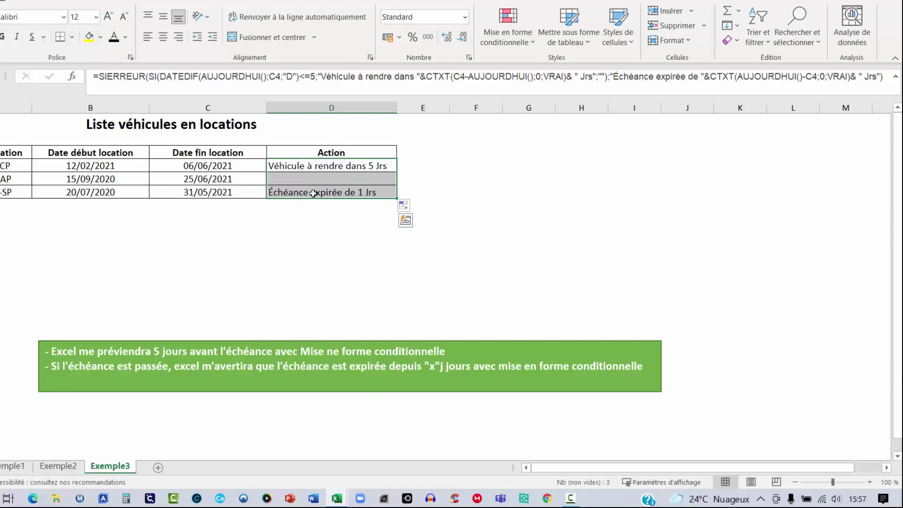
# On D4:D6, create a new conditional formatting rule for cells containing the text 'rendre'
pyautogui.moveTo(331, 165); pyautogui.dragTo(335, 192)
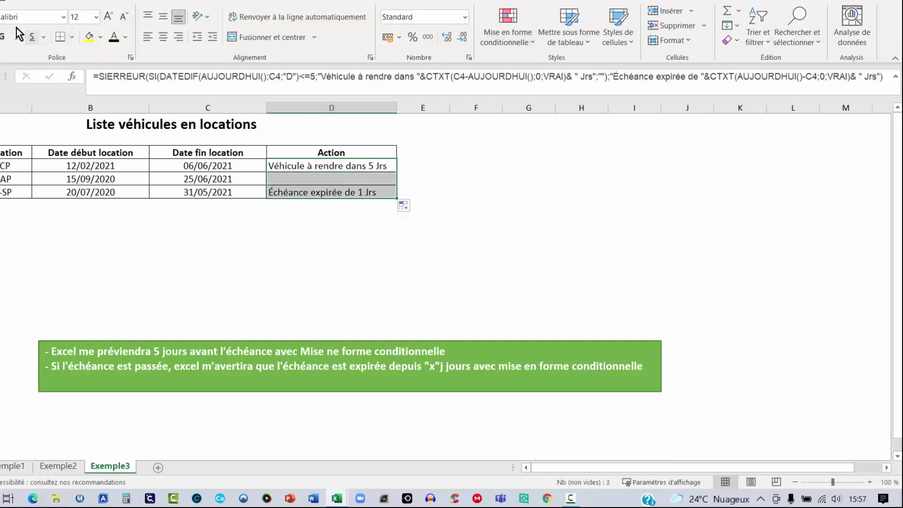
pyautogui.click(519, 40)
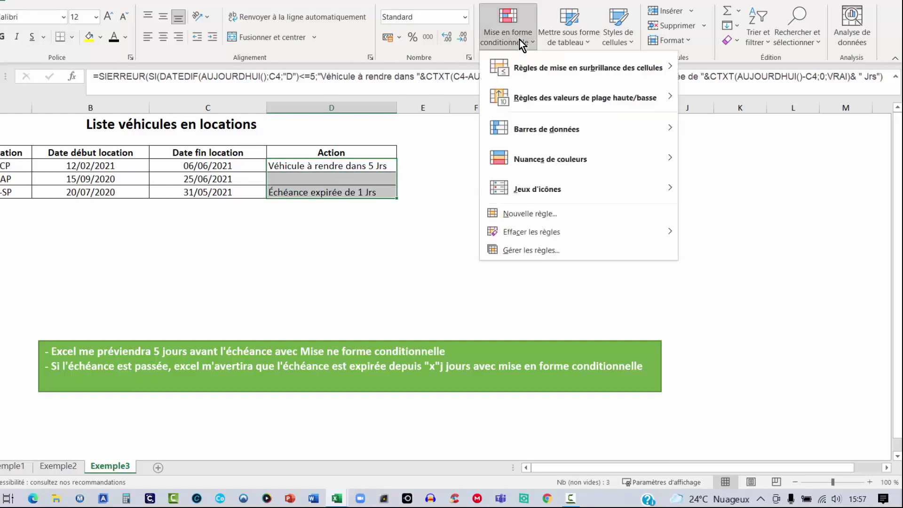
pyautogui.click(530, 215)
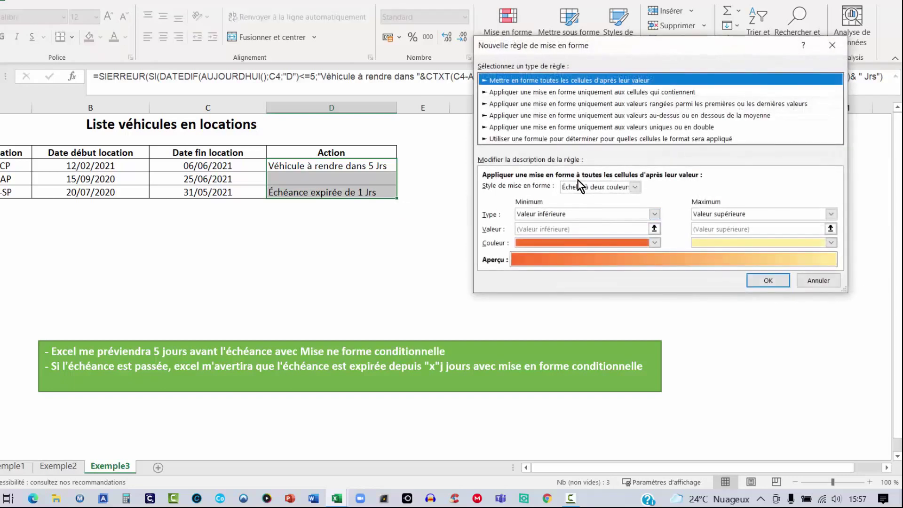
pyautogui.moveTo(602, 45)
pyautogui.mouseDown()
pyautogui.moveTo(630, 58)
pyautogui.moveTo(485, 217)
pyautogui.moveTo(318, 241)
pyautogui.mouseUp()
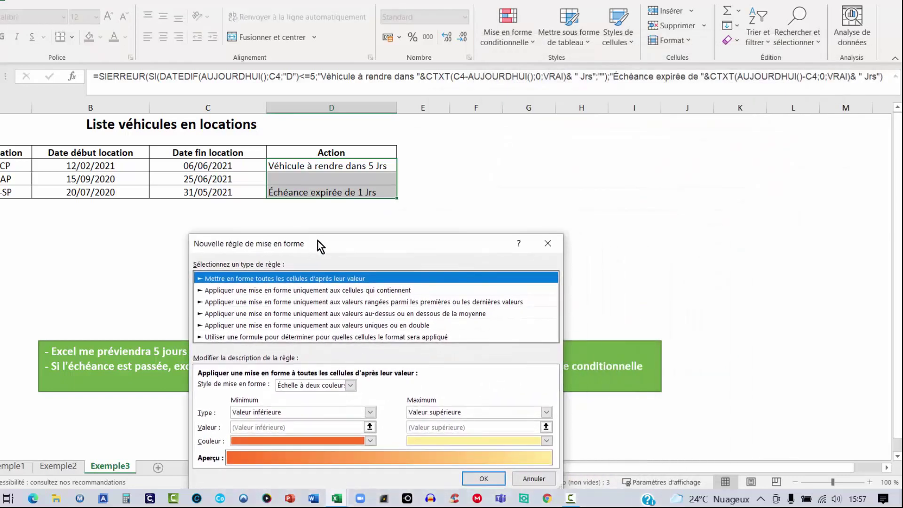
pyautogui.click(238, 289)
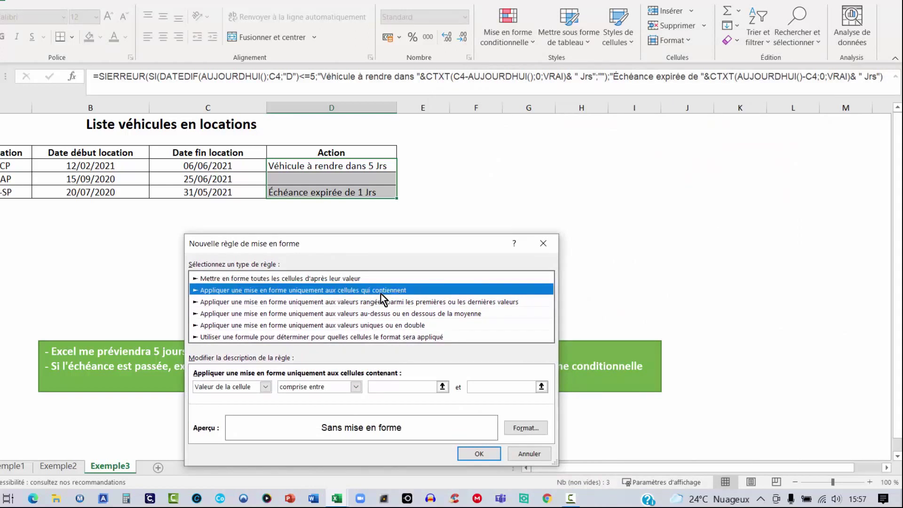
pyautogui.click(264, 388)
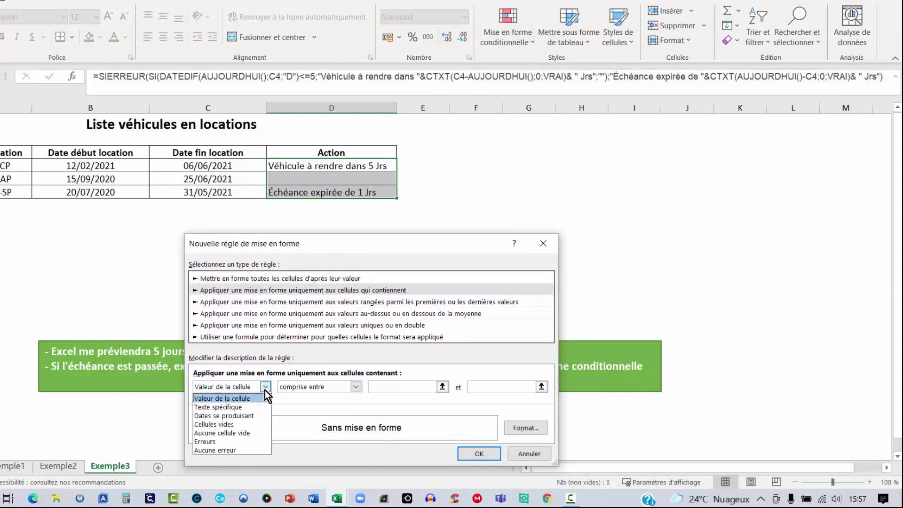
pyautogui.click(244, 406)
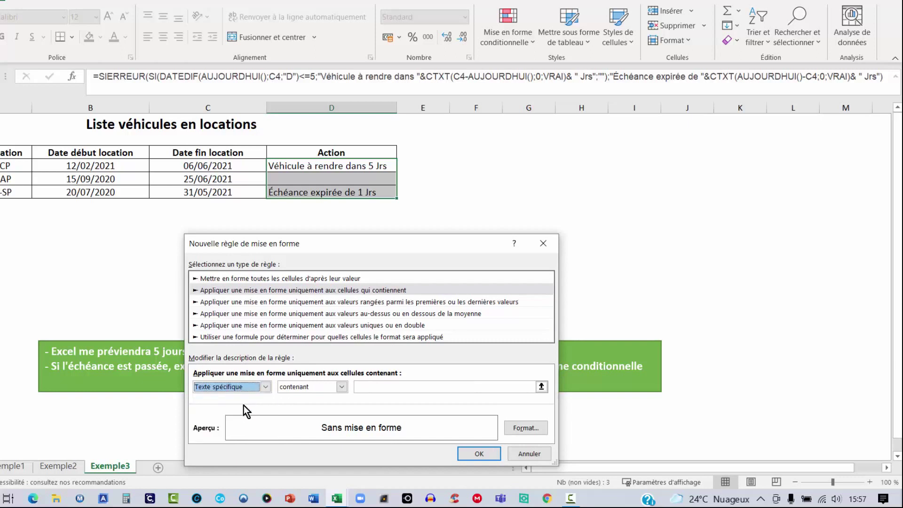
pyautogui.click(375, 386)
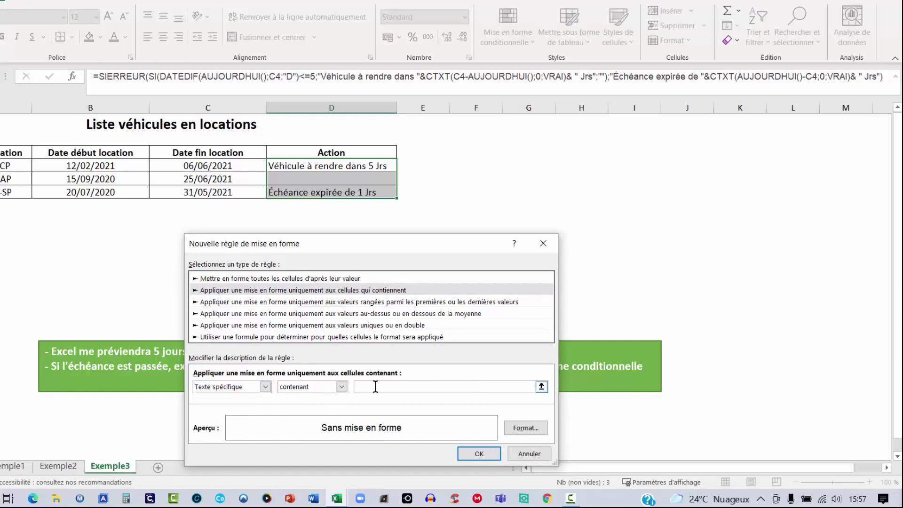
pyautogui.write('rendre')
# Give the 'rendre' rule a light green fill and save it
pyautogui.click(521, 431)
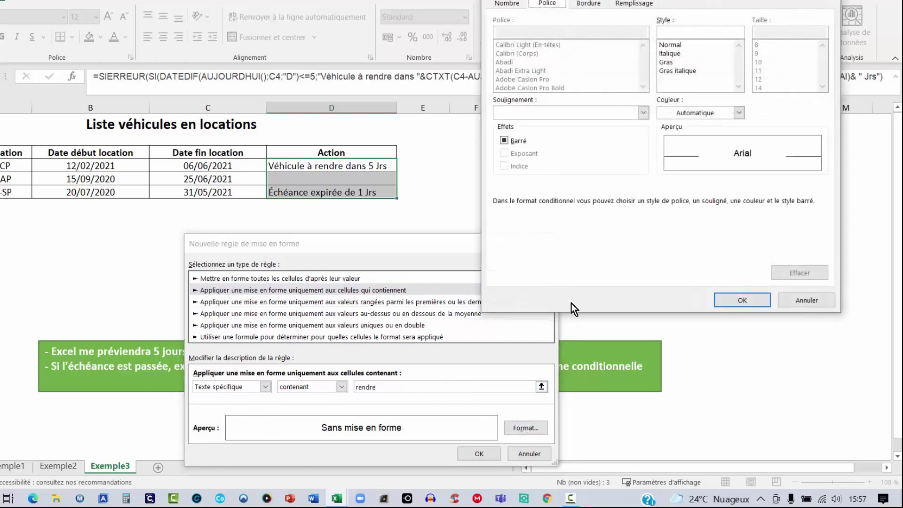
pyautogui.click(635, 4)
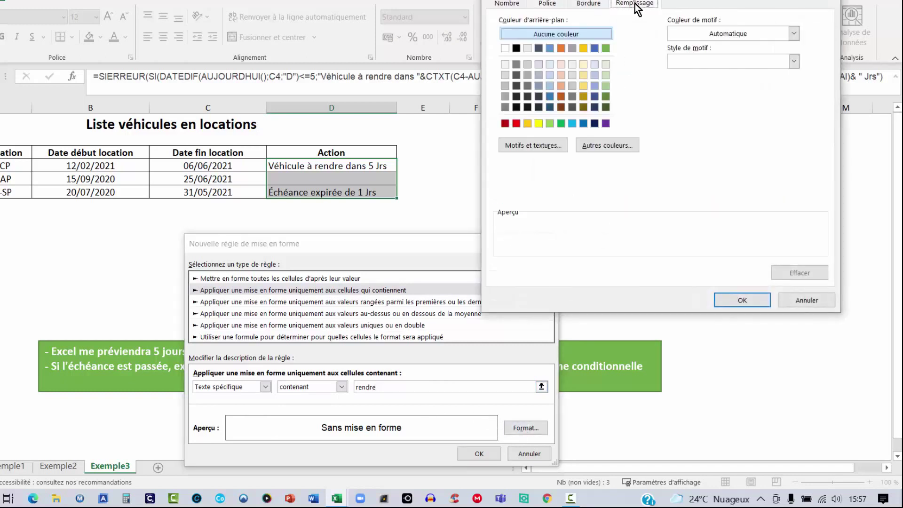
pyautogui.click(606, 87)
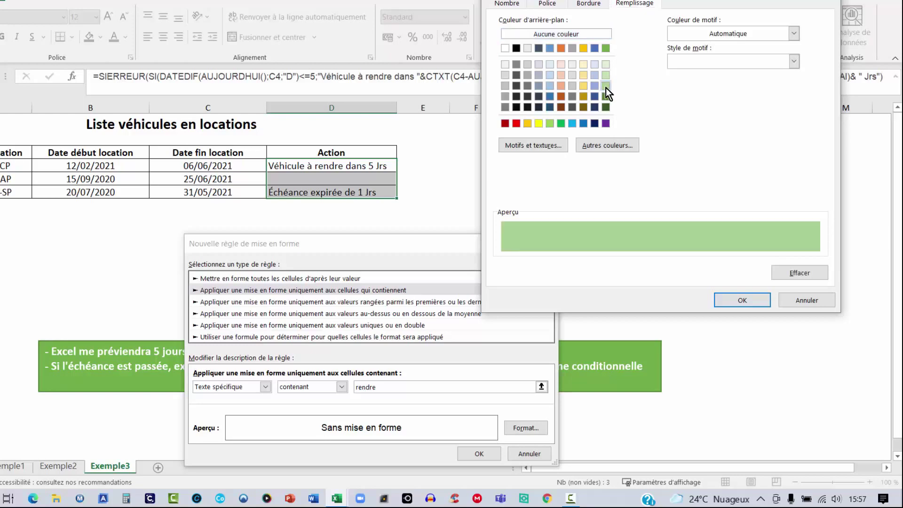
pyautogui.click(742, 302)
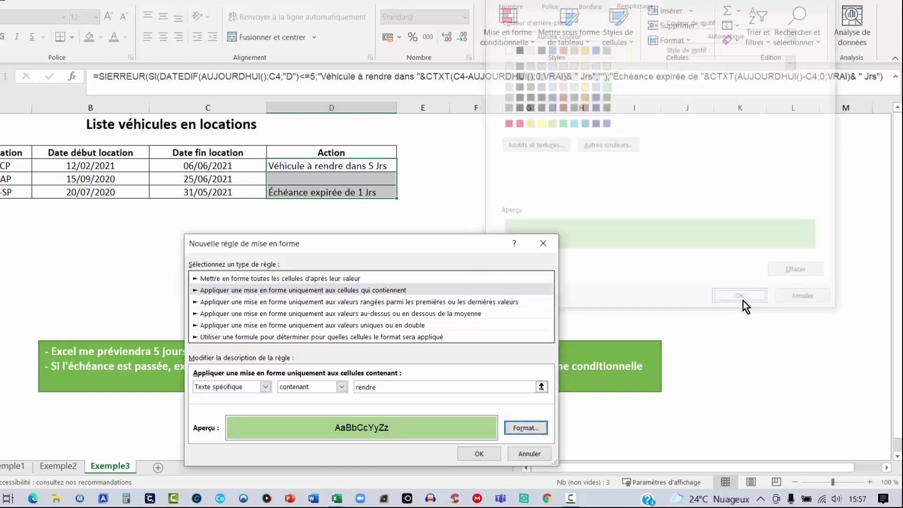
pyautogui.click(473, 456)
pyautogui.click(527, 264)
pyautogui.click(360, 168)
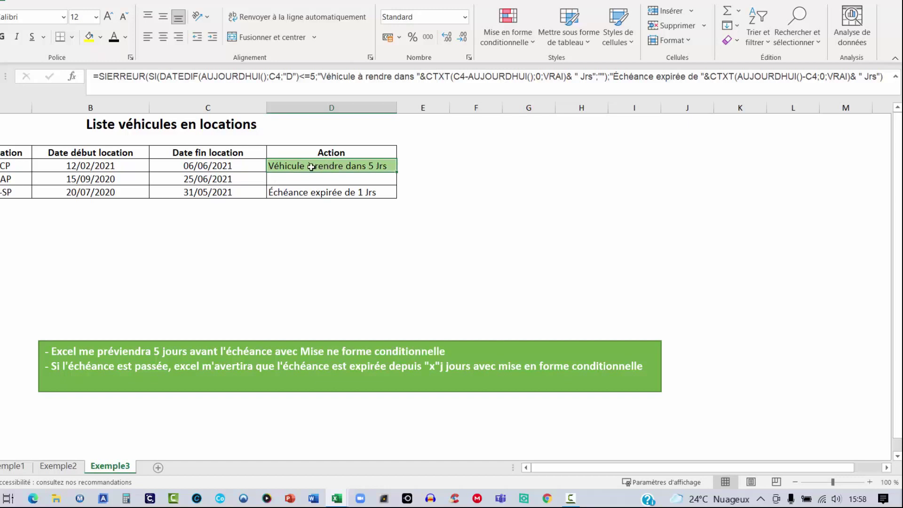
# On D4:D6, create a new conditional formatting rule for cells containing the text 'expirée'
pyautogui.moveTo(312, 167); pyautogui.dragTo(311, 192)
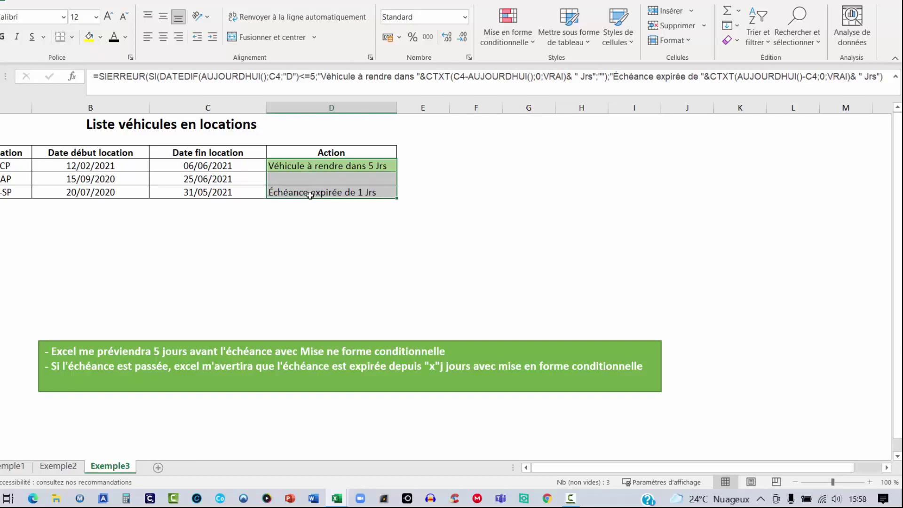
pyautogui.click(518, 44)
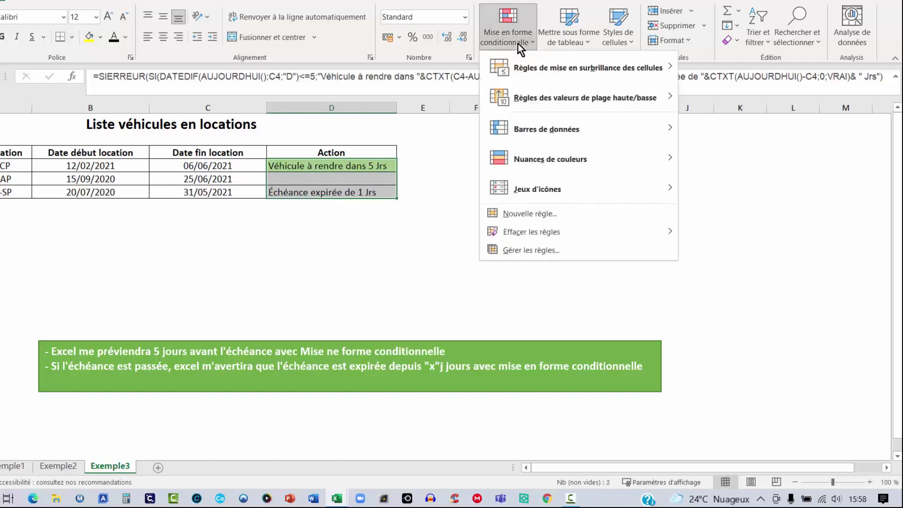
pyautogui.click(532, 213)
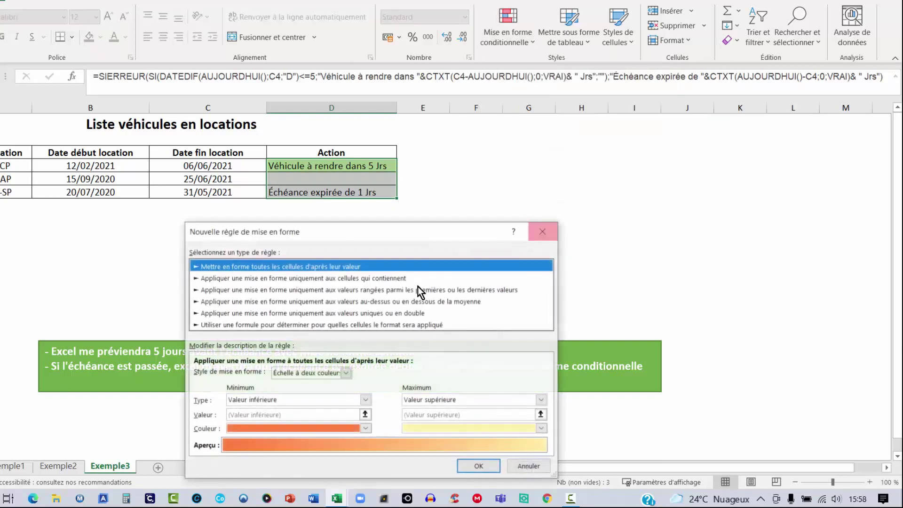
pyautogui.click(304, 278)
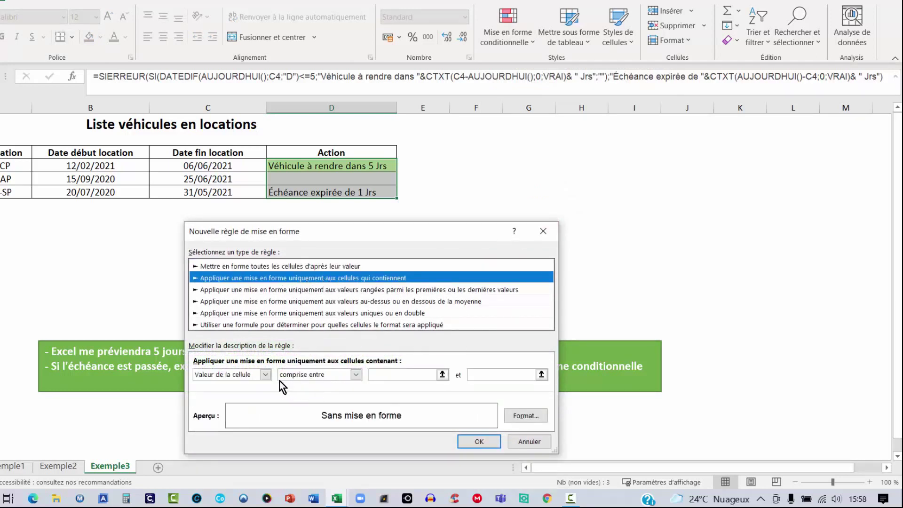
pyautogui.click(266, 375)
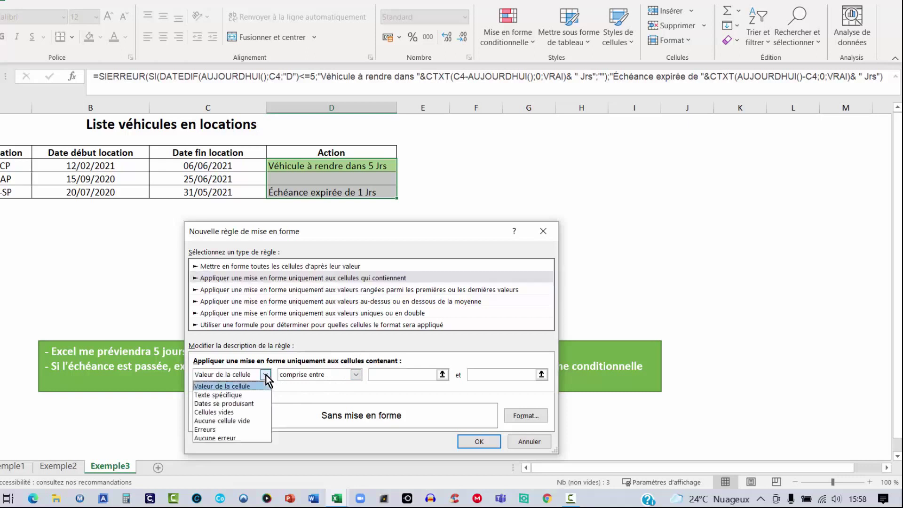
pyautogui.click(246, 395)
pyautogui.click(376, 374)
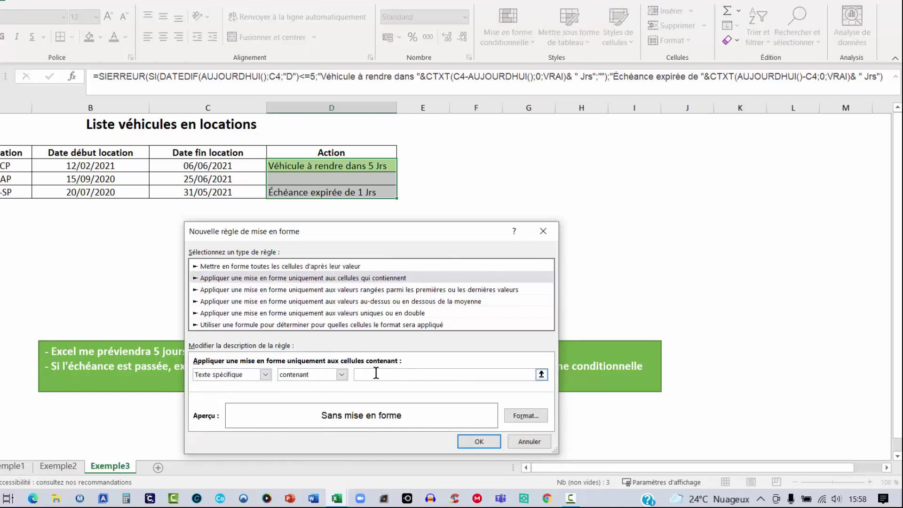
pyautogui.write('expi')
pyautogui.write('rée')
# Format the 'expirée' rule with a red fill and white font, and save it
pyautogui.click(526, 416)
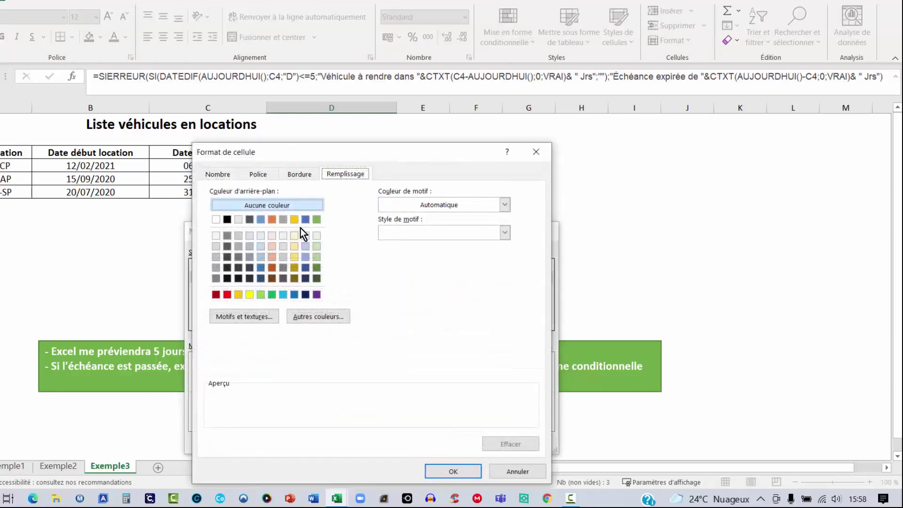
pyautogui.click(227, 295)
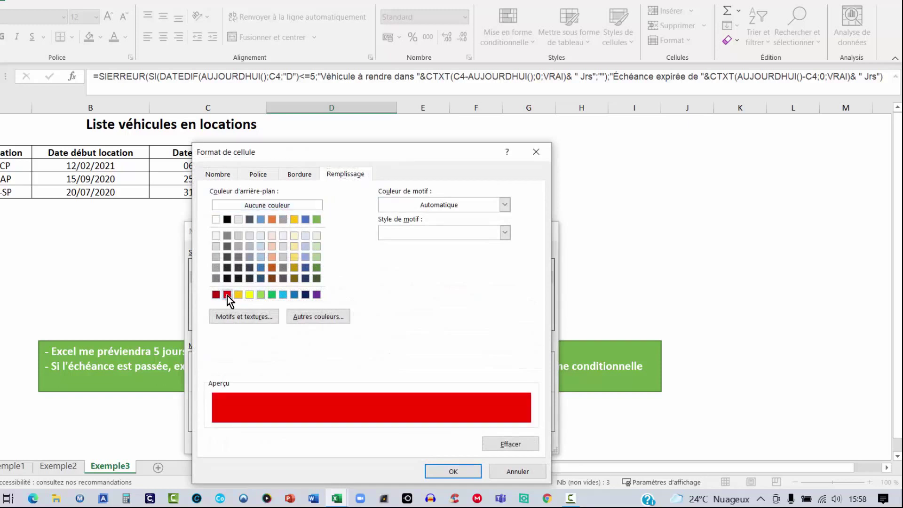
pyautogui.click(221, 174)
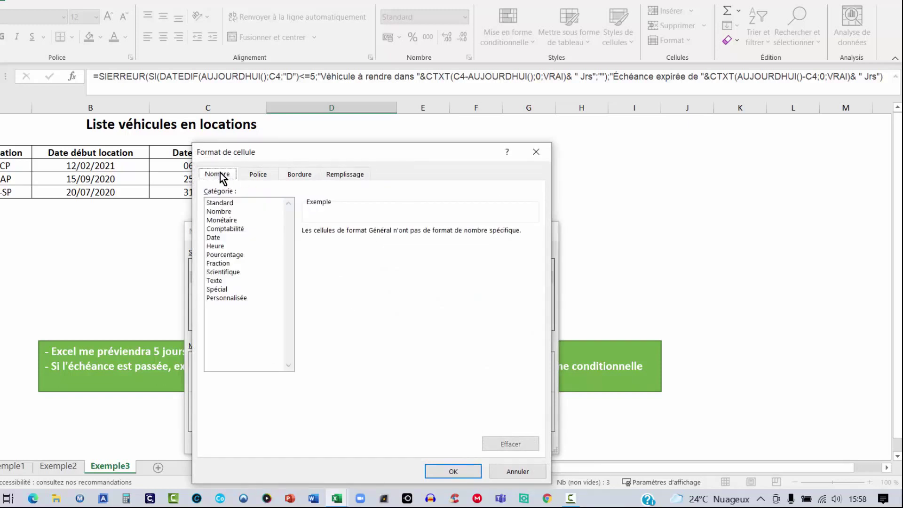
pyautogui.click(254, 174)
pyautogui.click(450, 284)
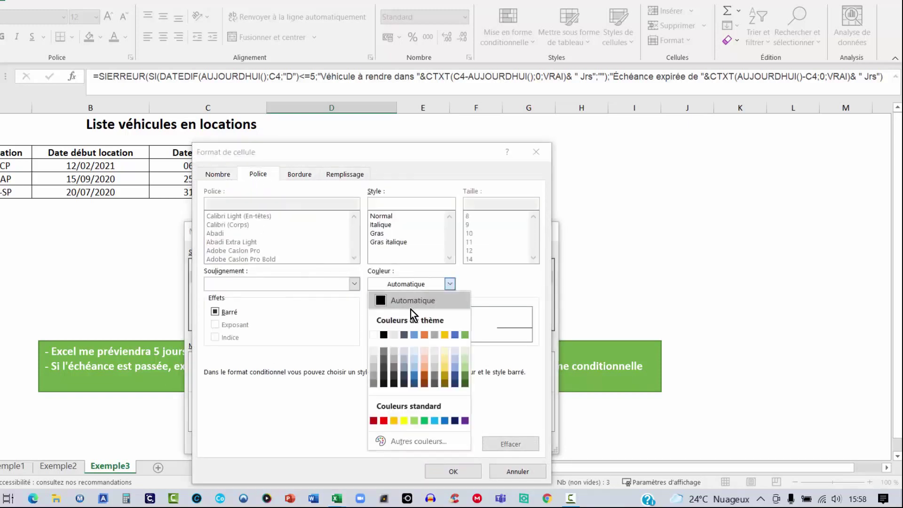
pyautogui.click(372, 335)
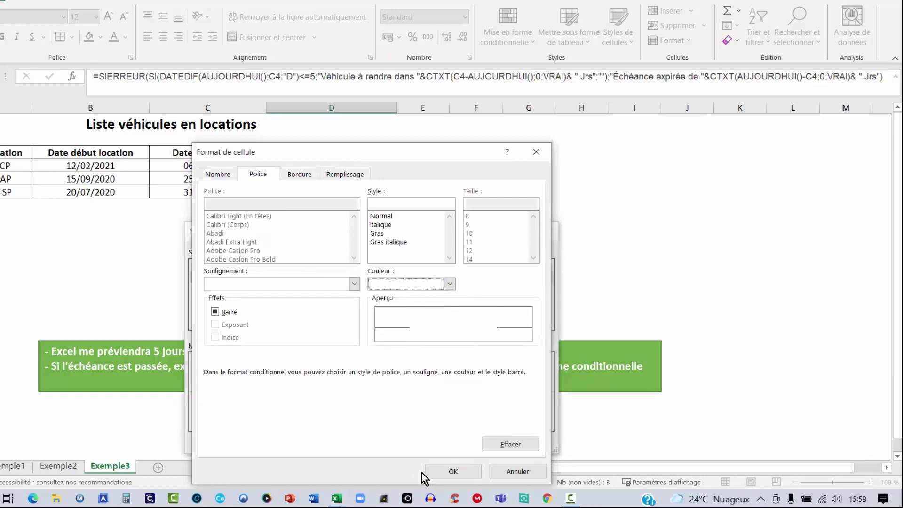
pyautogui.click(439, 472)
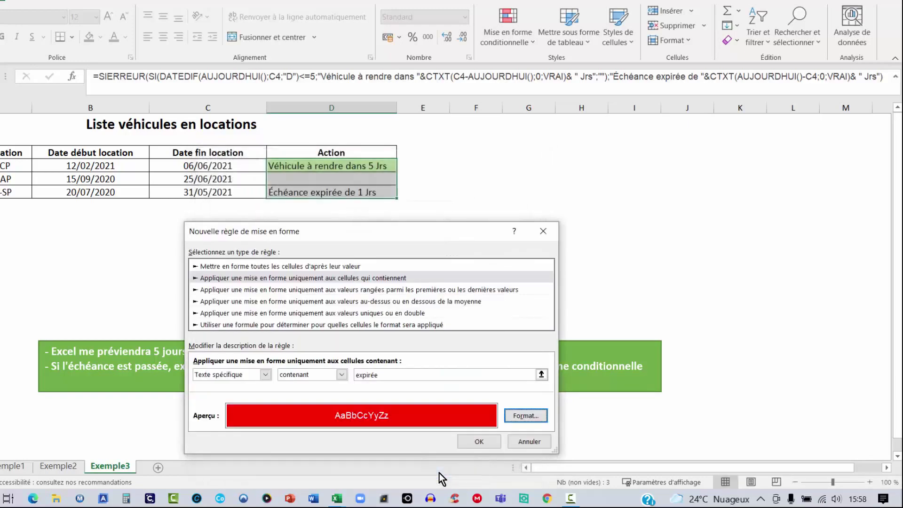
pyautogui.click(476, 441)
pyautogui.click(482, 253)
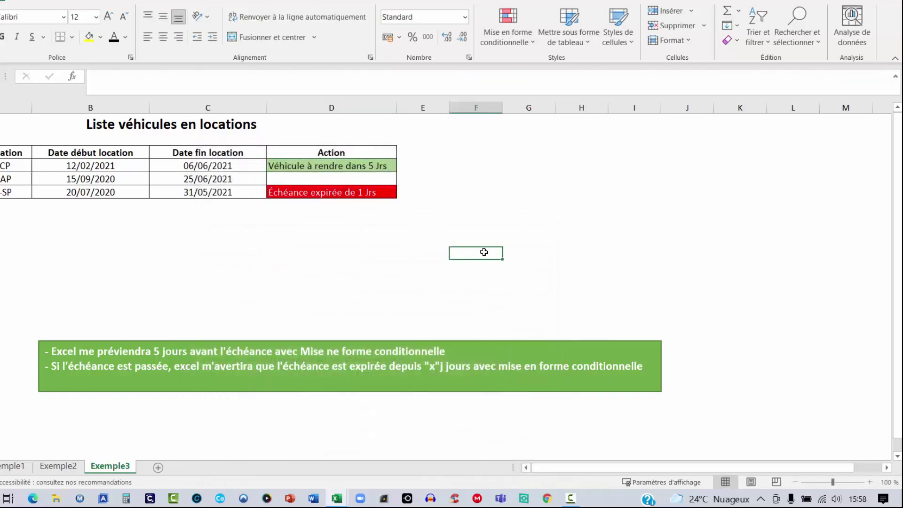
pyautogui.click(220, 167)
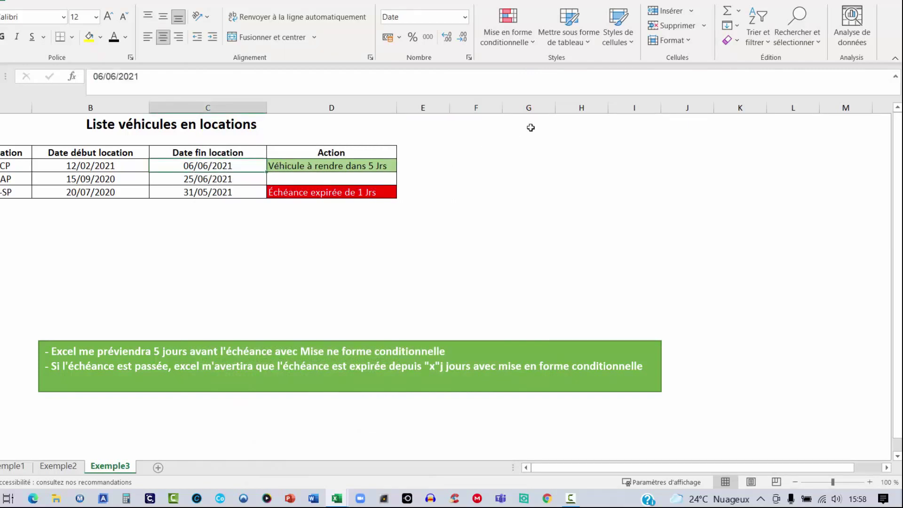
# Enter 28/05/2021 in C4 and confirm D4 shows the red 'Échéance expirée de 4 Jrs'
pyautogui.write('28')
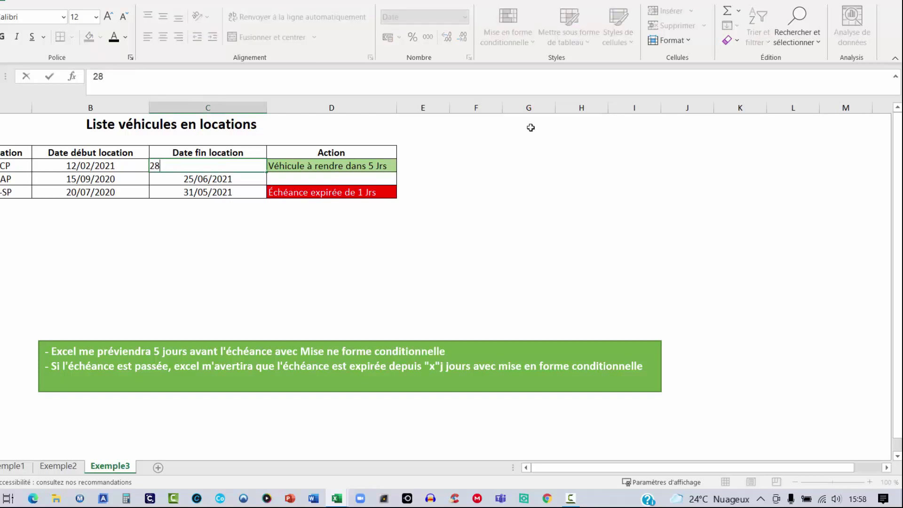
pyautogui.write('/05/20')
pyautogui.write('21')
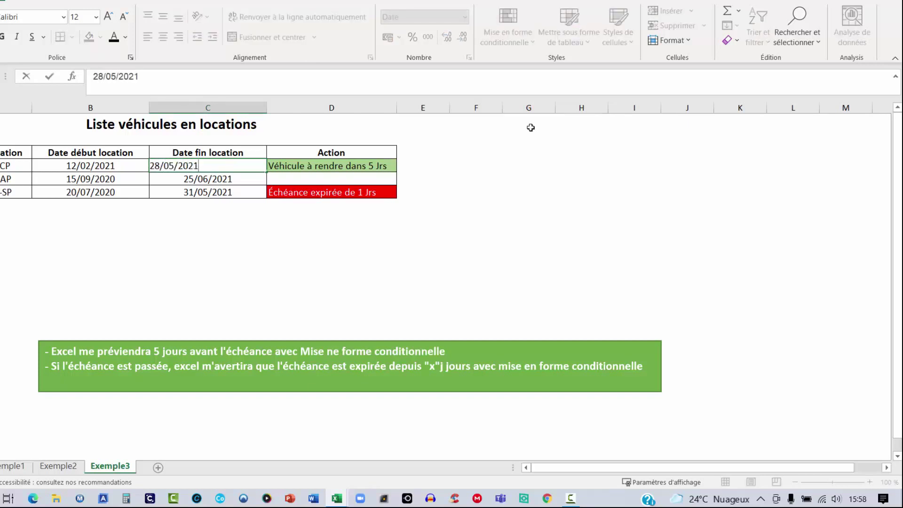
pyautogui.press('Return')
pyautogui.click(291, 164)
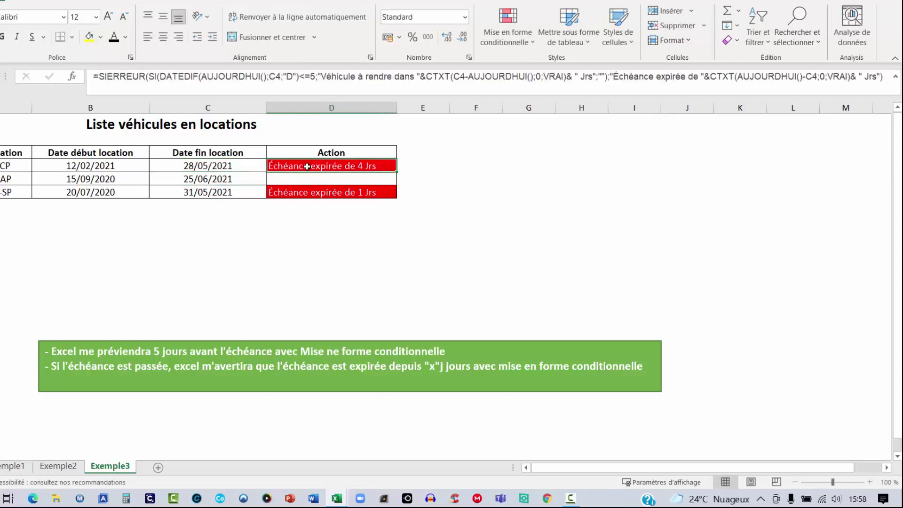
pyautogui.click(438, 255)
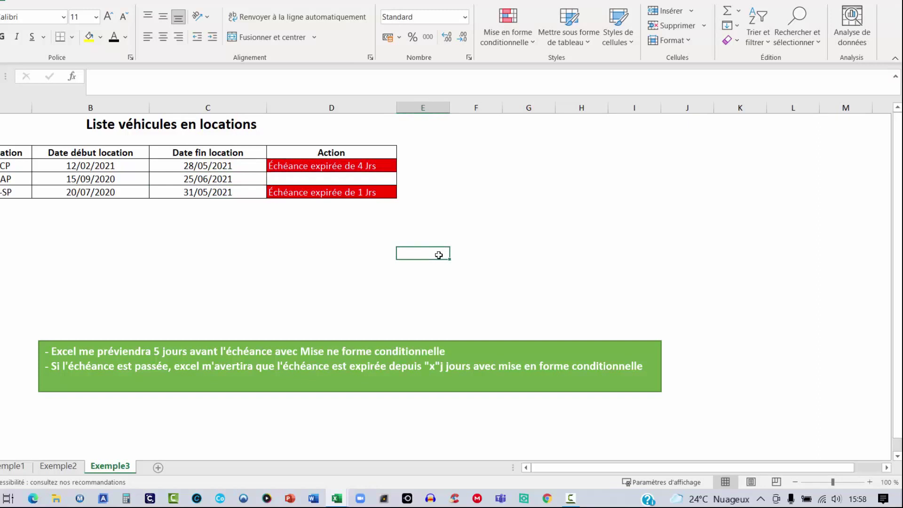